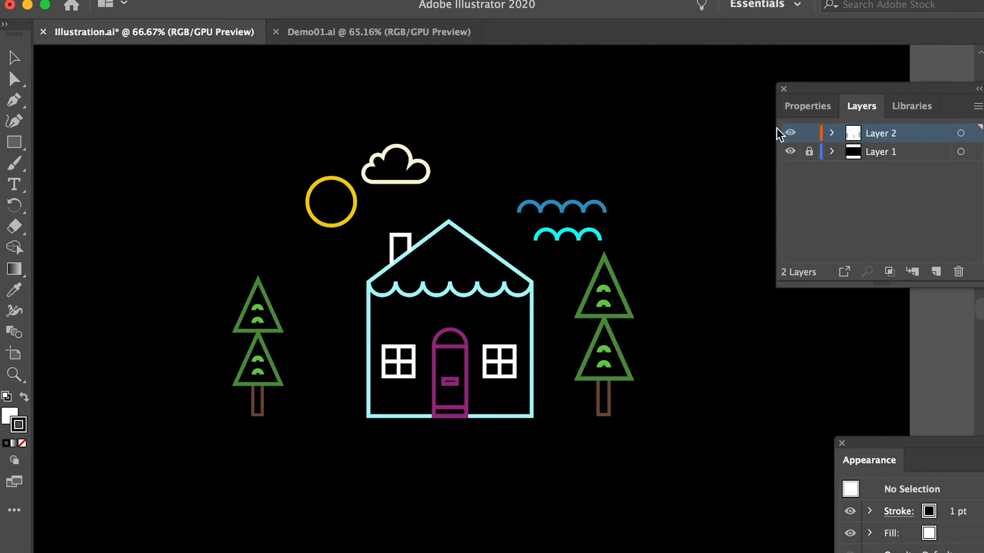
pyautogui.click(566, 208)
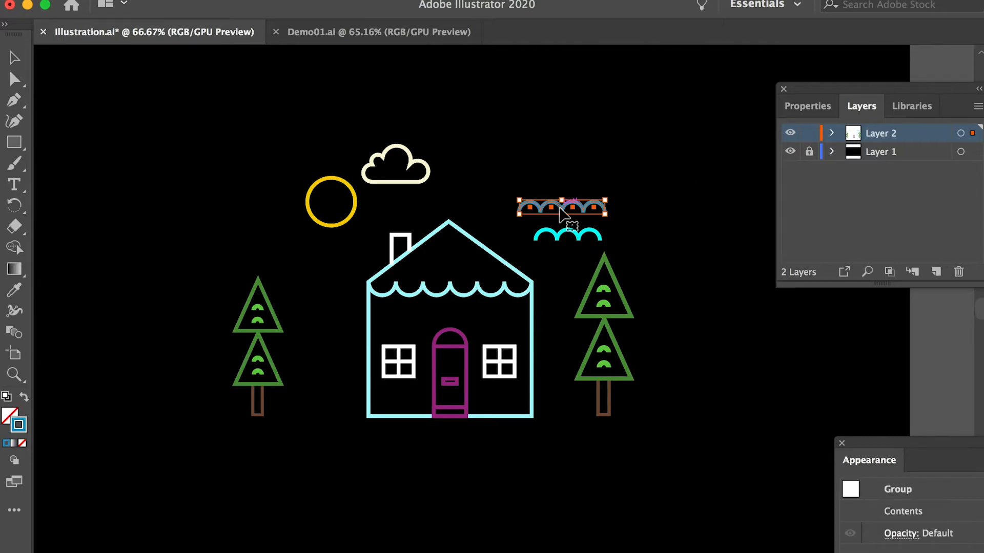
pyautogui.click(579, 237)
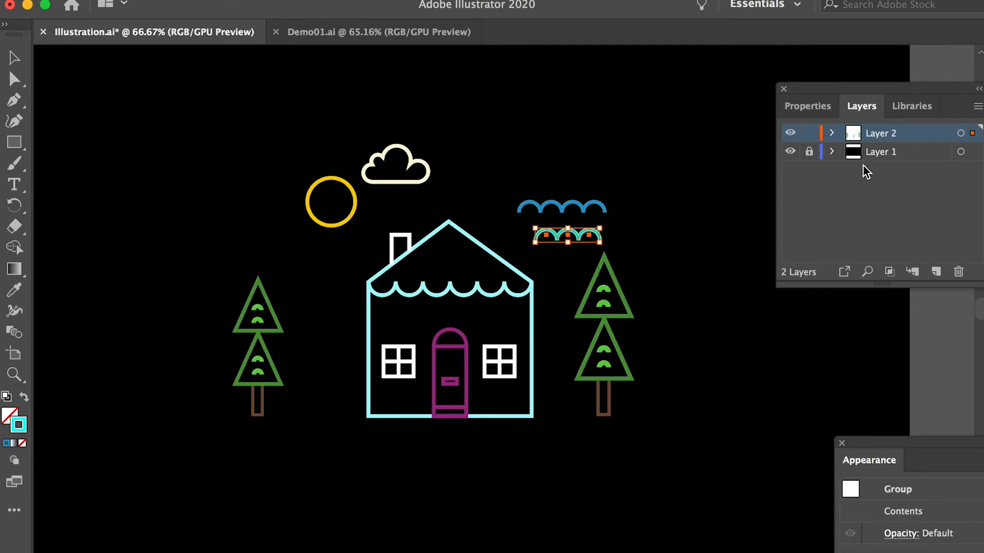
pyautogui.click(671, 415)
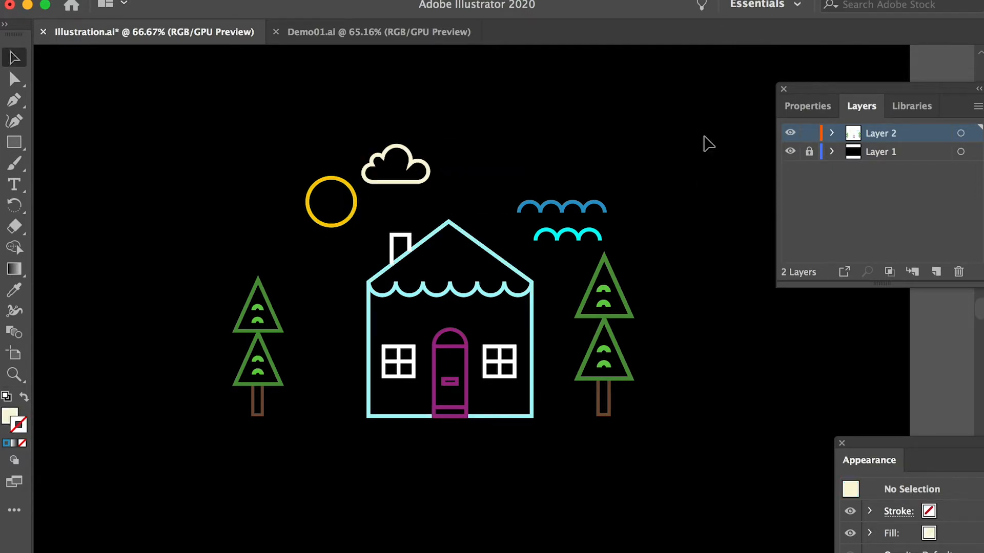
# Step: Create a new layer above Layer 2 and name it Cloud
pyautogui.click(937, 272)
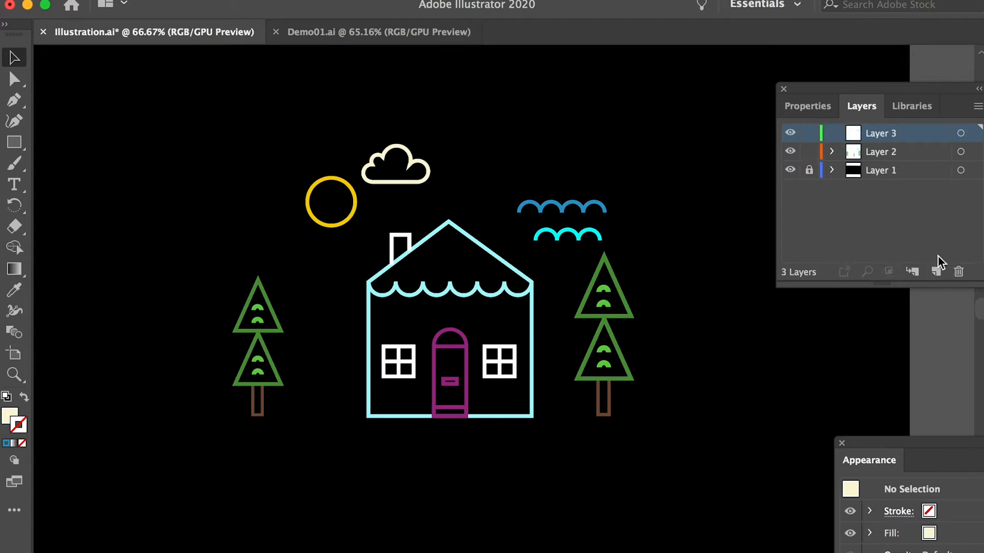
pyautogui.doubleClick(882, 135)
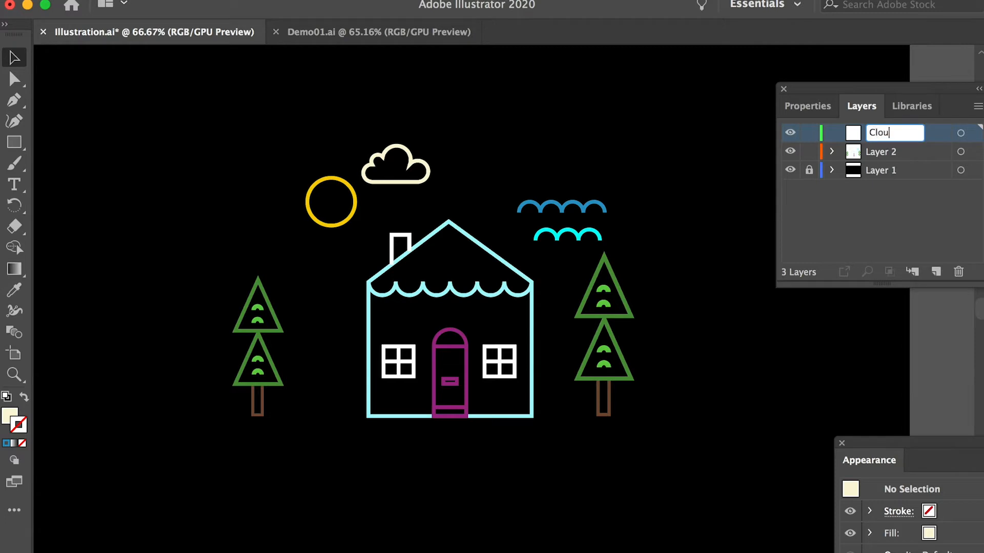
pyautogui.click(888, 146)
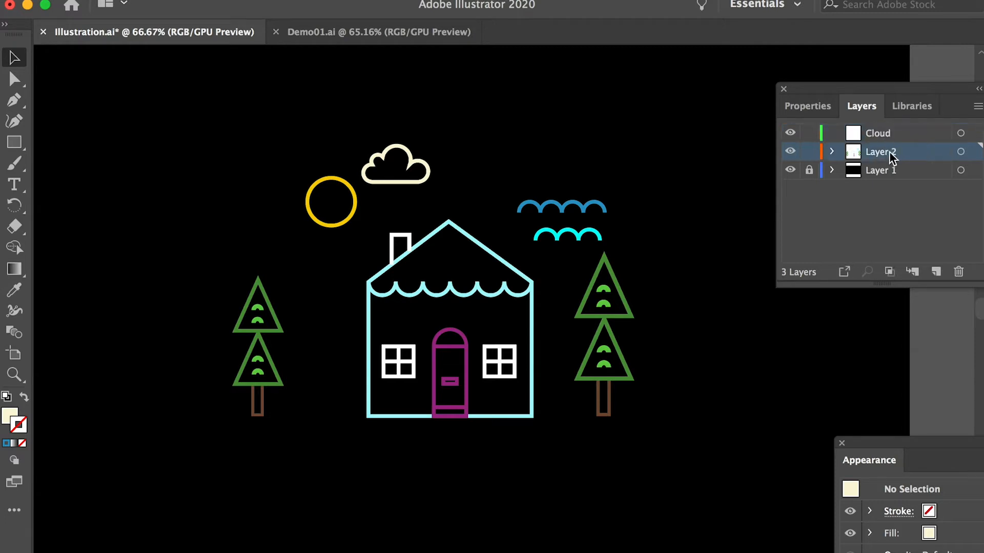
# Step: Move the cream cloud outline from Layer 2 to the Cloud layer at its original position, and lock the Cloud layer
pyautogui.click(420, 169)
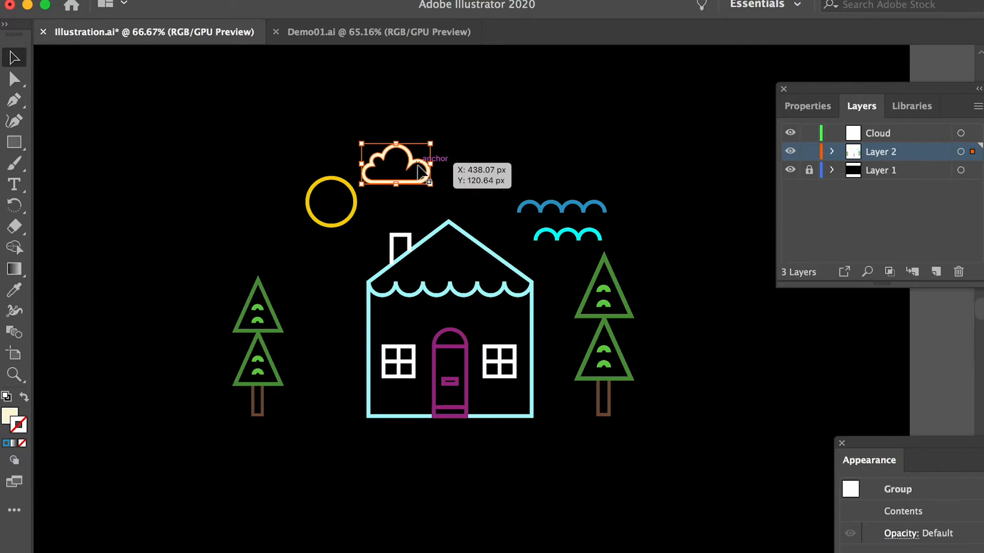
pyautogui.press('super+x')
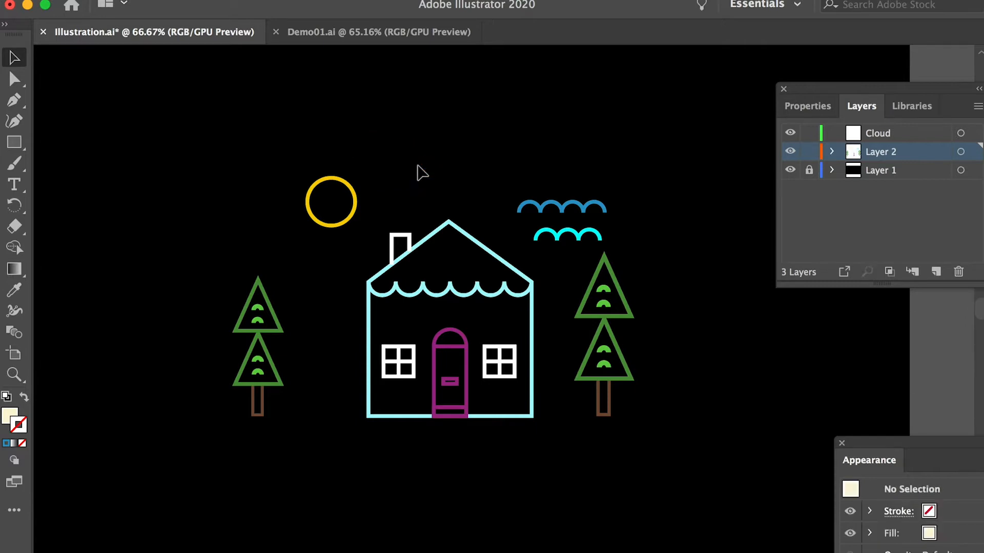
pyautogui.click(890, 137)
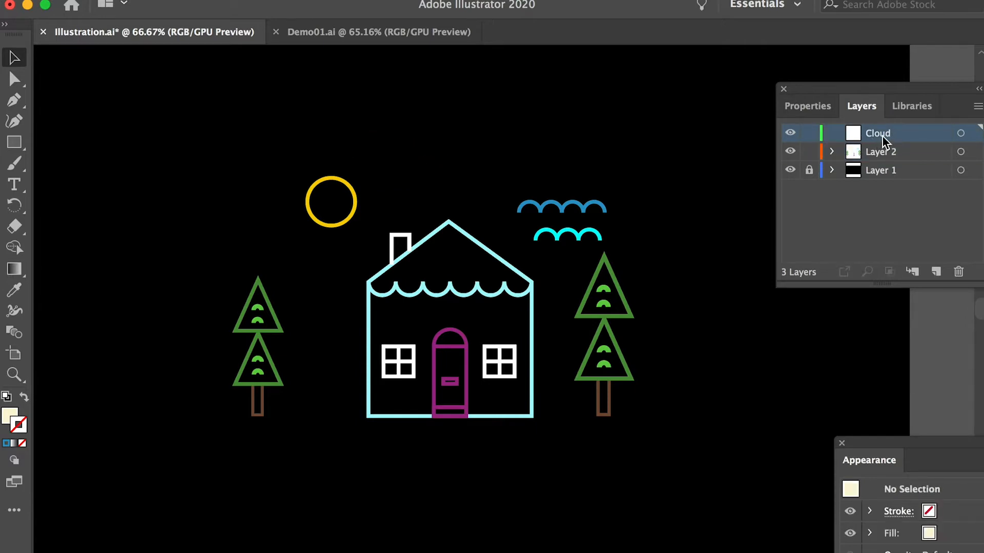
pyautogui.press('super+f')
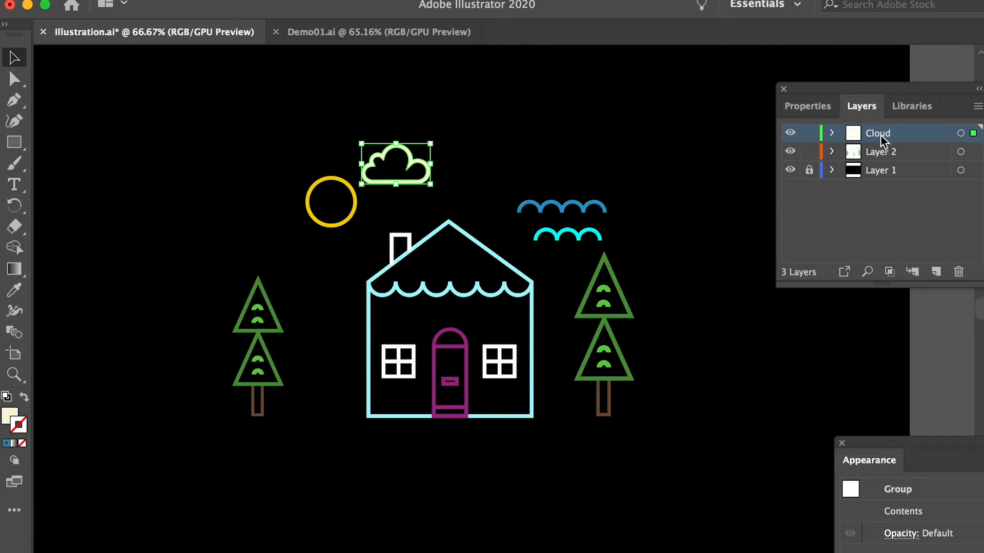
pyautogui.click(810, 134)
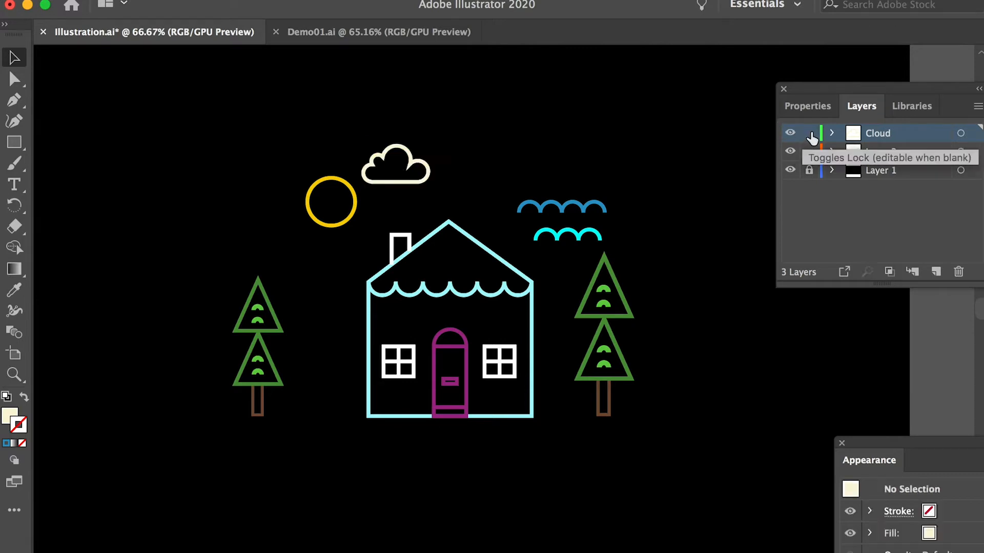
pyautogui.click(810, 134)
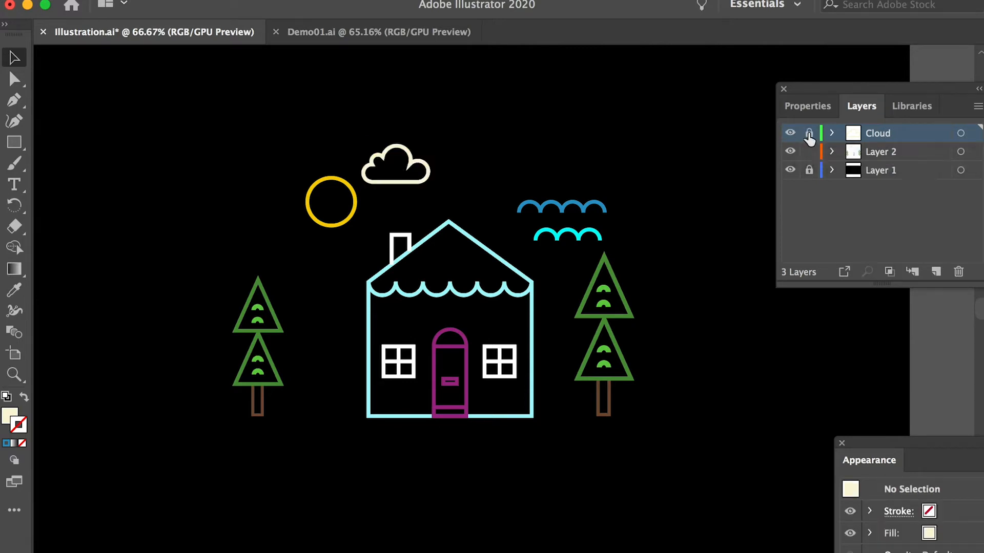
# Step: Cut the yellow sun circle out of Layer 2
pyautogui.click(882, 153)
pyautogui.click(354, 191)
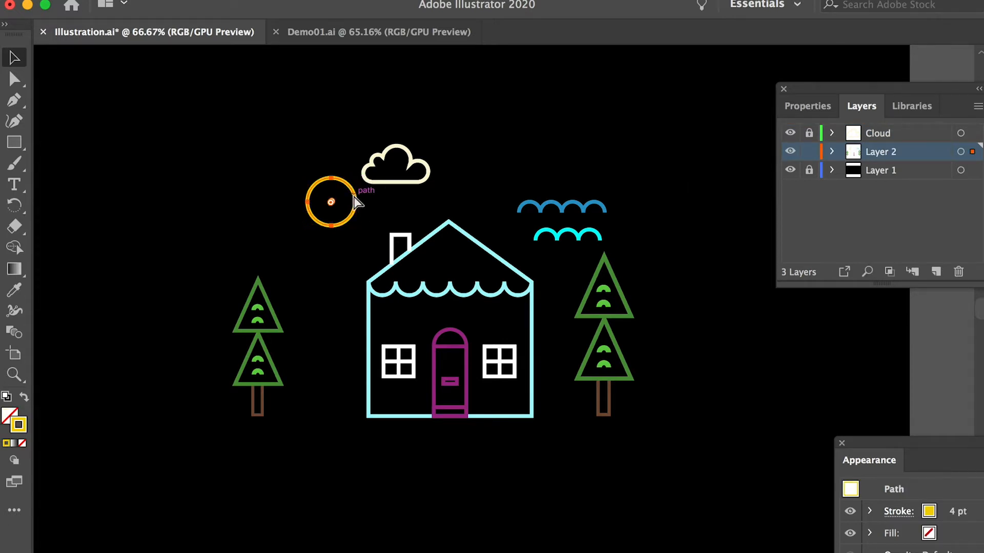
pyautogui.press('Delete')
# Step: Create a new layer above the Cloud layer and name it Sun
pyautogui.click(904, 136)
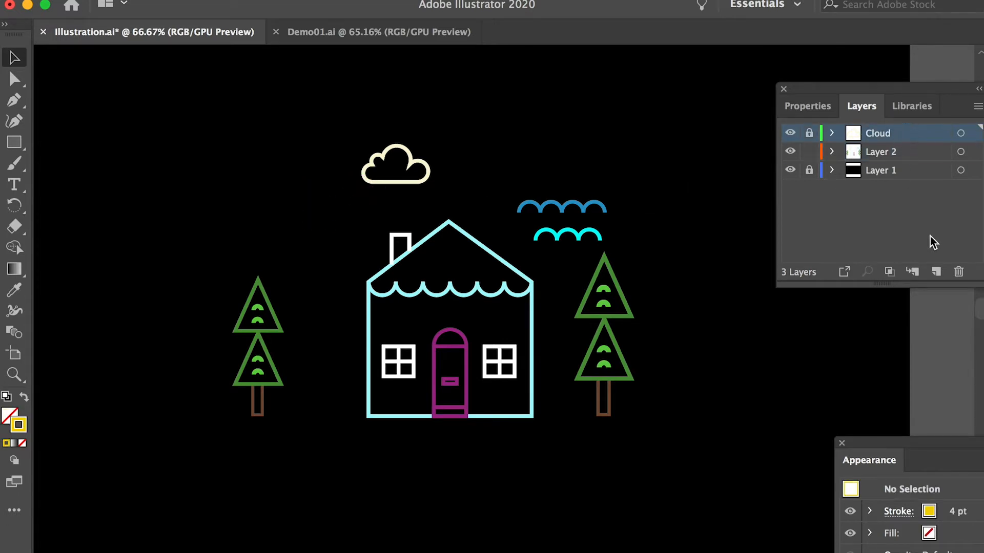
pyautogui.click(935, 271)
pyautogui.doubleClick(884, 135)
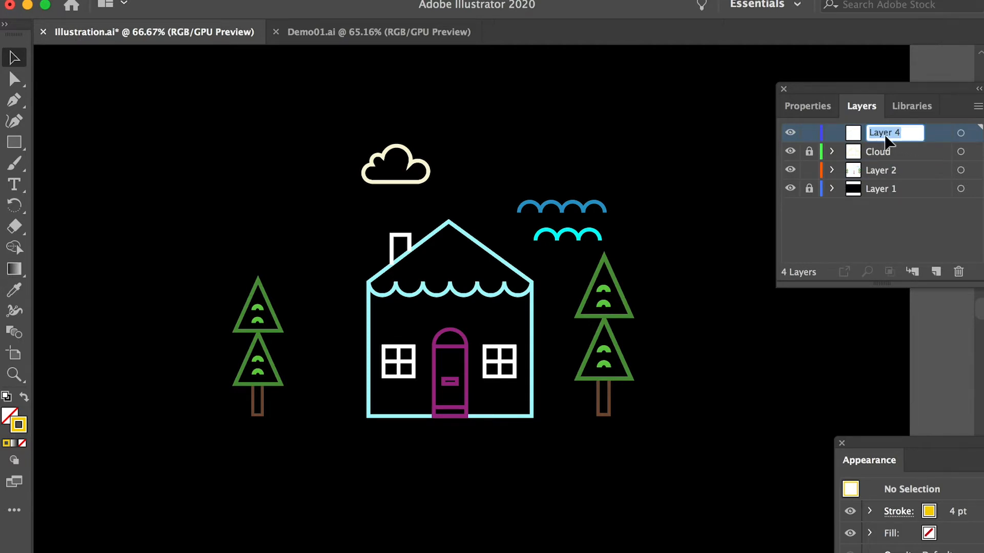
pyautogui.write('Sun')
pyautogui.click(885, 154)
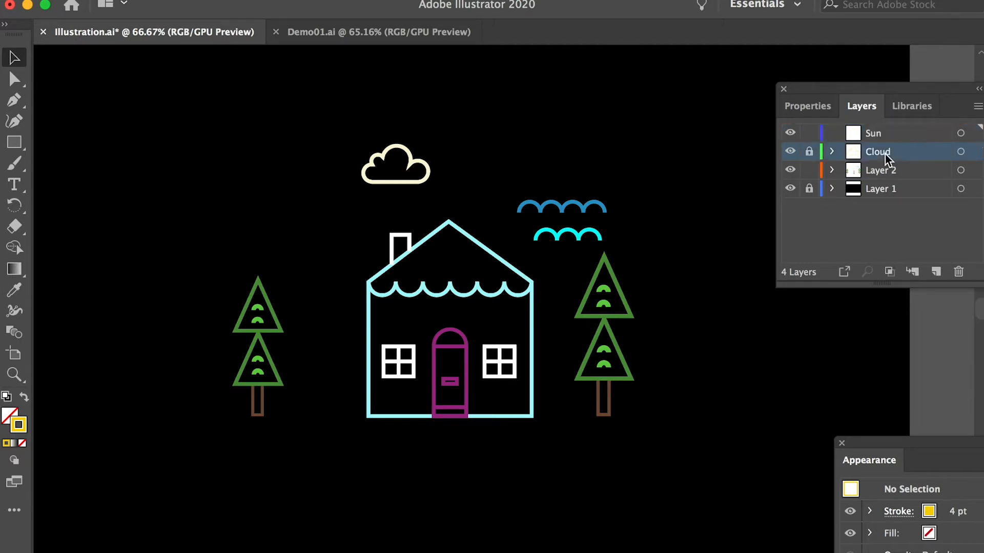
# Step: Paste the sun circle in place on the Sun layer and lock that layer
pyautogui.click(870, 133)
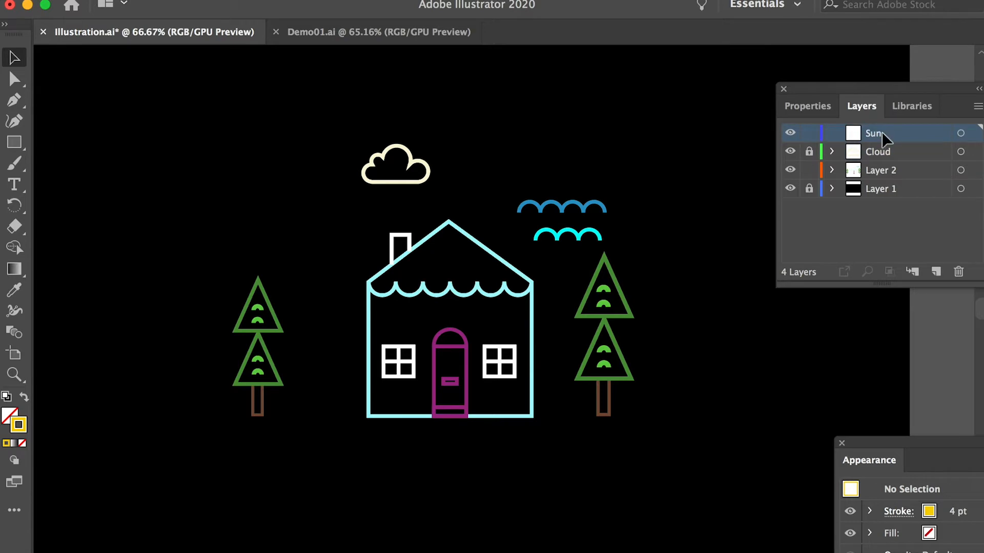
pyautogui.press('super+f')
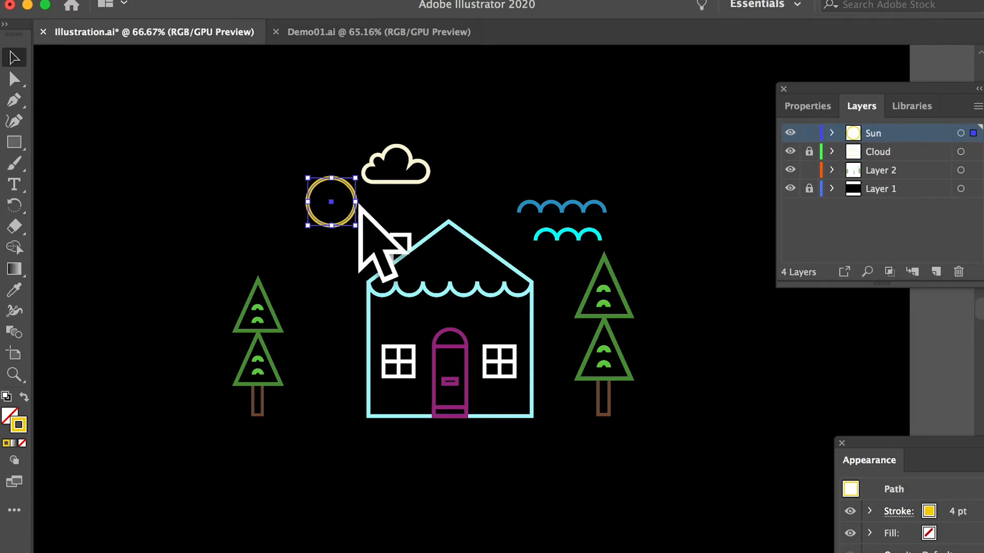
pyautogui.click(809, 134)
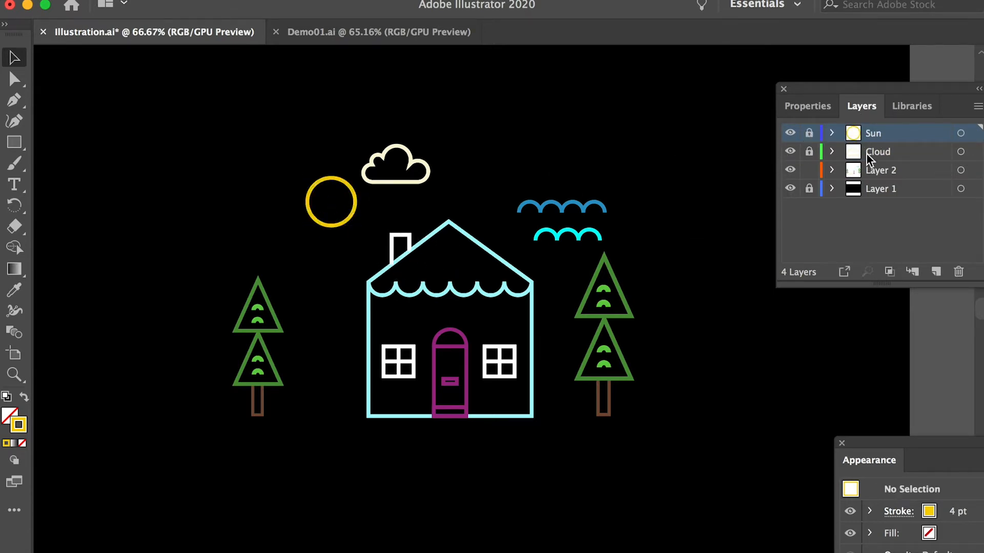
# Step: Switch to the Demo01.ai document and review its full list of separated, named layers
pyautogui.click(385, 31)
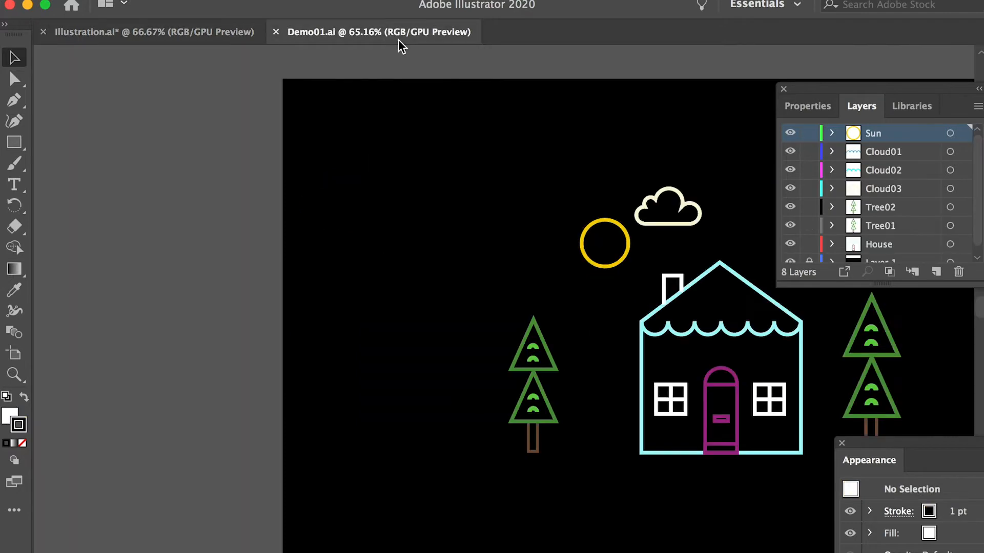
pyautogui.moveTo(689, 226); pyautogui.dragTo(438, 180)
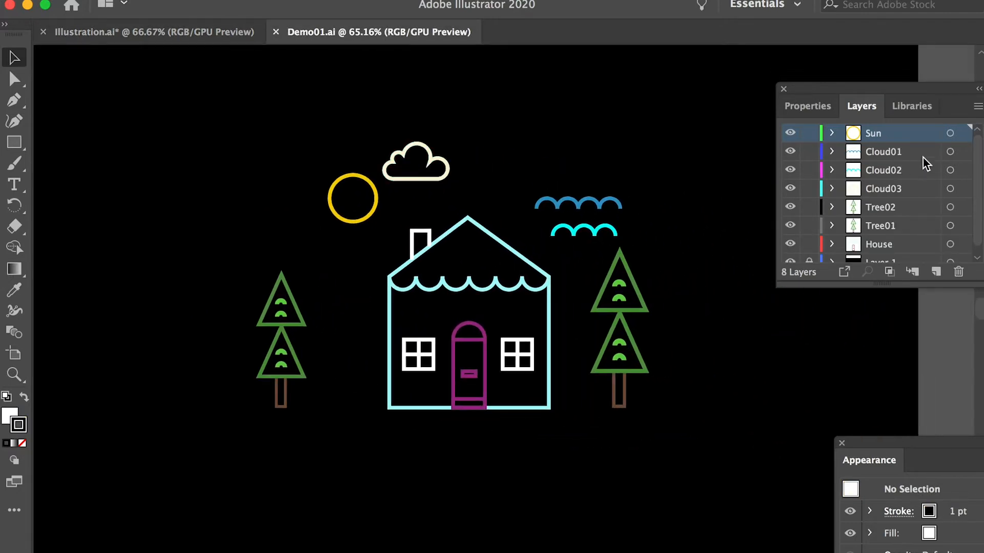
pyautogui.scroll(-1, 979, 154)
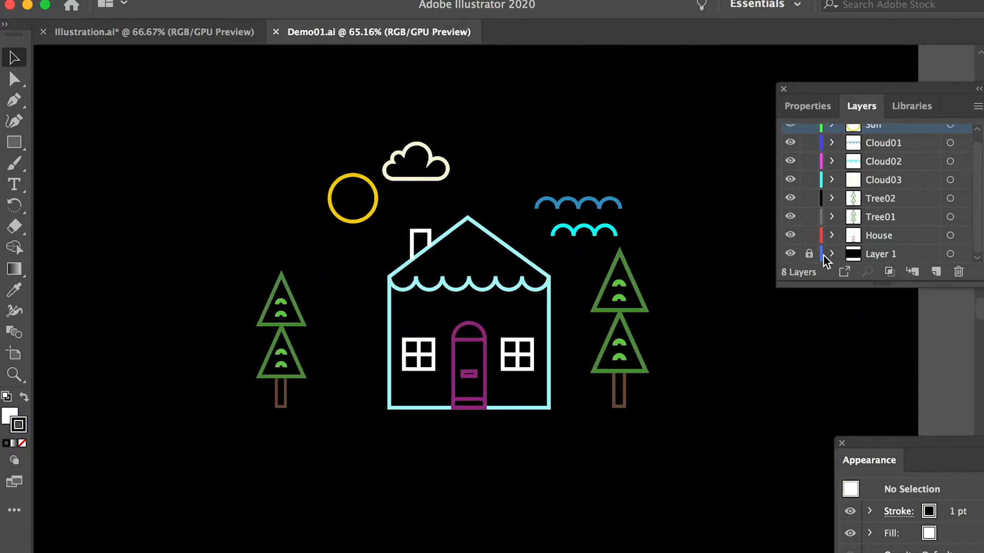
pyautogui.scroll(1, 978, 160)
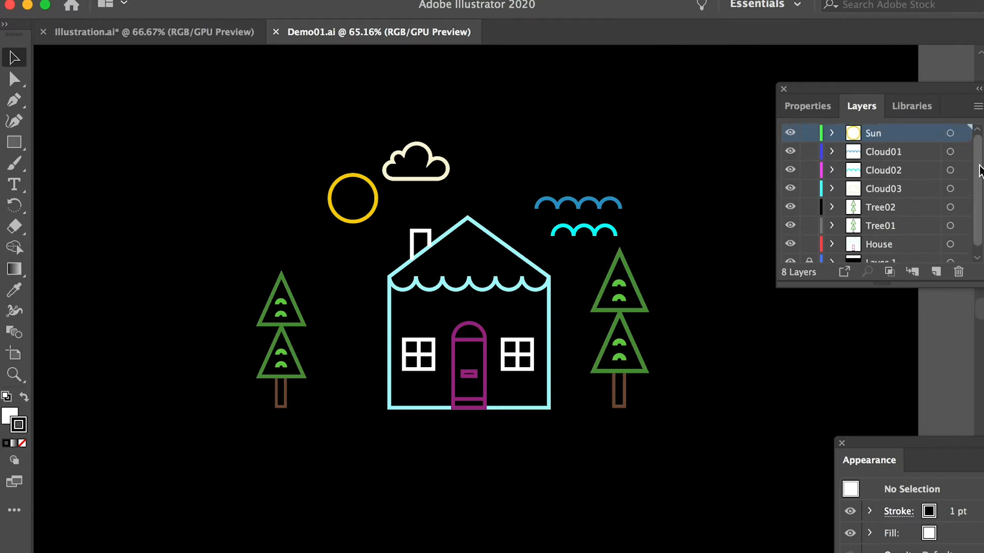
pyautogui.scroll(-1, 980, 213)
# Step: Toggle the visibility of Layer 1 and the Tree01, Tree02 and Cloud03 layers to check what artwork each one holds
pyautogui.click(790, 253)
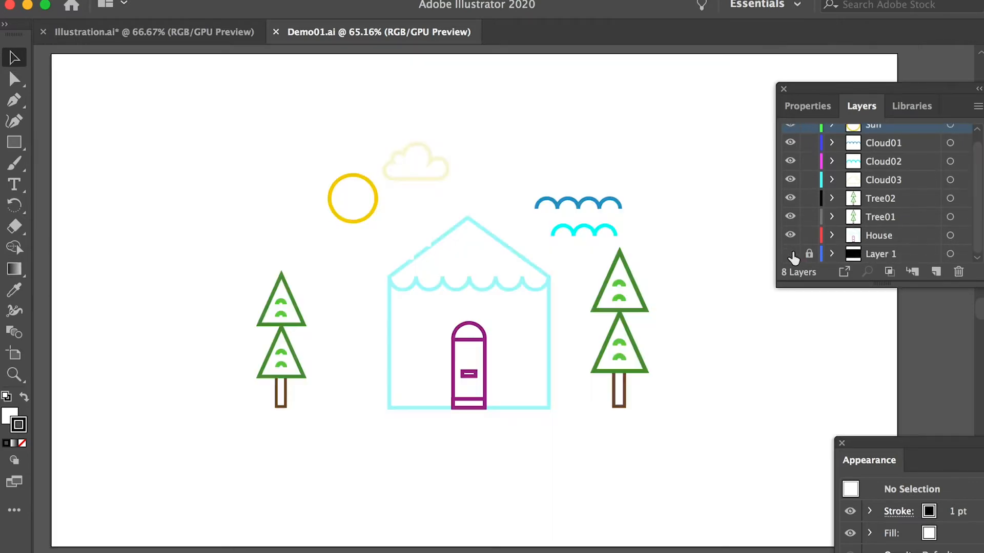
pyautogui.click(791, 253)
pyautogui.click(857, 241)
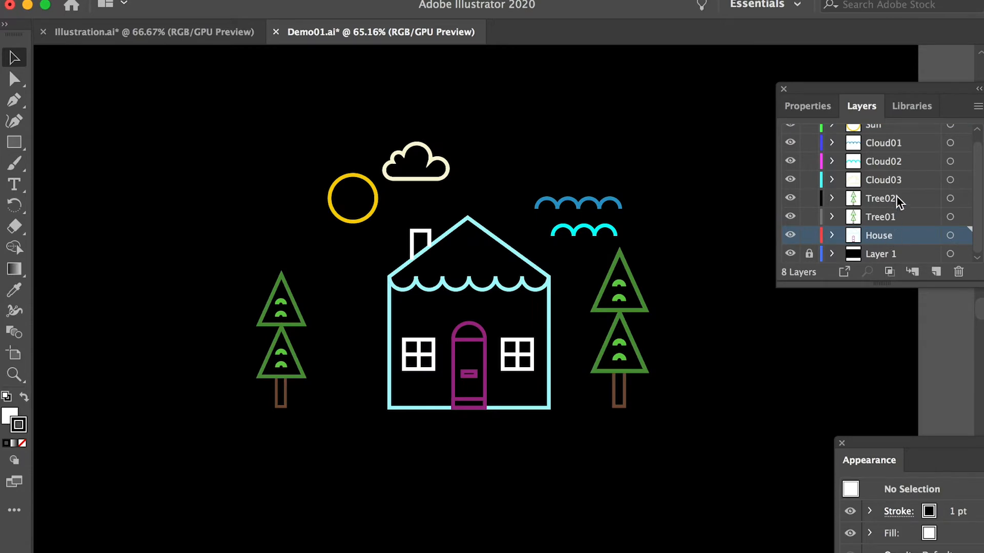
pyautogui.click(790, 216)
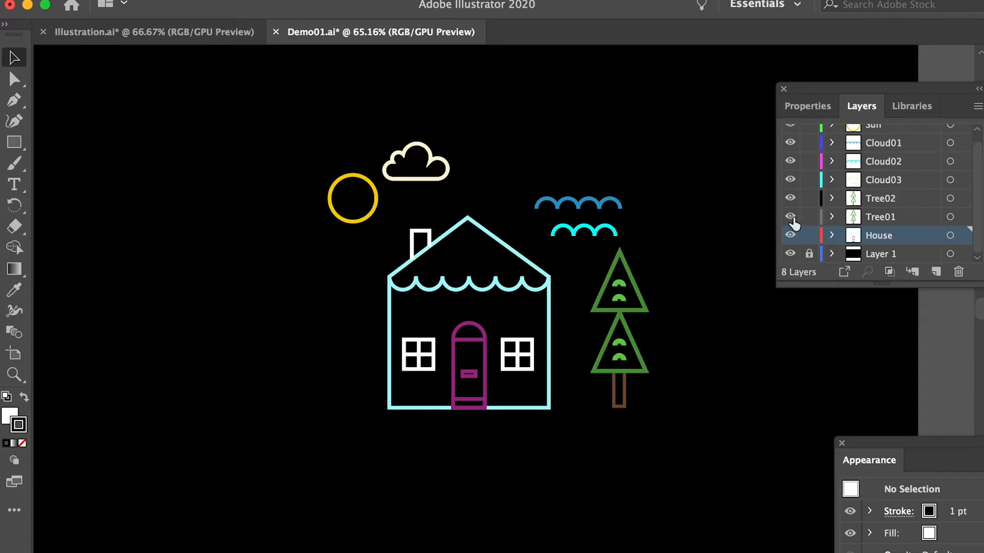
pyautogui.click(791, 217)
pyautogui.click(790, 199)
pyautogui.click(790, 199)
pyautogui.click(790, 180)
pyautogui.click(790, 180)
pyautogui.scroll(1, 791, 168)
# Step: Switch to After Effects and bring Demo01.ai from the DIGA101ALesson024 folder into the empty project
pyautogui.press('super+Tab')
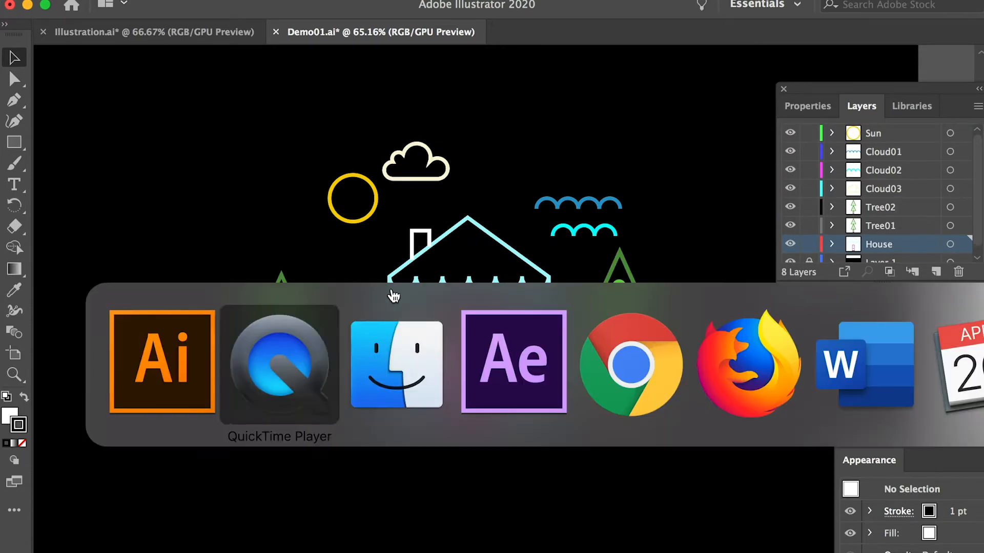
pyautogui.click(505, 348)
pyautogui.press('super+i')
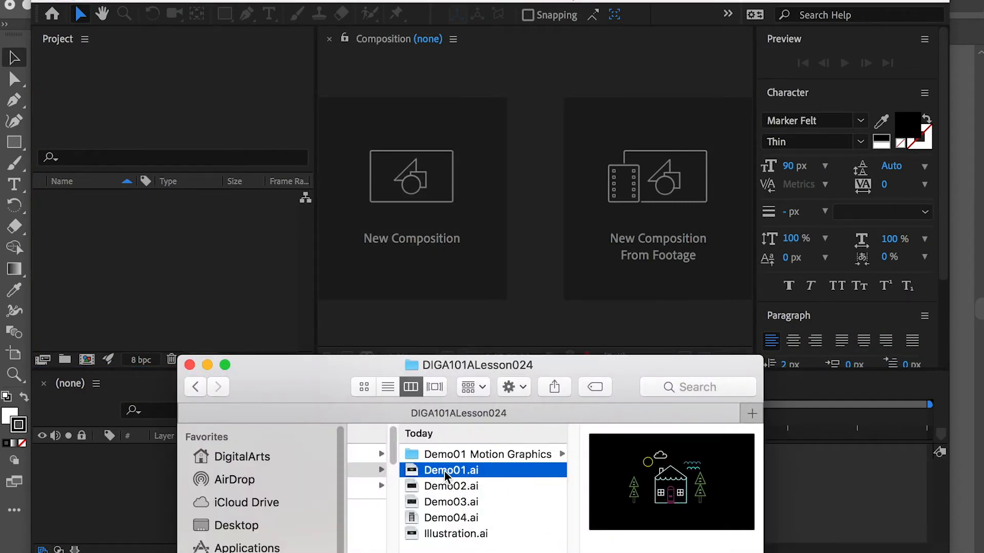
pyautogui.moveTo(445, 474); pyautogui.dragTo(167, 244)
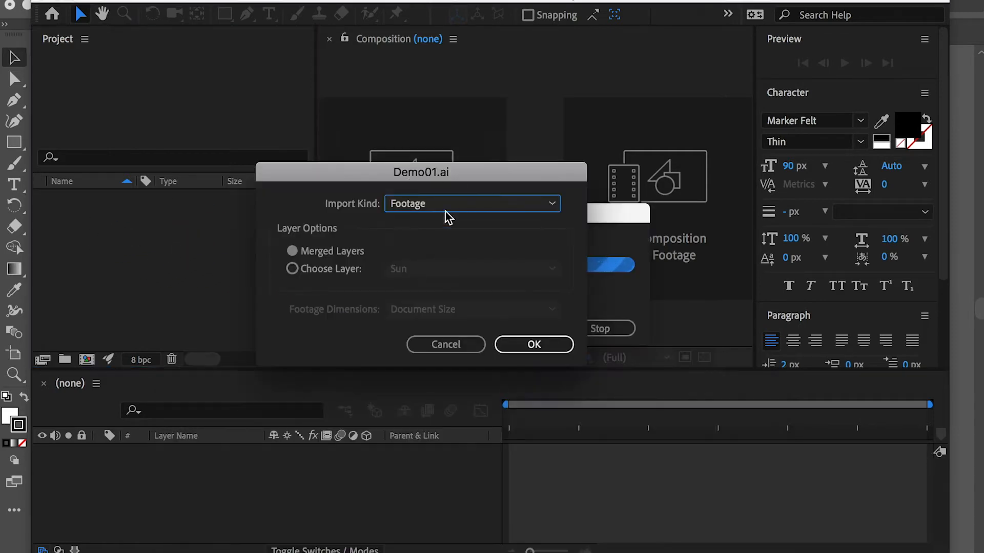
# Step: Check which individual layers can be chosen for a Footage import, and return the layer option to Merged Layers
pyautogui.moveTo(429, 179); pyautogui.dragTo(481, 230)
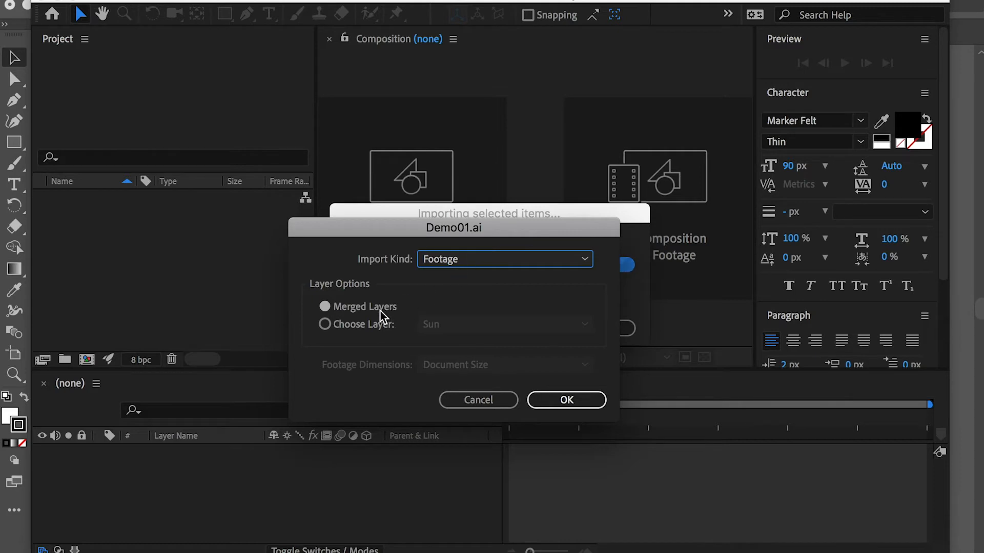
pyautogui.click(364, 327)
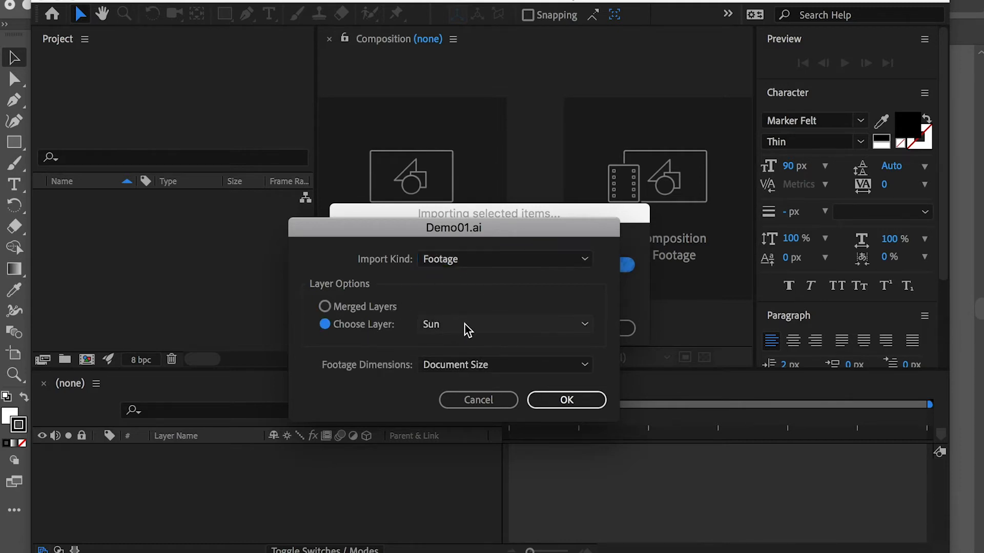
pyautogui.click(486, 328)
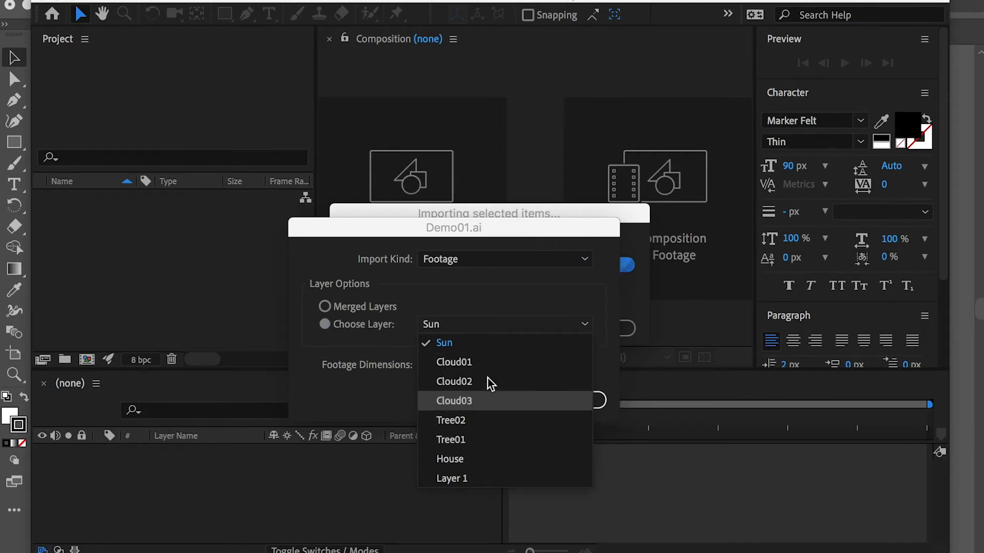
pyautogui.click(448, 247)
pyautogui.click(350, 310)
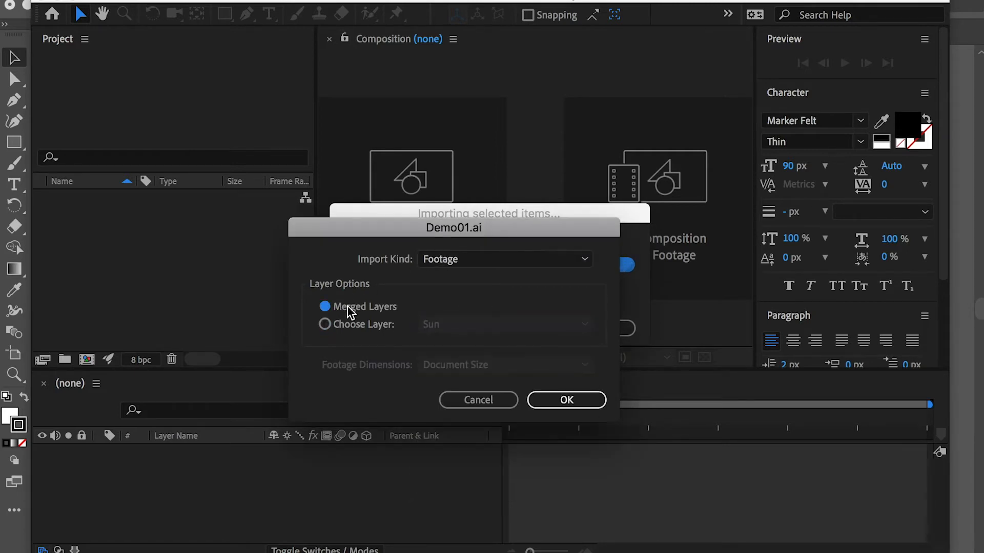
# Step: Import Demo01.ai as a Composition with Document Size footage dimensions
pyautogui.click(500, 261)
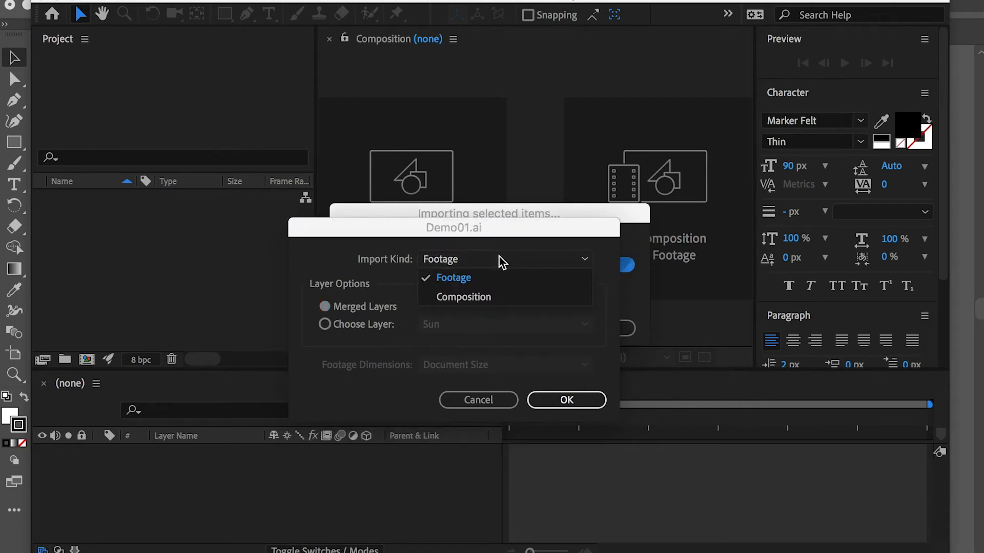
pyautogui.click(483, 298)
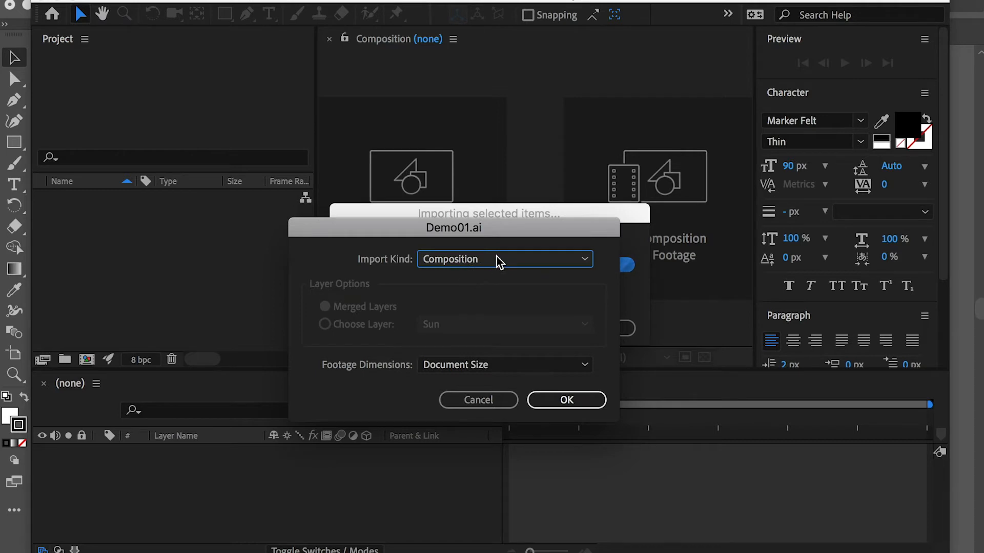
pyautogui.click(576, 402)
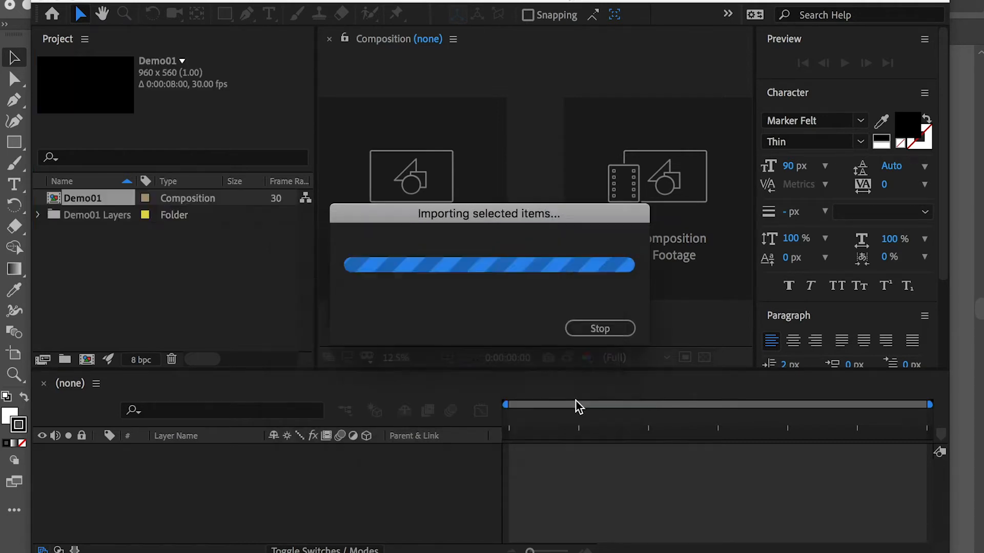
# Step: Look through the individual artwork files inside the Demo01 Layers folder, including Cloud02, Cloud03 and House, and collapse the folder again
pyautogui.click(38, 216)
pyautogui.click(90, 203)
pyautogui.click(94, 214)
pyautogui.click(96, 228)
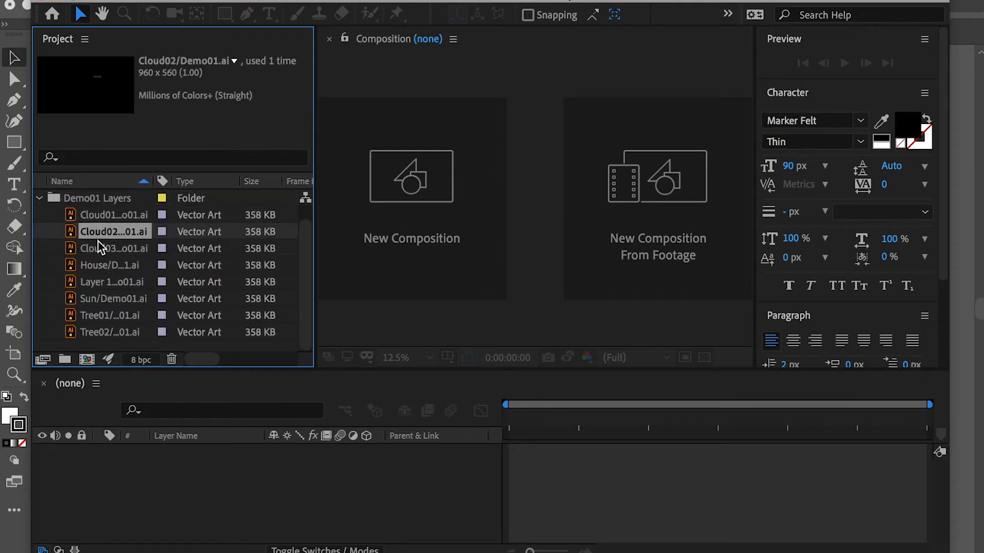
pyautogui.click(97, 244)
pyautogui.click(97, 263)
pyautogui.click(39, 198)
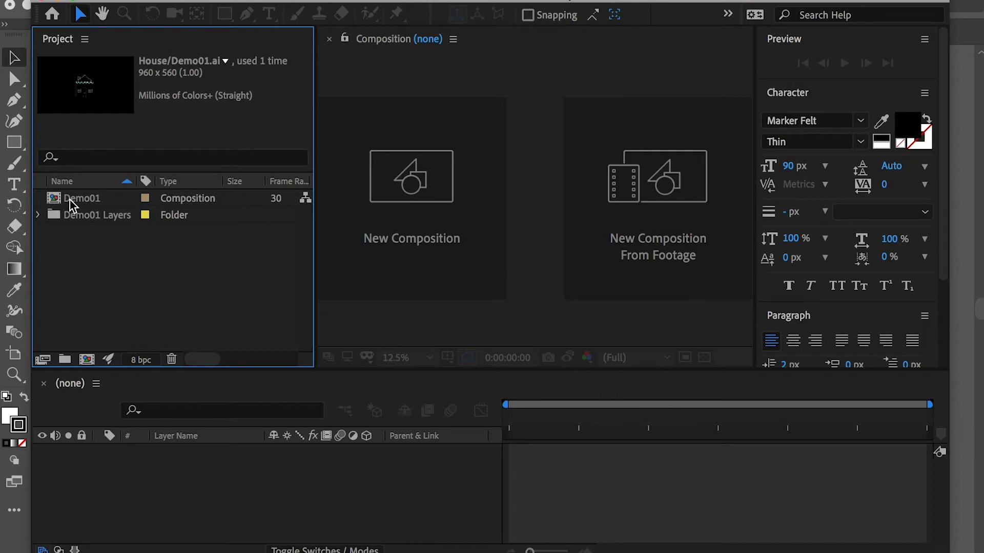
# Step: Open the Demo01 composition and check its separate layers by hiding Sun through Tree01 one by one and showing them again
pyautogui.click(90, 200)
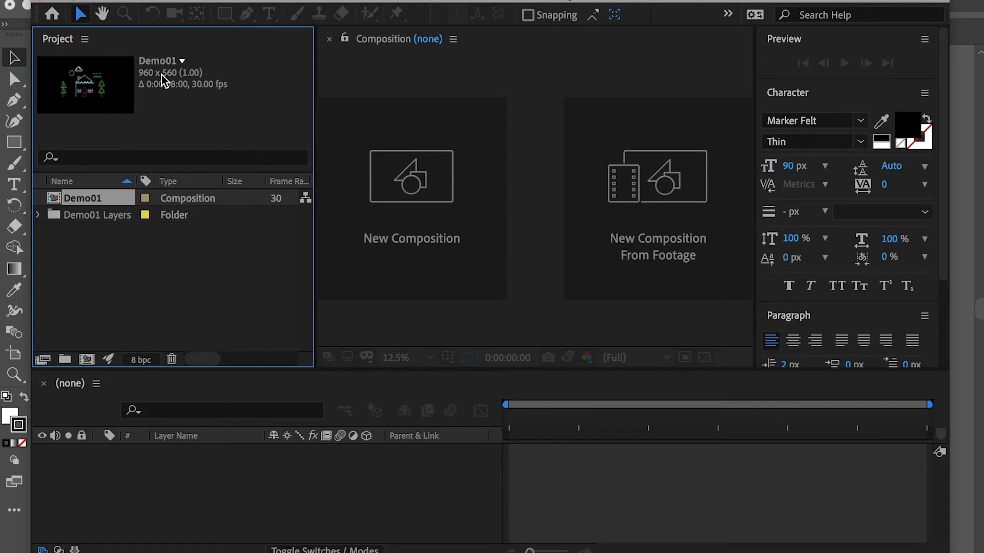
pyautogui.doubleClick(72, 198)
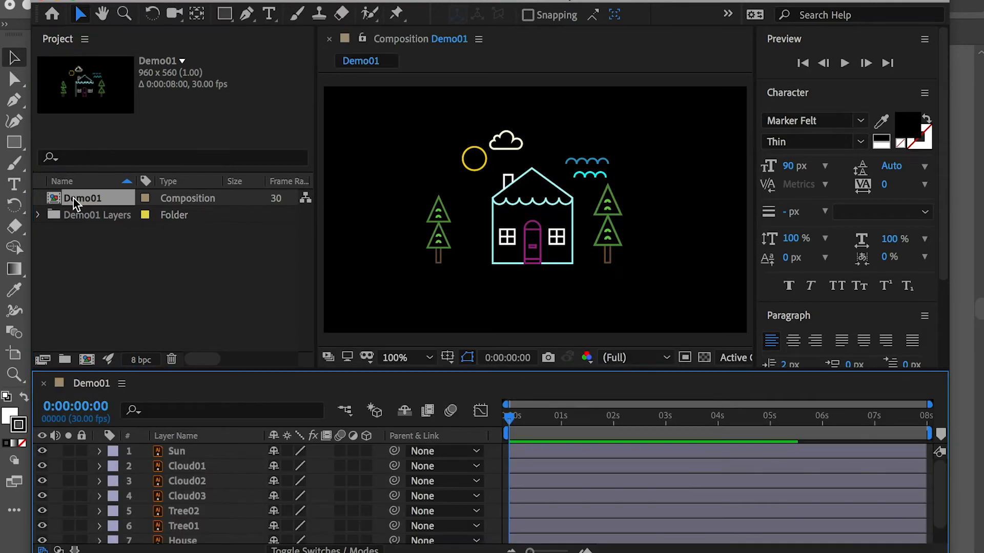
pyautogui.click(43, 452)
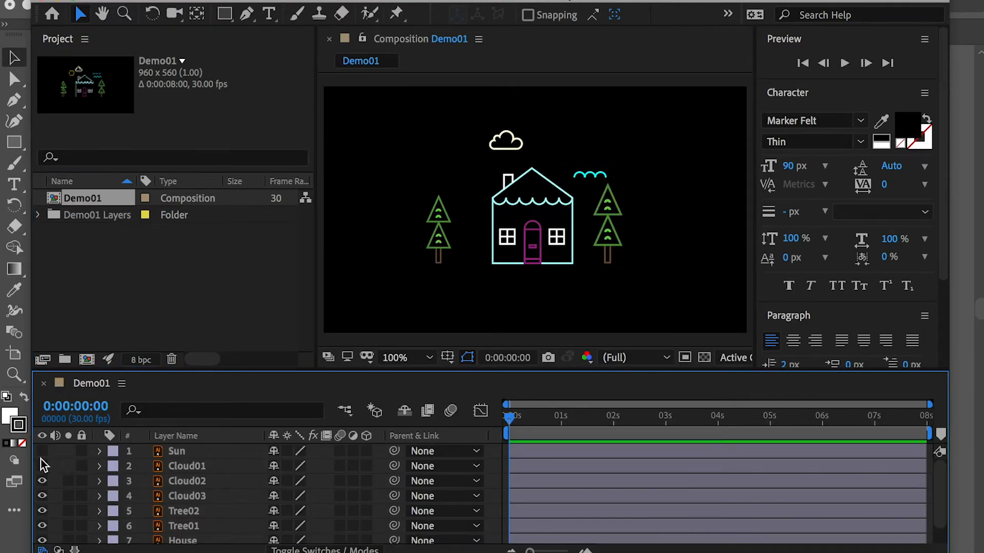
pyautogui.click(43, 466)
pyautogui.click(43, 481)
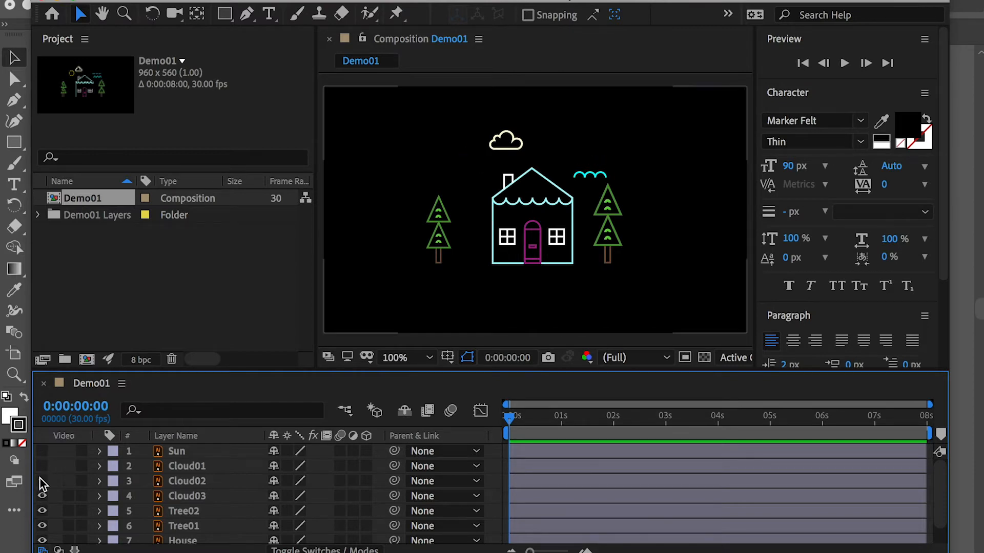
pyautogui.click(43, 495)
pyautogui.click(44, 511)
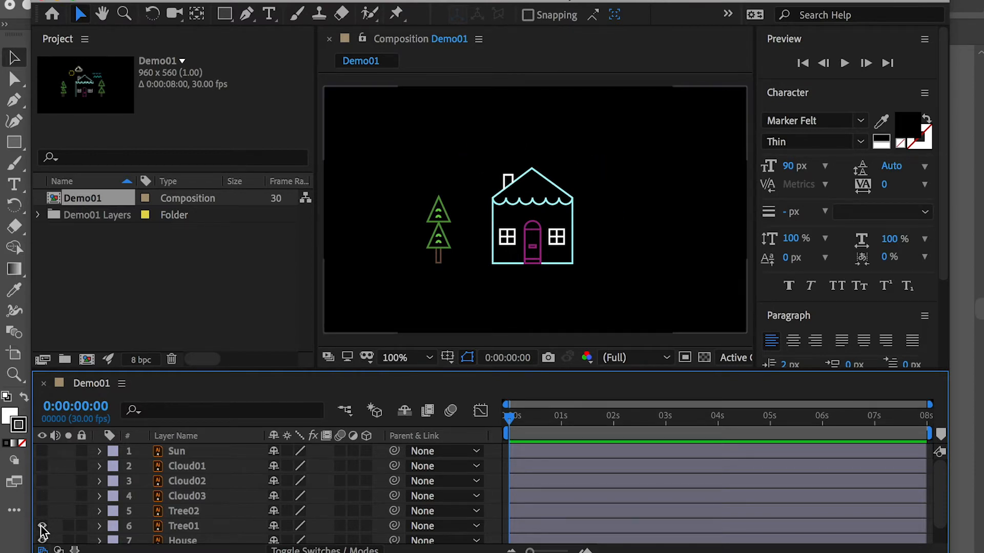
pyautogui.click(42, 526)
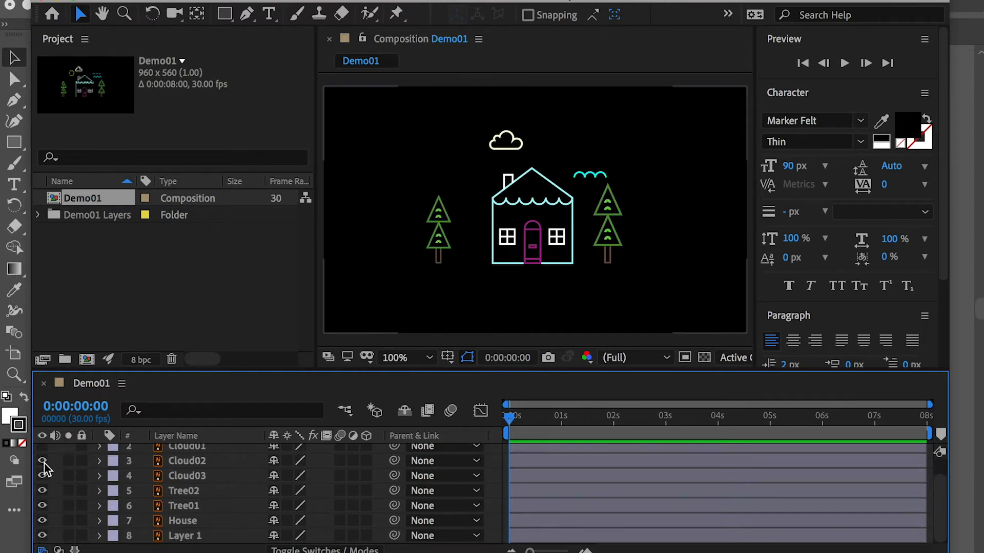
pyautogui.scroll(2, 45, 463)
pyautogui.moveTo(43, 467); pyautogui.dragTo(43, 451)
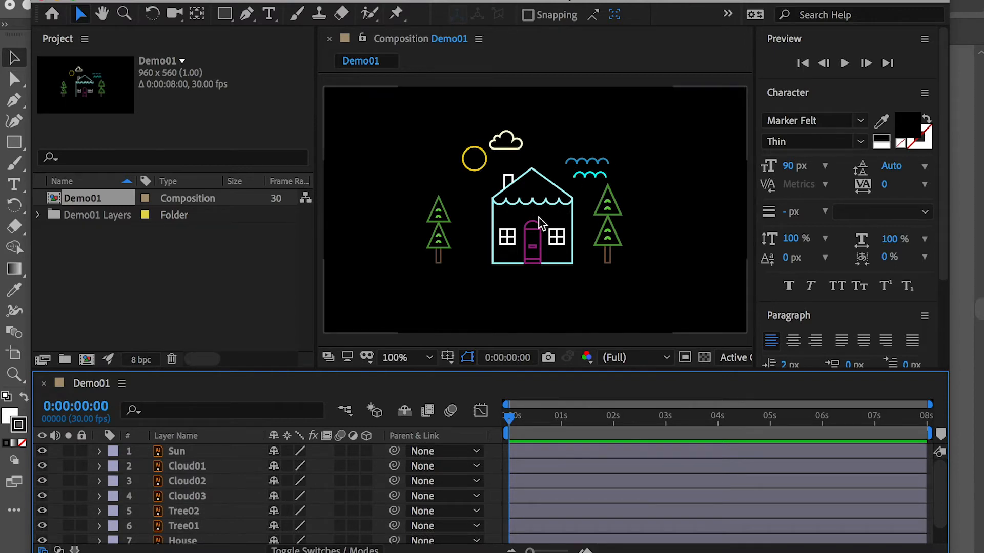
# Step: Select the Tree01 layer and switch its visibility off and on to check that it holds the tree left of the house
pyautogui.click(530, 239)
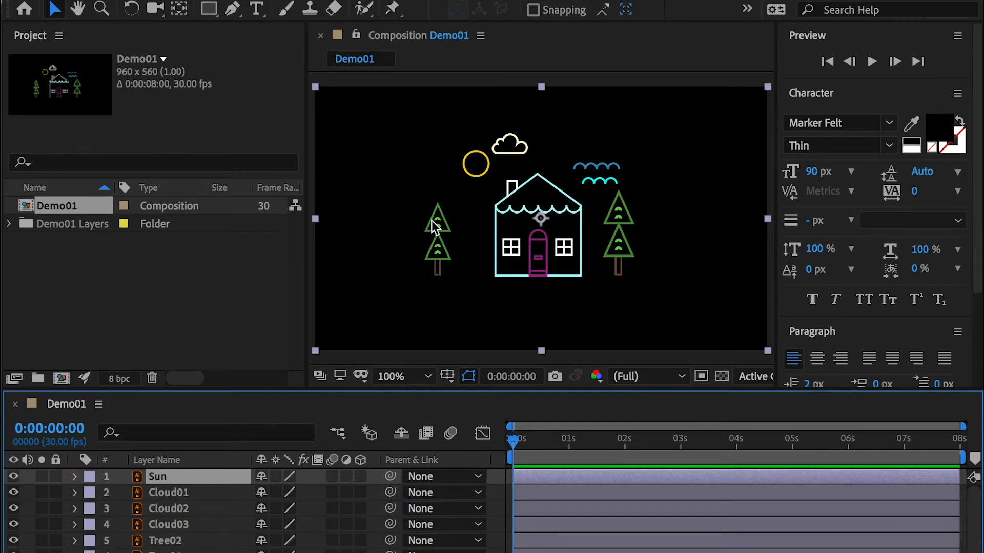
pyautogui.click(441, 248)
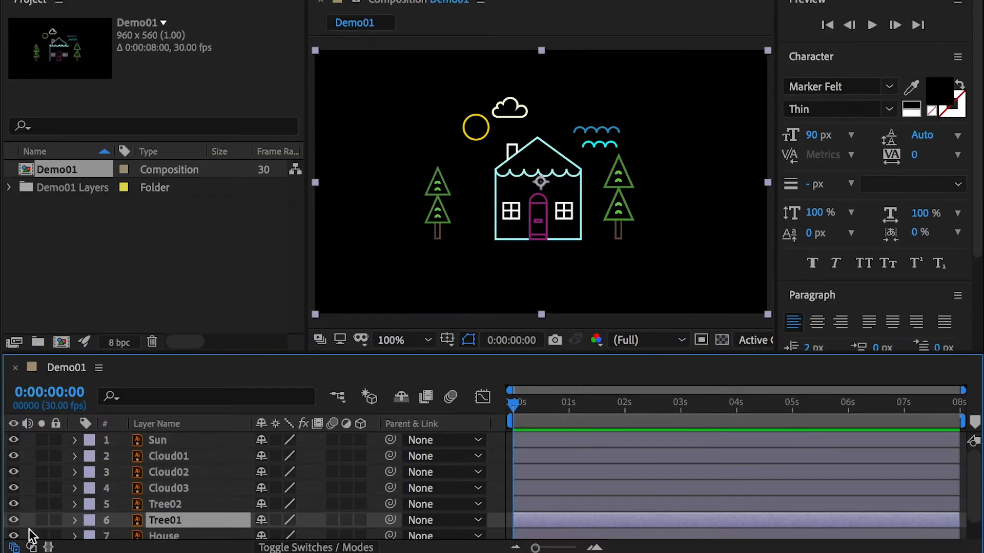
pyautogui.click(15, 520)
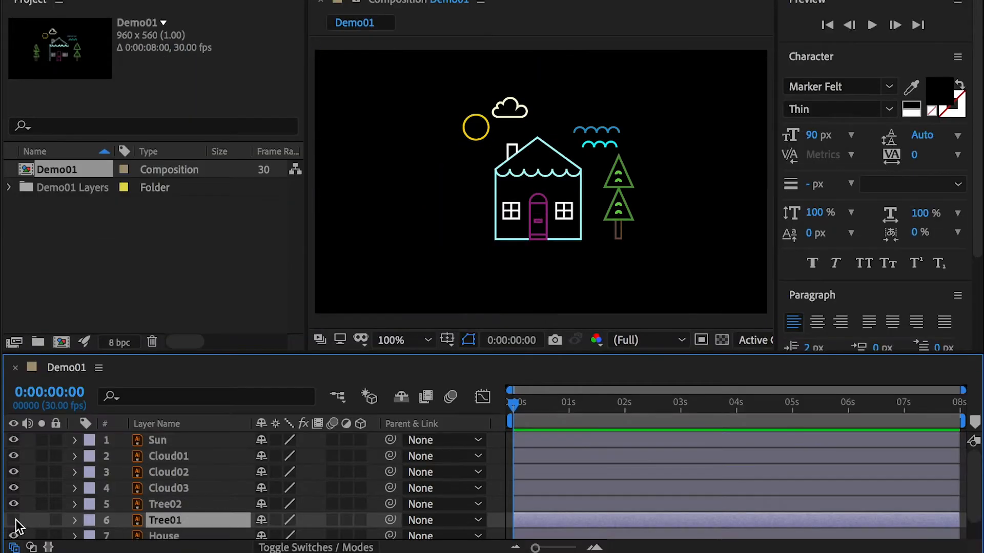
pyautogui.click(14, 521)
pyautogui.press('.')
pyautogui.moveTo(433, 238); pyautogui.dragTo(577, 187)
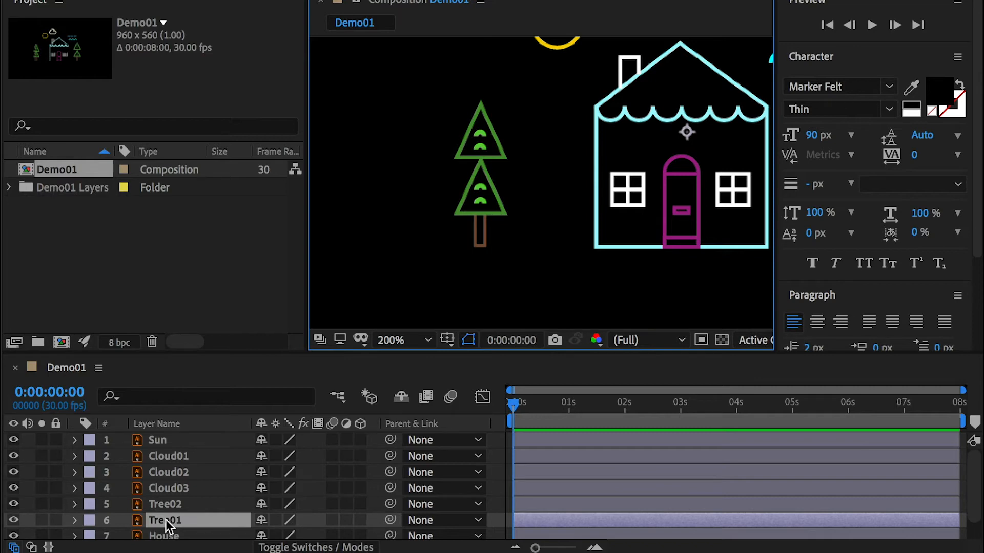
# Step: Try scaling Tree01 around its original anchor point, and undo the scale change
pyautogui.press('s')
pyautogui.moveTo(310, 531); pyautogui.dragTo(283, 530)
pyautogui.press('super+z')
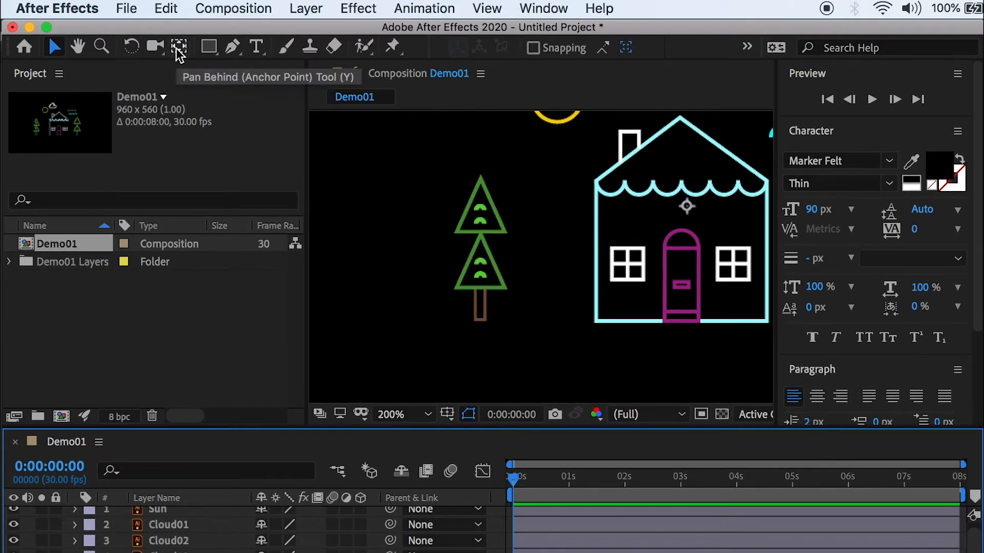
# Step: Move Tree01's anchor point to the base of its trunk, test scaling the tree to 32% and undo the test
pyautogui.click(176, 47)
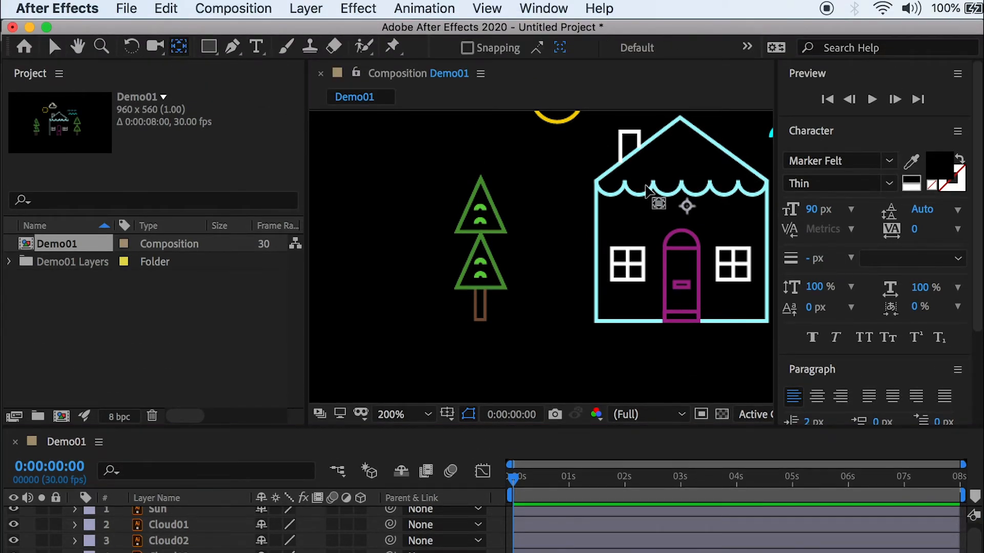
pyautogui.moveTo(686, 207); pyautogui.dragTo(476, 320)
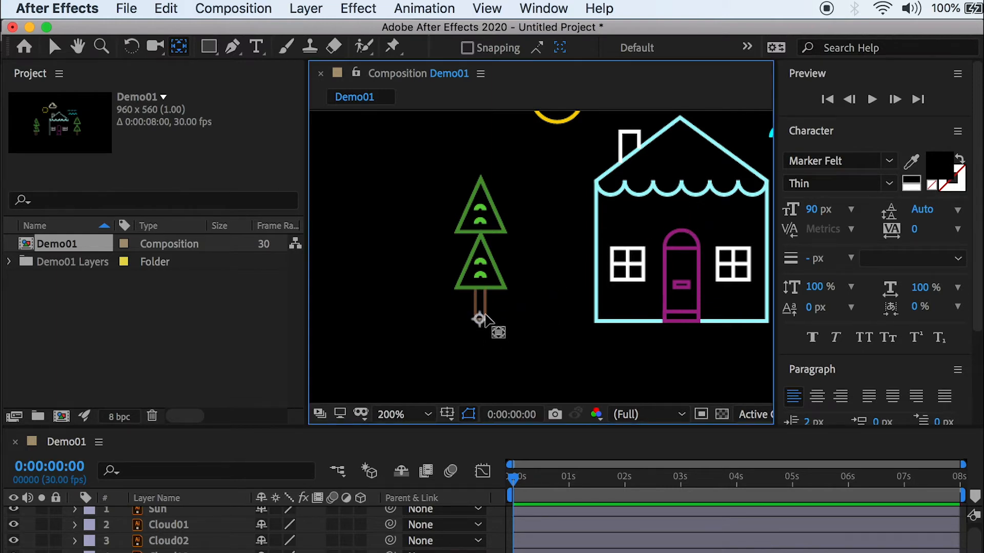
pyautogui.press('s')
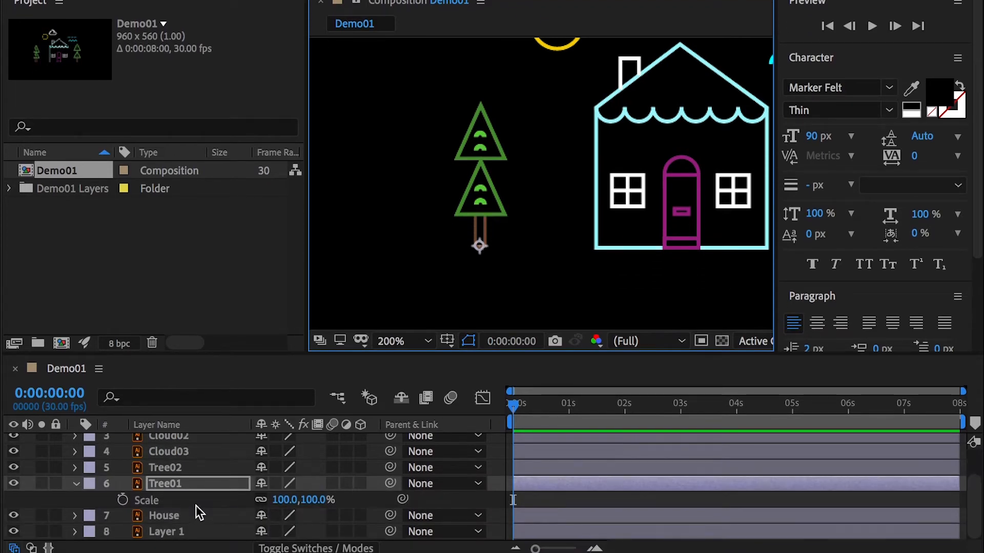
pyautogui.moveTo(285, 499); pyautogui.dragTo(243, 492)
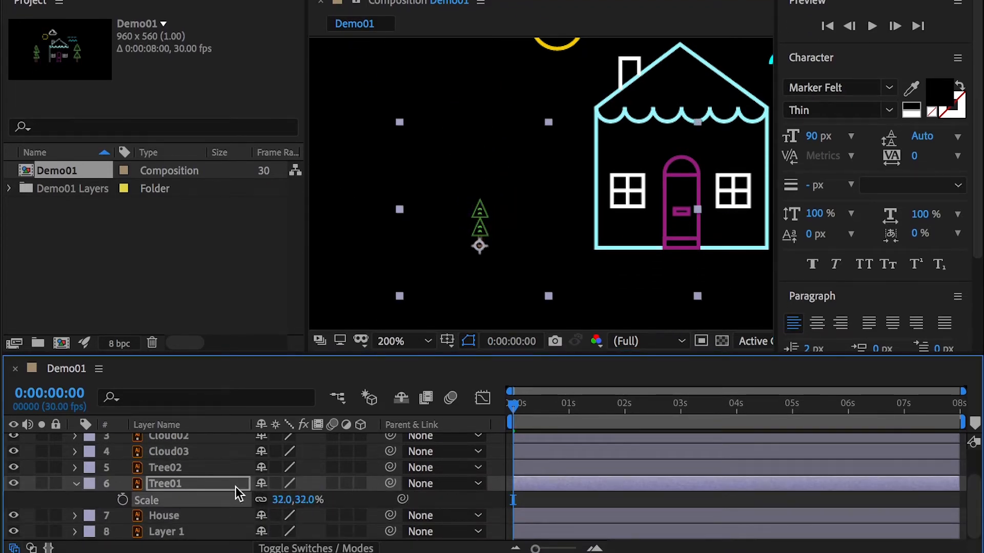
pyautogui.press('super+z')
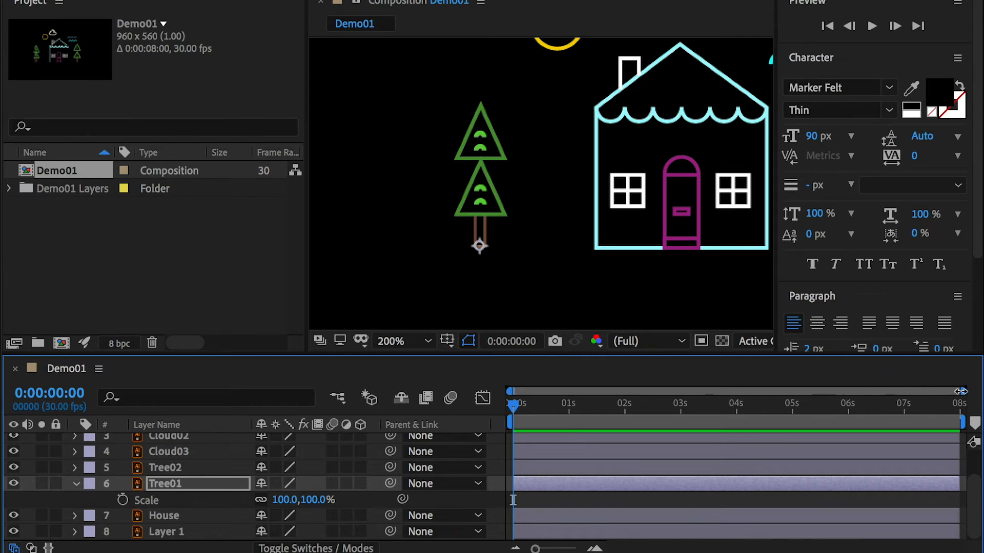
# Step: Start keyframing Tree01's Scale at 0:00:00:10 with a value of 0%
pyautogui.moveTo(960, 392); pyautogui.dragTo(693, 392)
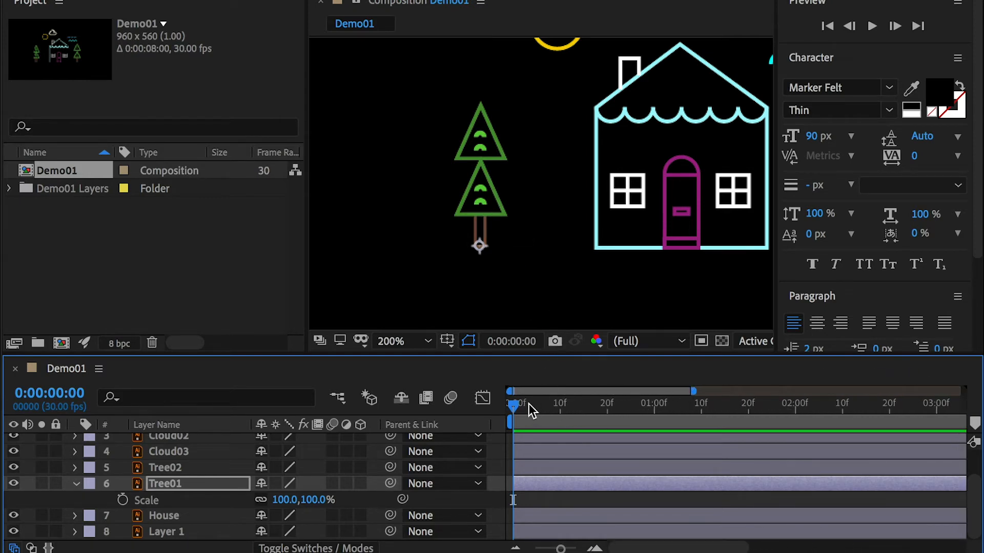
pyautogui.moveTo(531, 410); pyautogui.dragTo(564, 416)
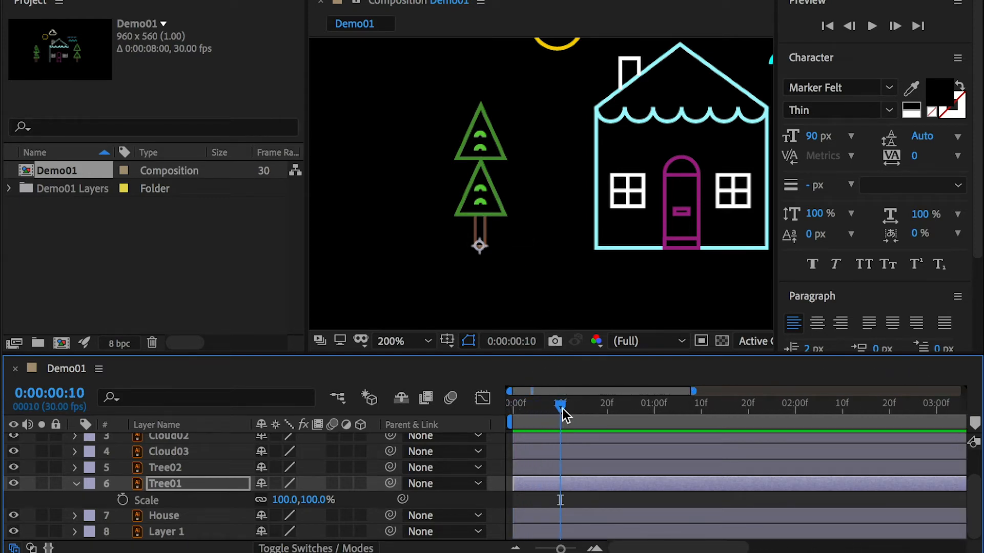
pyautogui.click(123, 500)
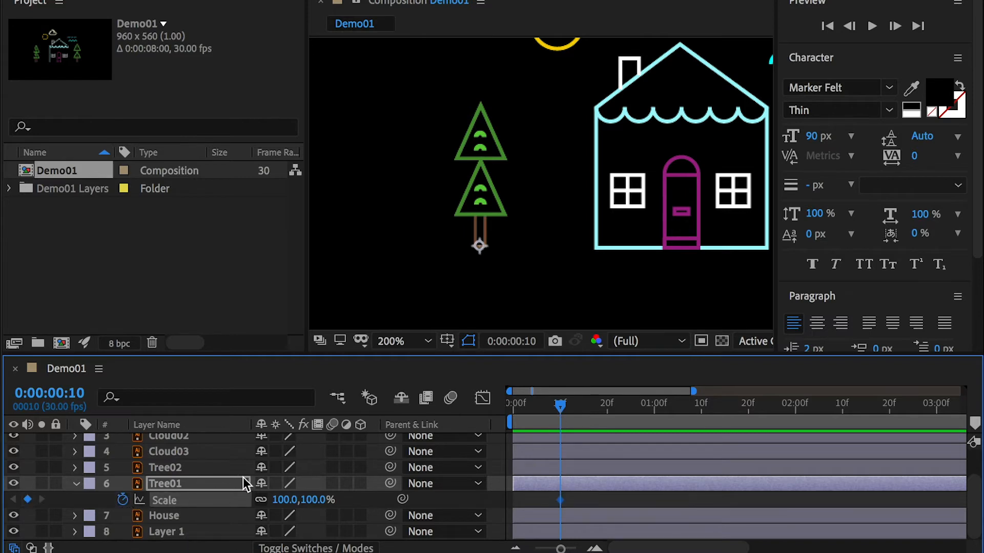
pyautogui.click(314, 500)
pyautogui.write('0')
pyautogui.press('Return')
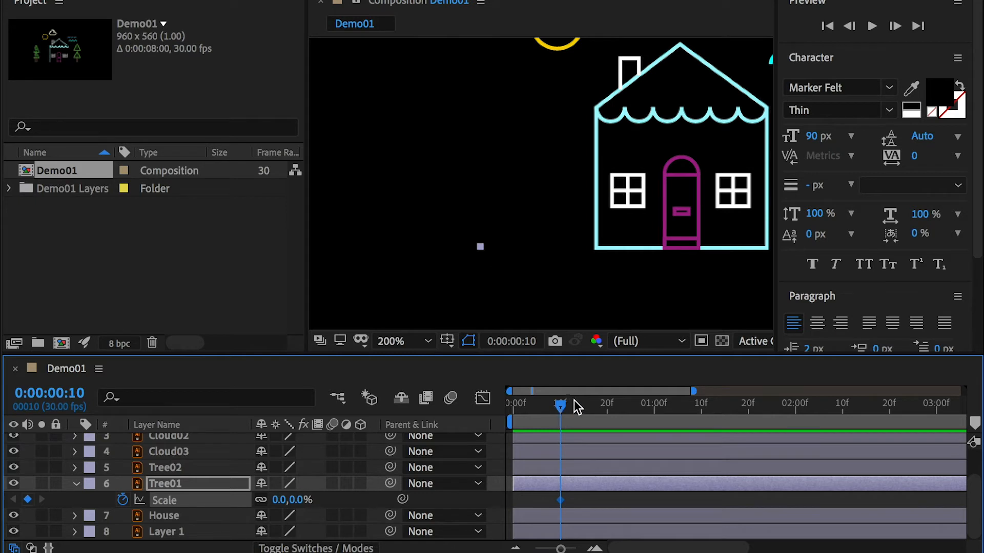
# Step: Add a second Scale keyframe for Tree01 at 0:00:01:00 with a value of 100%
pyautogui.moveTo(578, 407); pyautogui.dragTo(656, 417)
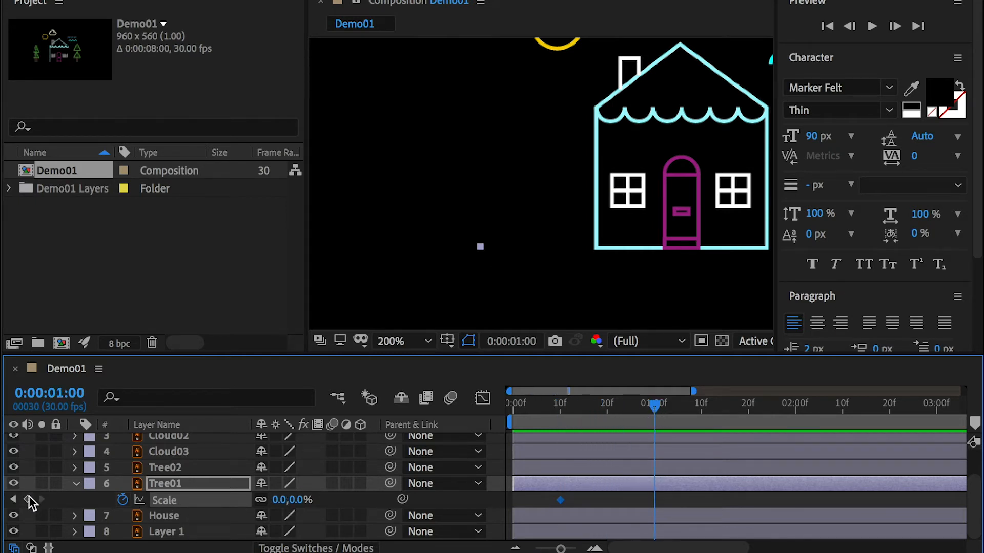
pyautogui.click(28, 500)
pyautogui.click(278, 500)
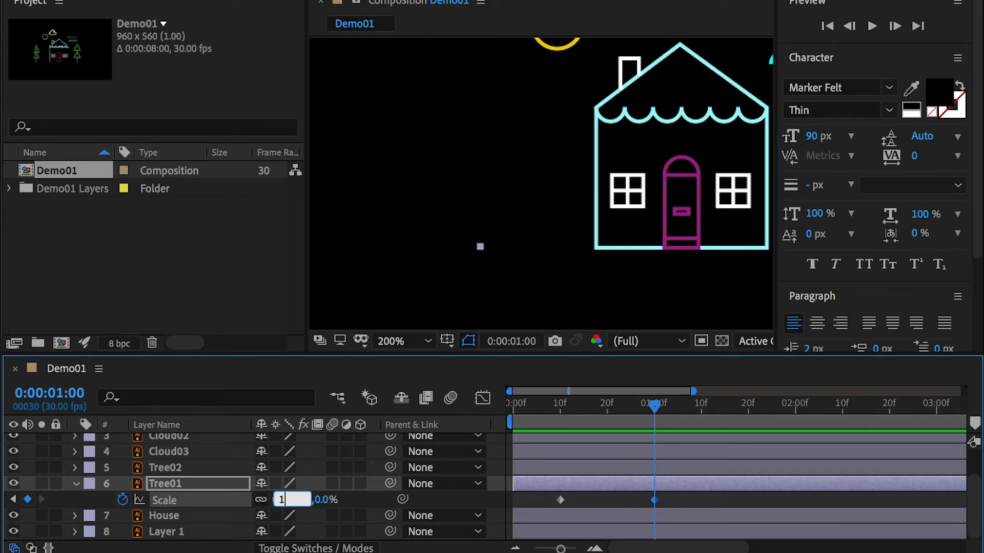
pyautogui.press('Return')
# Step: Preview Tree01's scale animation from the start of the timeline
pyautogui.moveTo(704, 415); pyautogui.dragTo(484, 417)
pyautogui.click(699, 500)
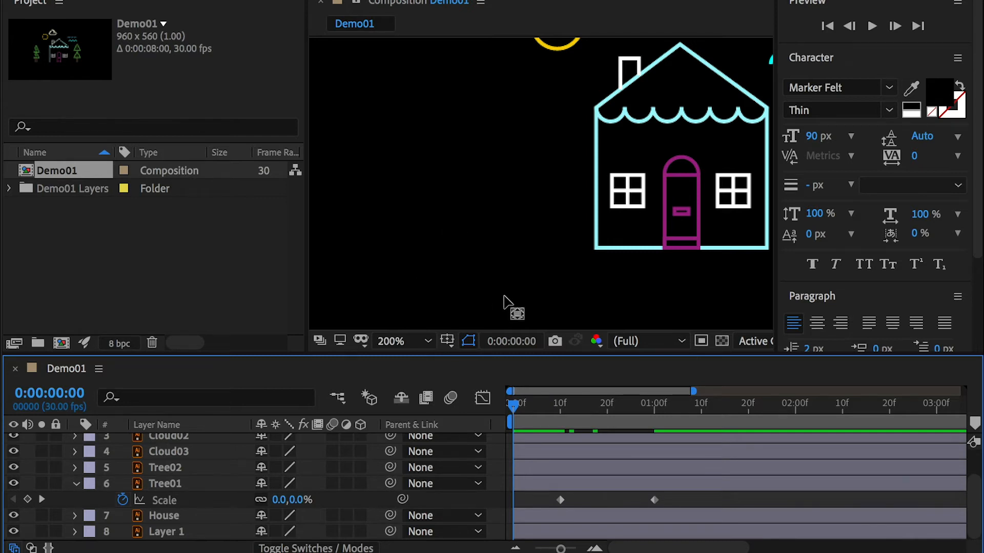
pyautogui.press('space')
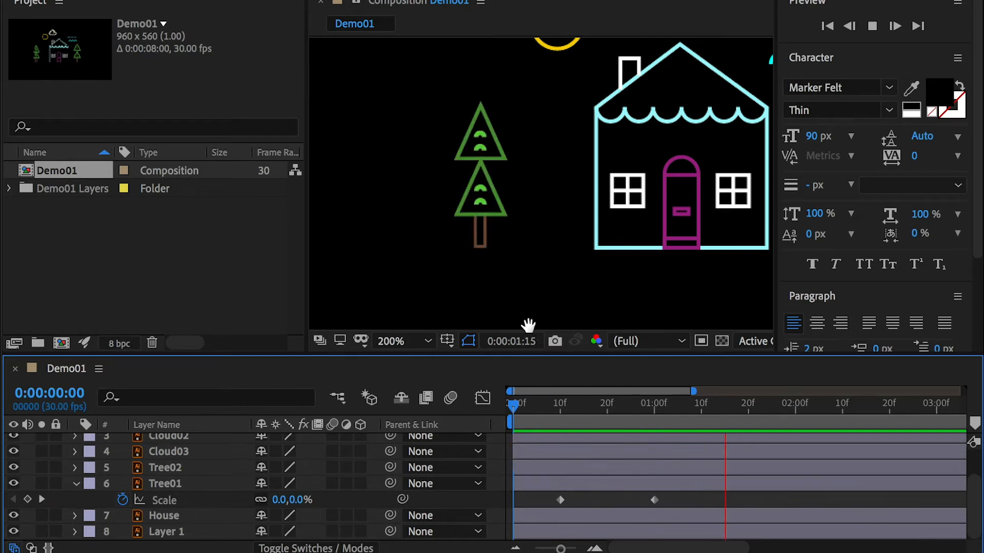
pyautogui.press('space')
pyautogui.press('Home')
pyautogui.press('space')
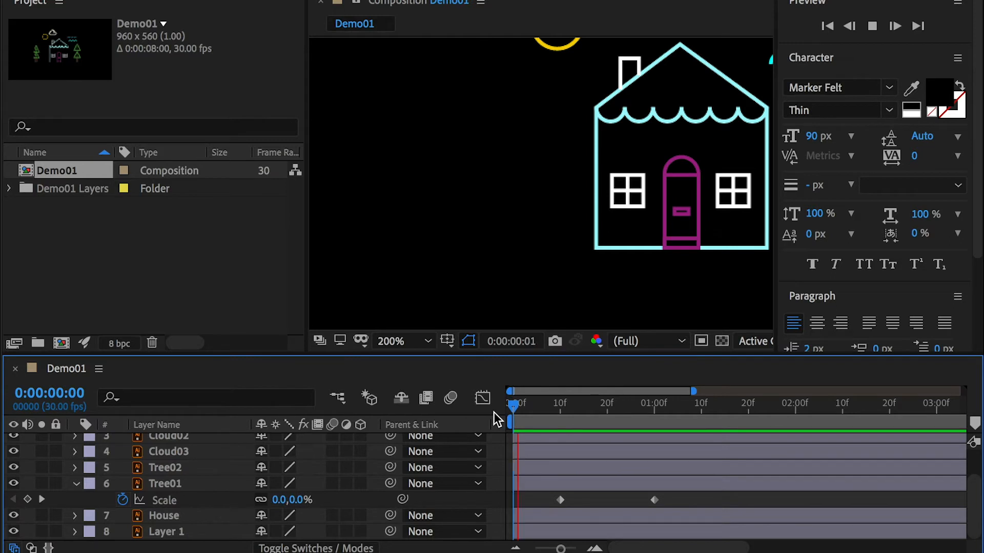
# Step: Remove all of Tree01's Scale keyframes with the current time at 0:00:01:00
pyautogui.moveTo(647, 405); pyautogui.dragTo(655, 404)
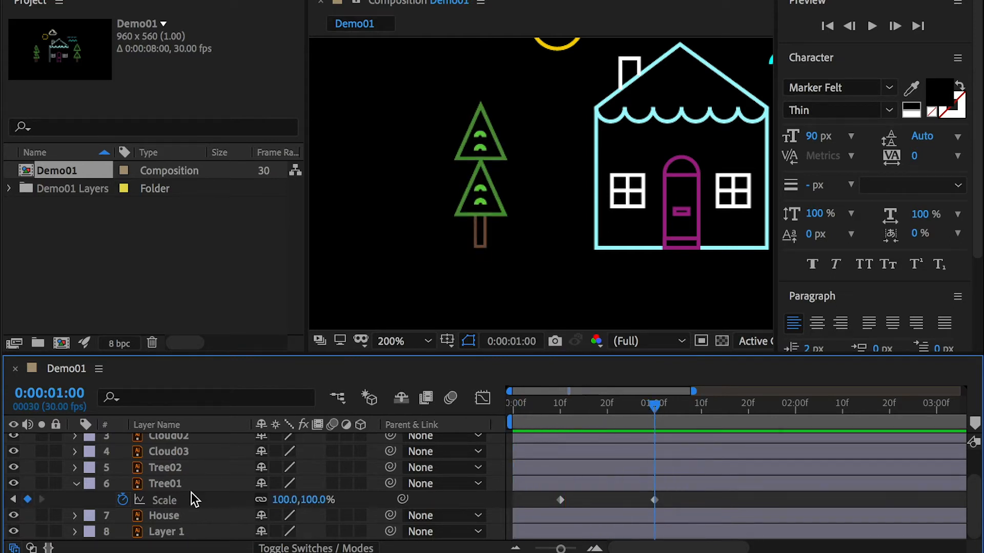
pyautogui.click(123, 500)
# Step: Unlink Tree01's Scale proportions and keyframe the Scale at 0:00:00:10 with the width at 100% and the height at 0%
pyautogui.moveTo(589, 404); pyautogui.dragTo(515, 423)
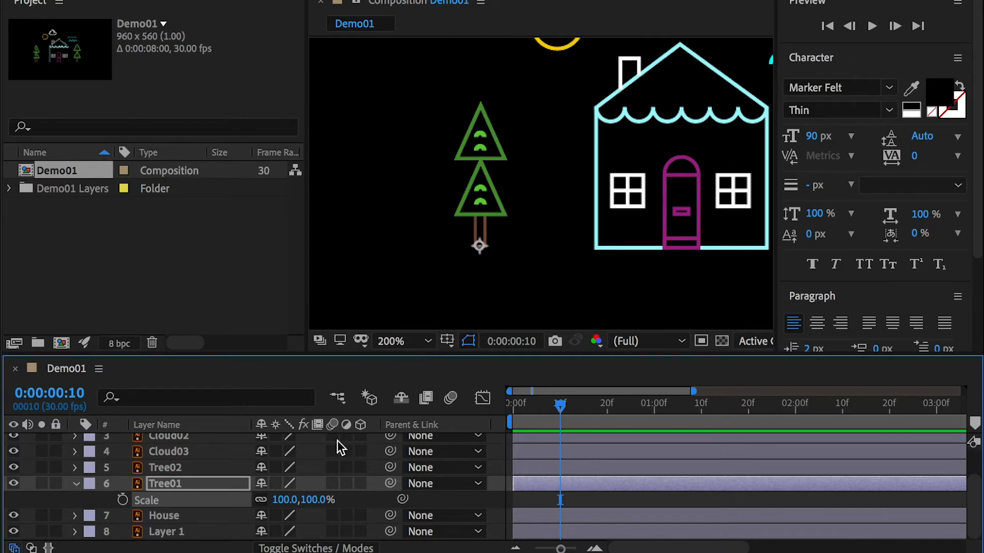
pyautogui.click(261, 500)
pyautogui.moveTo(555, 410); pyautogui.dragTo(552, 409)
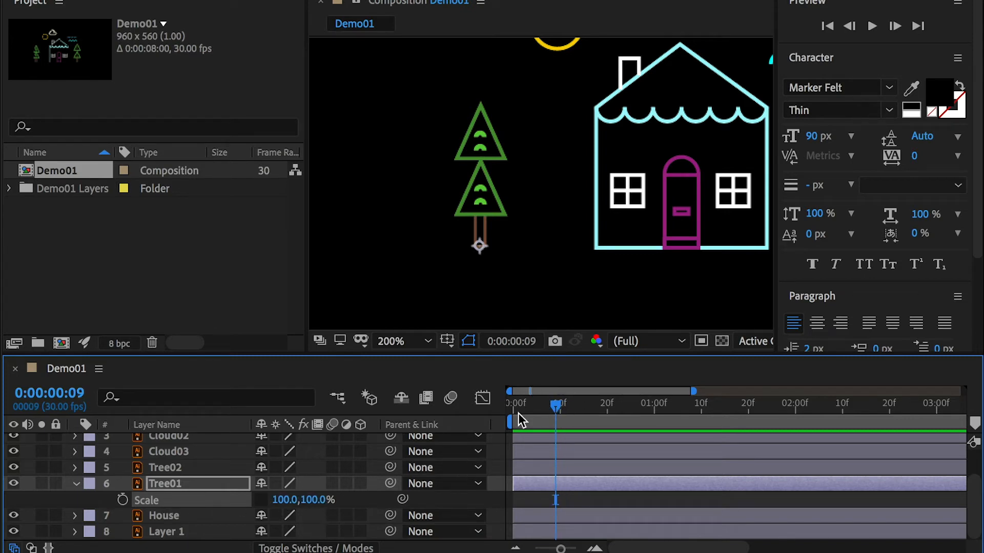
pyautogui.click(562, 410)
pyautogui.click(123, 501)
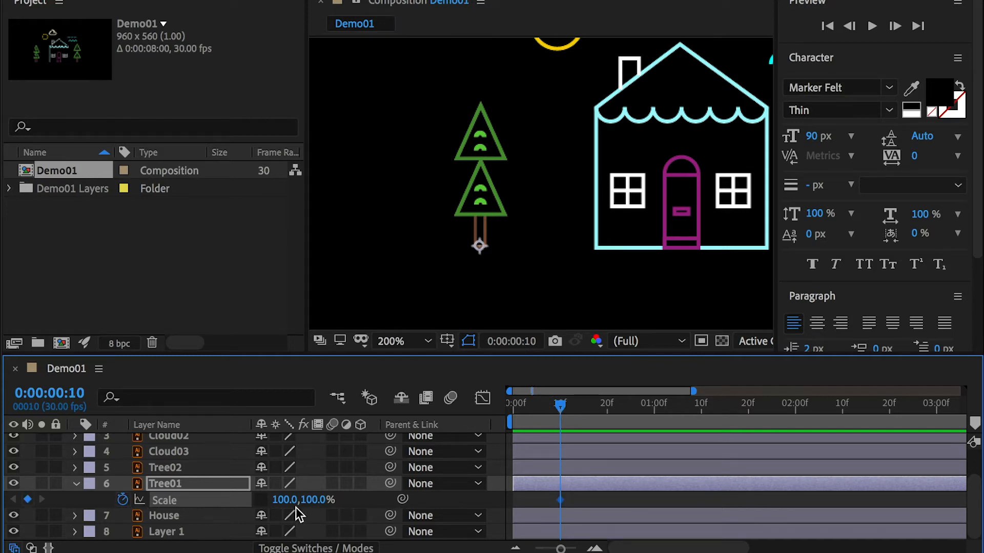
pyautogui.moveTo(311, 505); pyautogui.dragTo(297, 508)
pyautogui.click(311, 503)
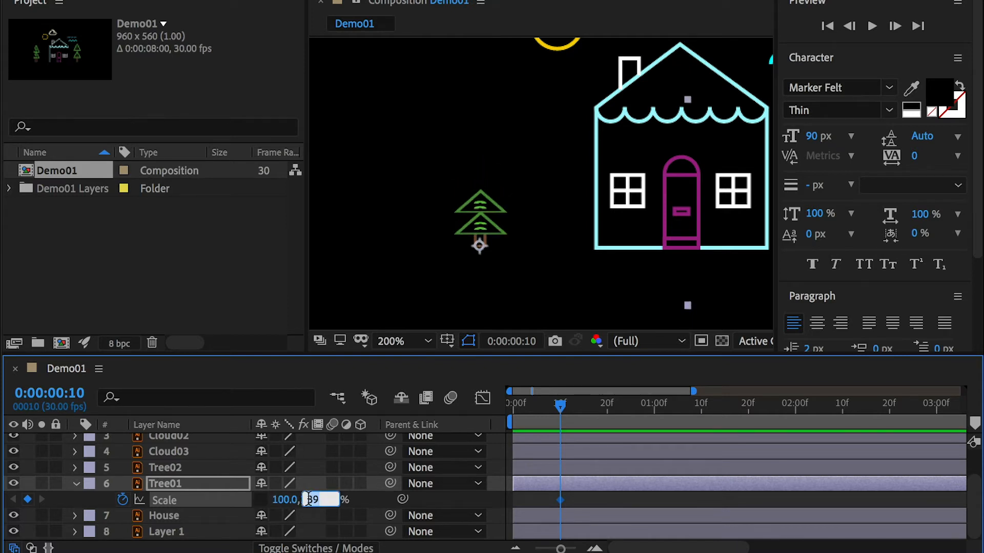
pyautogui.press('BackSpace')
pyautogui.write('0')
pyautogui.press('Return')
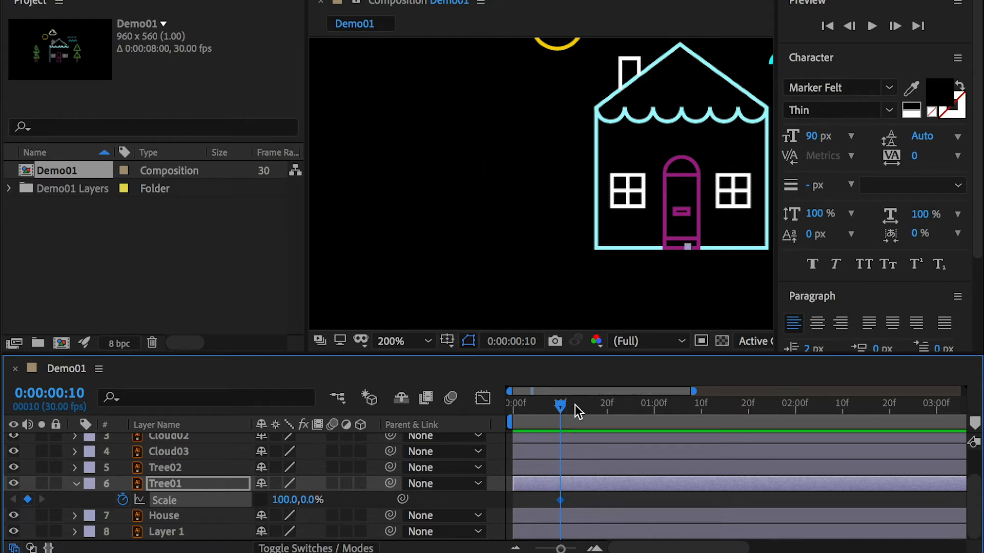
# Step: Add a Scale keyframe for Tree01 at 0:00:01:00 with the height at 100%
pyautogui.moveTo(653, 418); pyautogui.dragTo(654, 420)
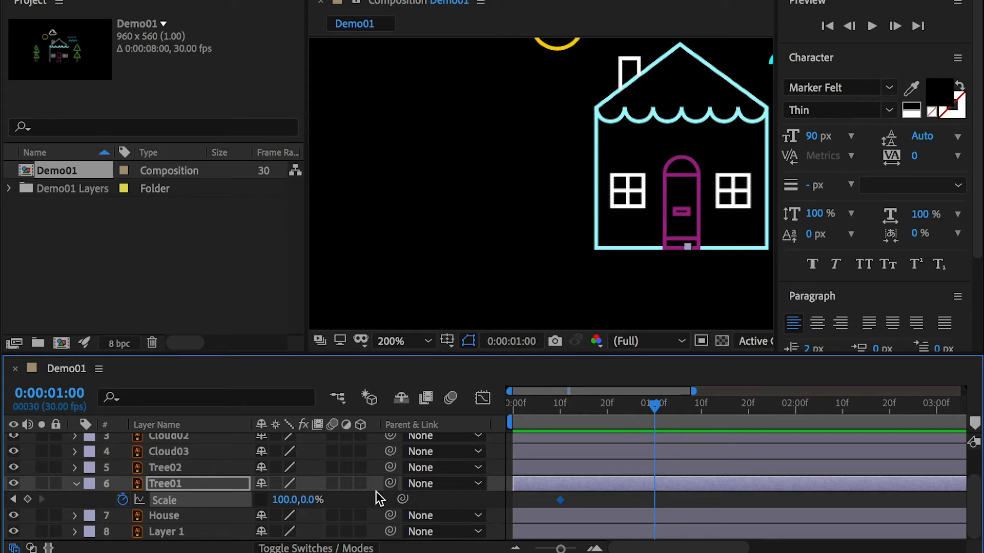
pyautogui.click(309, 500)
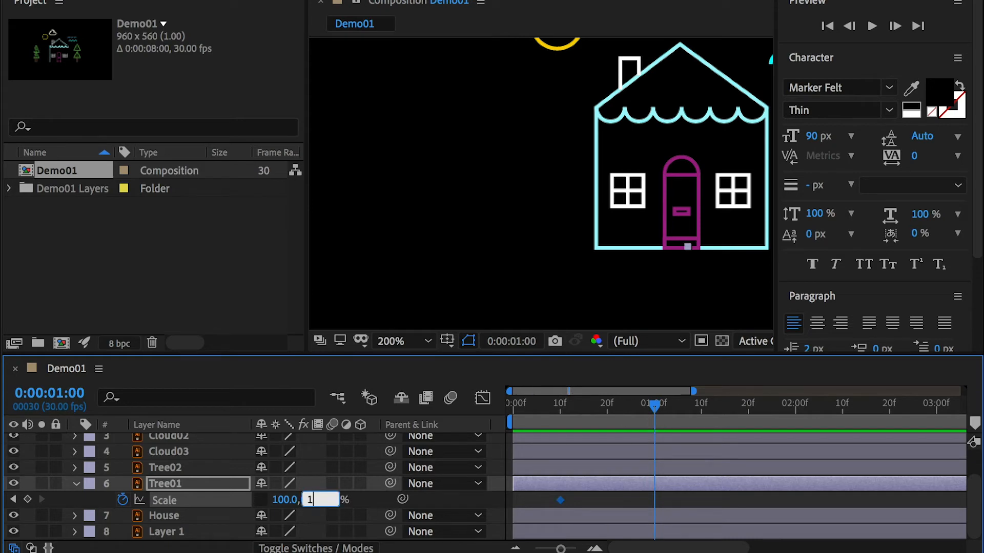
pyautogui.write('10')
pyautogui.press('Return')
# Step: Preview Tree01's vertical growth starting before its first Scale keyframe
pyautogui.click(549, 410)
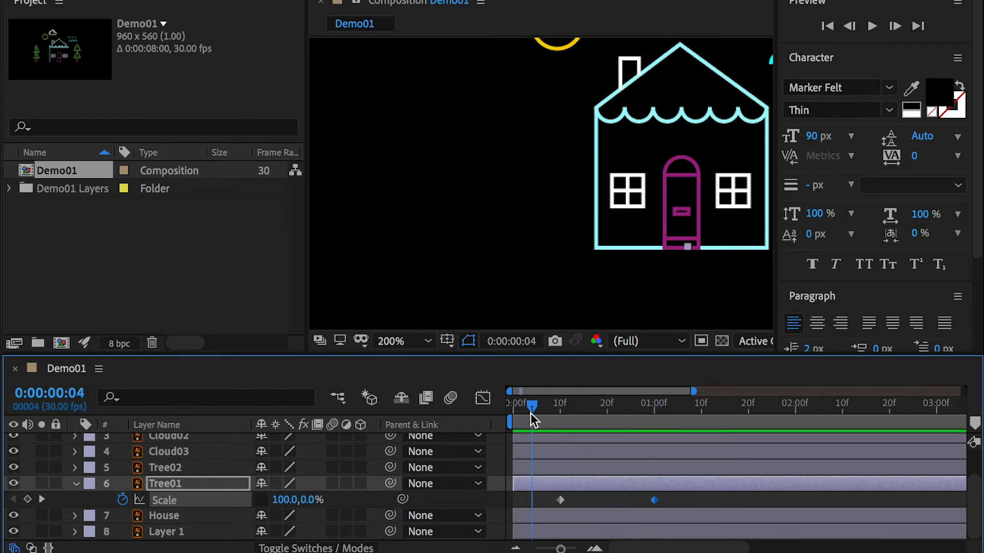
pyautogui.press('space')
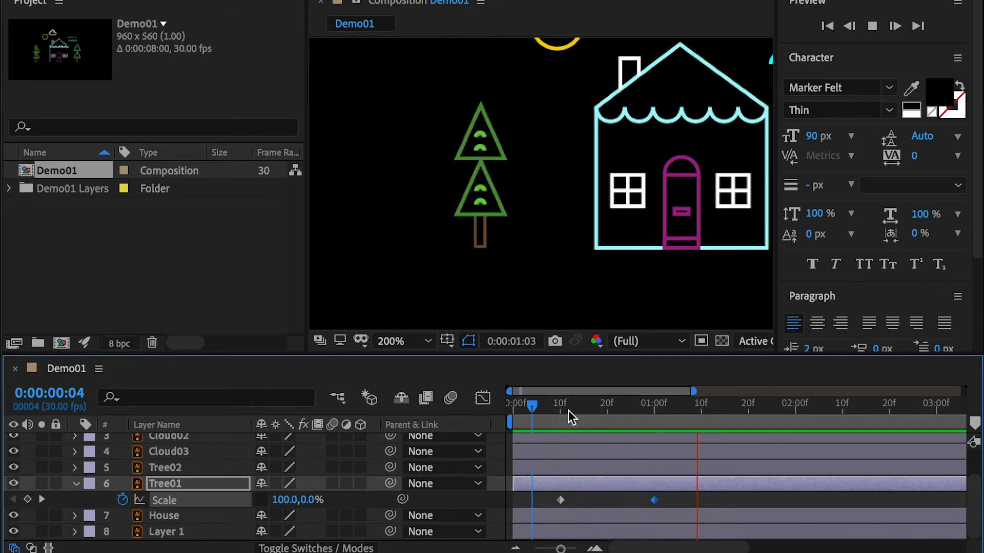
pyautogui.click(555, 410)
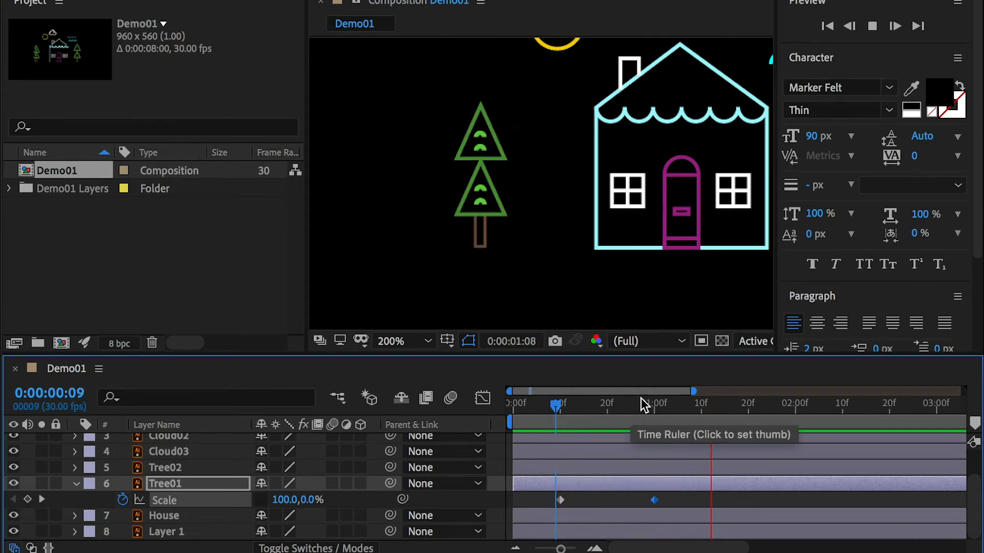
pyautogui.click(546, 407)
pyautogui.press('space')
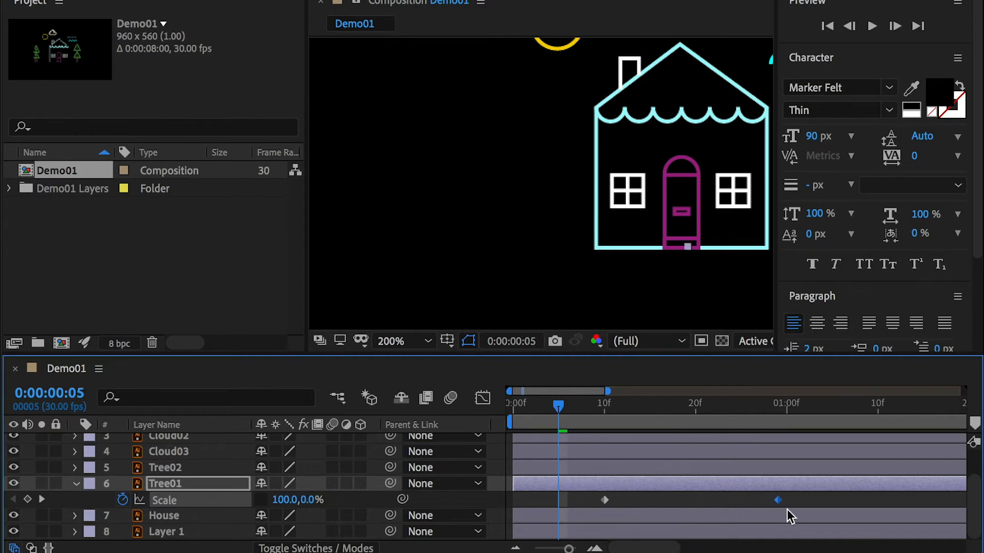
# Step: Shorten Tree01's growth by moving its second Scale keyframe to 0:00:00:17, and preview the faster animation
pyautogui.moveTo(786, 508)
pyautogui.mouseDown()
pyautogui.moveTo(795, 505)
pyautogui.moveTo(640, 502)
pyautogui.moveTo(671, 502)
pyautogui.mouseUp()
pyautogui.press('space')
pyautogui.press('space')
pyautogui.press('space')
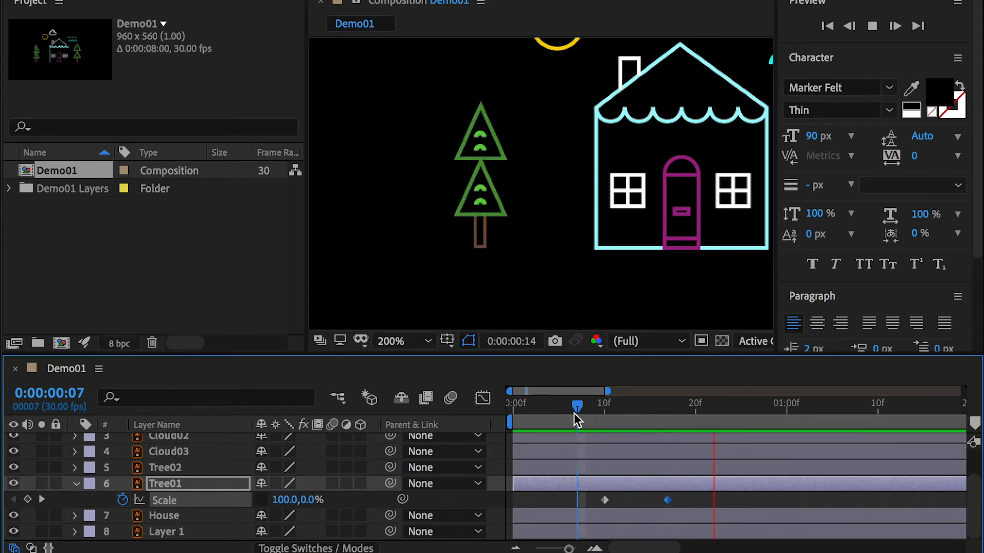
pyautogui.press('space')
pyautogui.press('space')
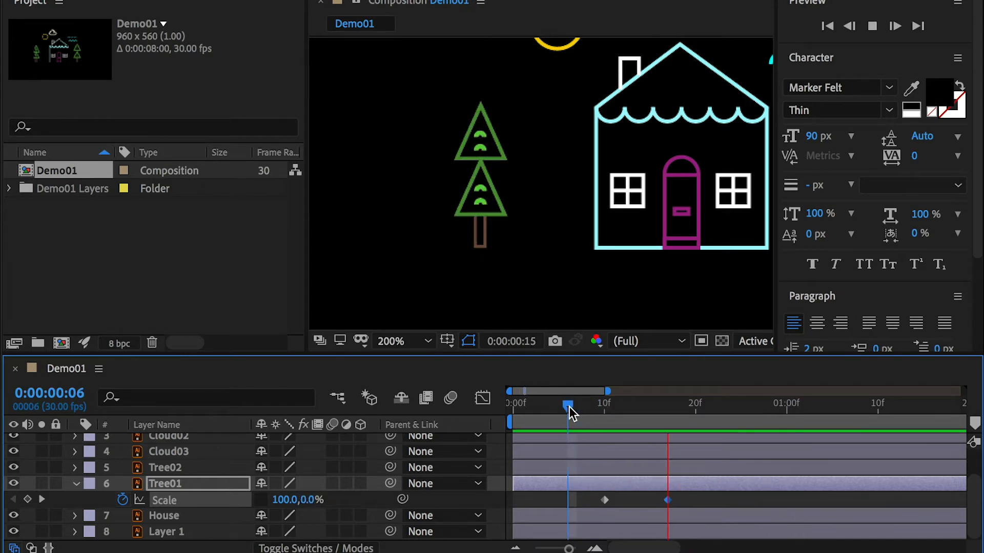
pyautogui.press('space')
# Step: Set the height of Tree01's Scale keyframe at 0:00:00:17 to 120%
pyautogui.press('j')
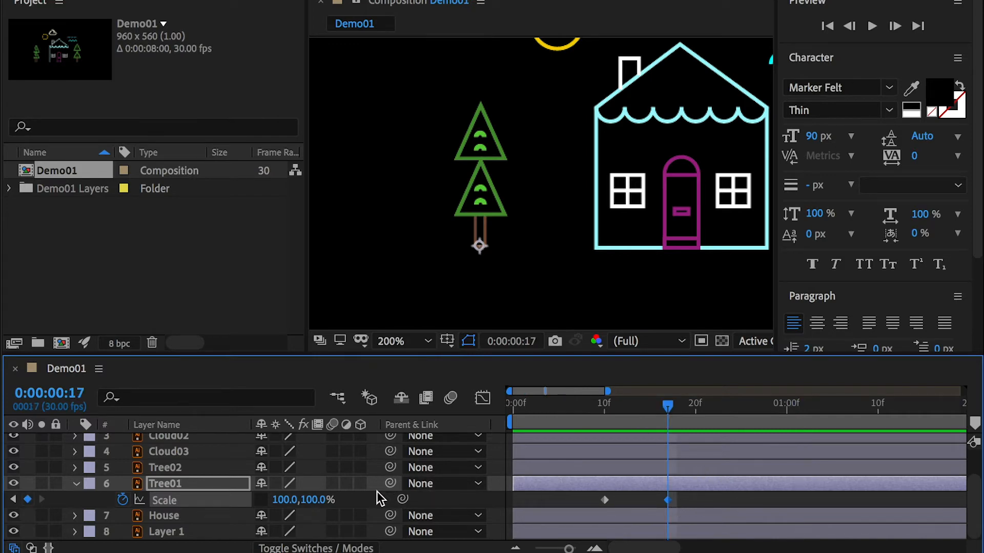
pyautogui.click(317, 506)
pyautogui.write('120')
pyautogui.press('Return')
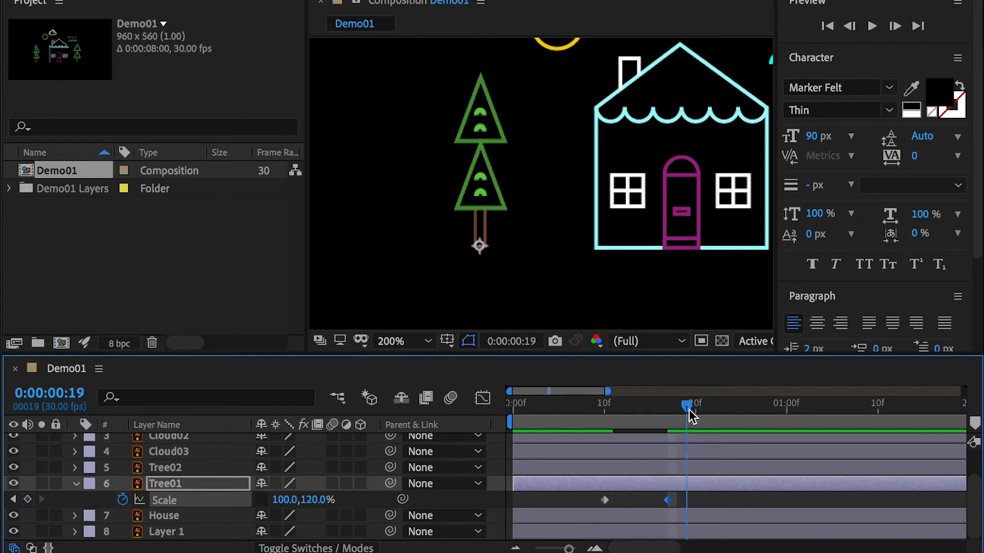
# Step: Add Tree01 Scale keyframes with the height at 90% at 0:00:00:21 and at 100% at 0:00:00:24
pyautogui.moveTo(689, 410); pyautogui.dragTo(706, 418)
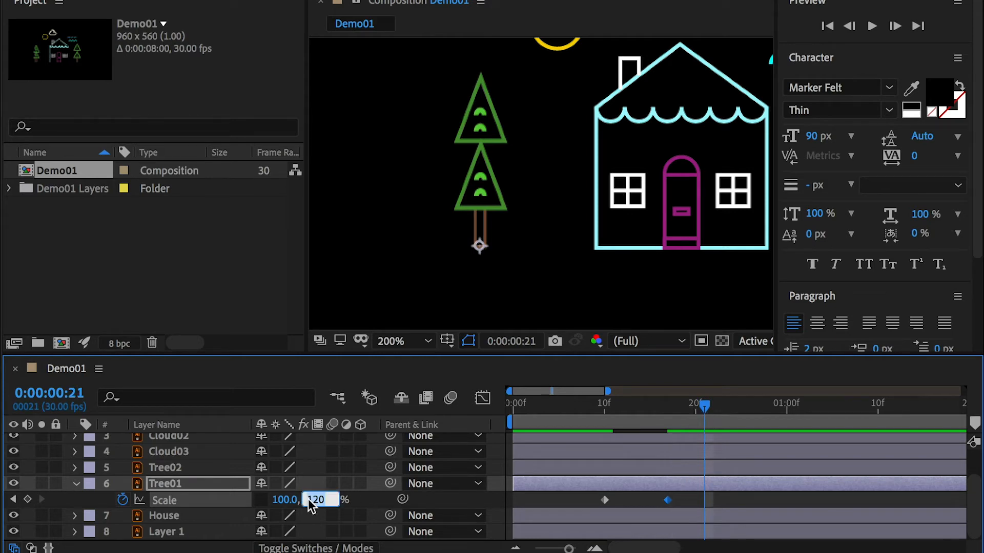
pyautogui.write('90')
pyautogui.press('Return')
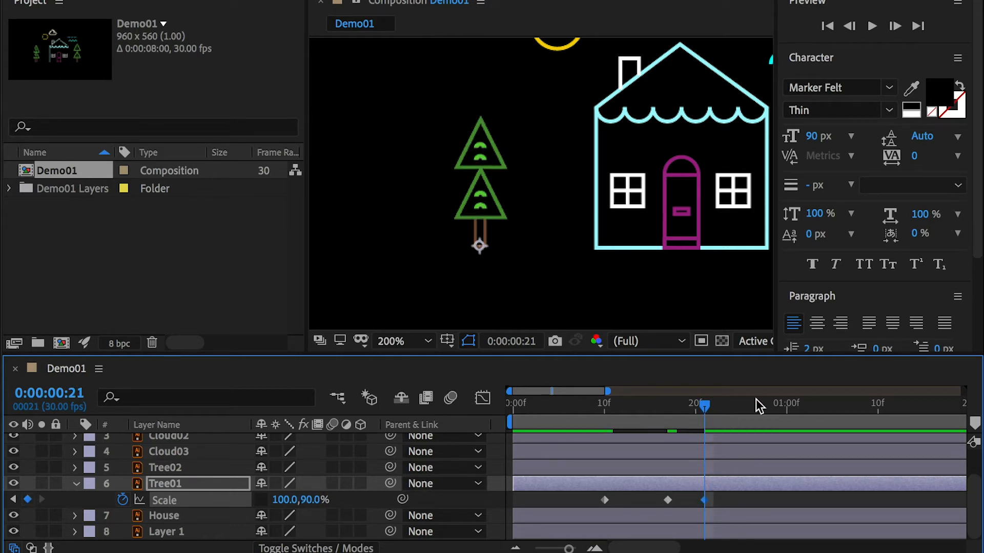
pyautogui.moveTo(714, 405); pyautogui.dragTo(734, 410)
pyautogui.click(314, 500)
pyautogui.write('1')
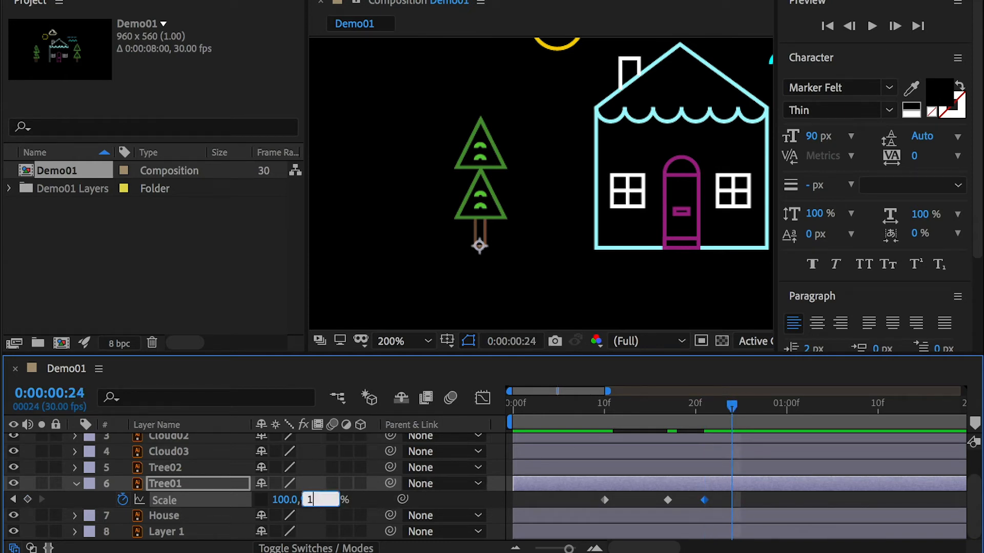
pyautogui.press('Return')
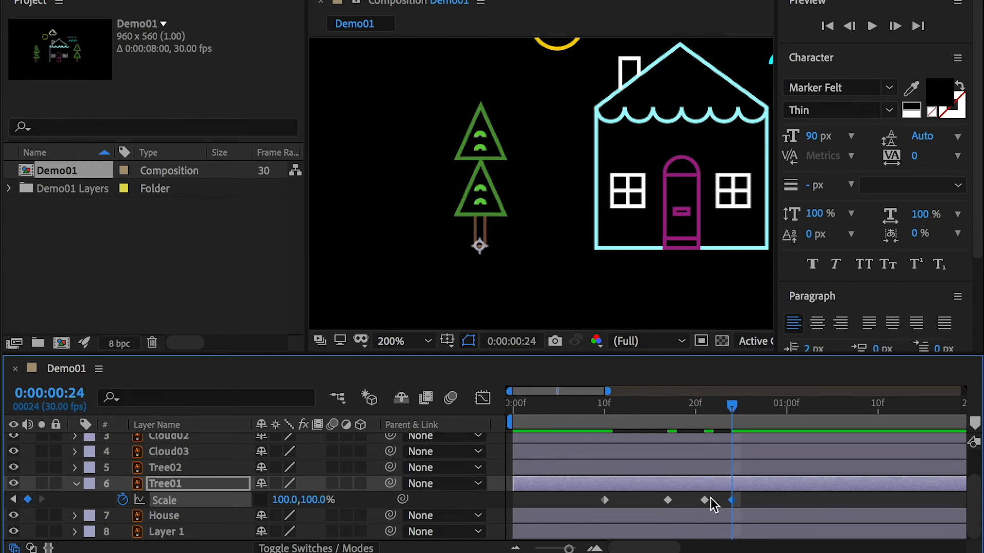
# Step: Preview Tree01's bouncing growth from near the start of the timeline
pyautogui.moveTo(549, 409); pyautogui.dragTo(525, 420)
pyautogui.press('space')
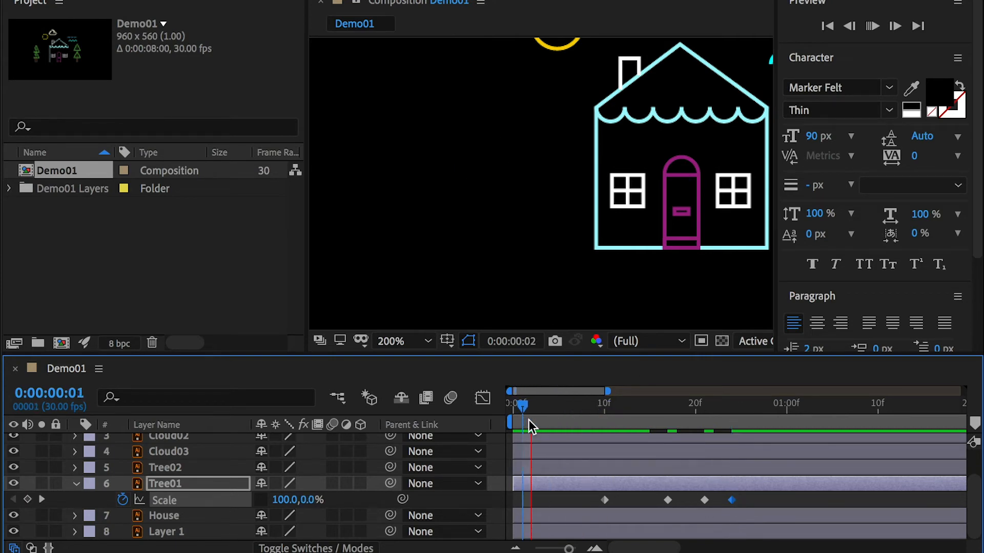
pyautogui.moveTo(579, 408); pyautogui.dragTo(530, 403)
pyautogui.press('space')
pyautogui.press('space')
pyautogui.press('space')
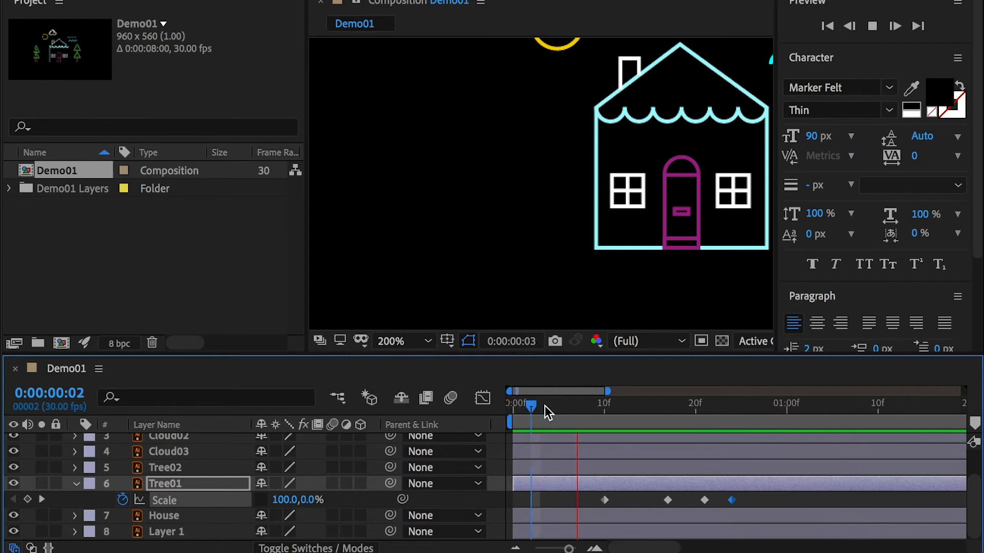
pyautogui.press('space')
pyautogui.moveTo(604, 407); pyautogui.dragTo(521, 407)
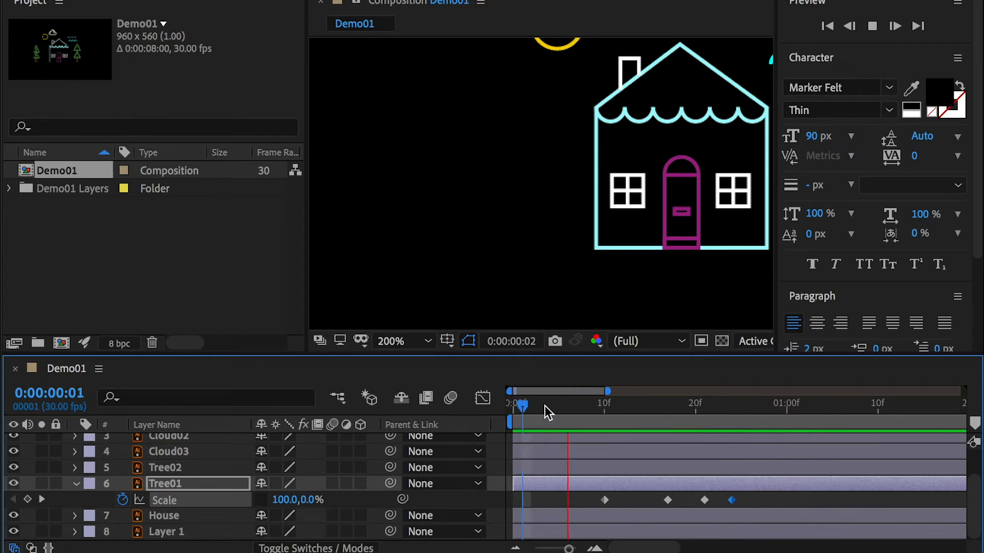
pyautogui.press('space')
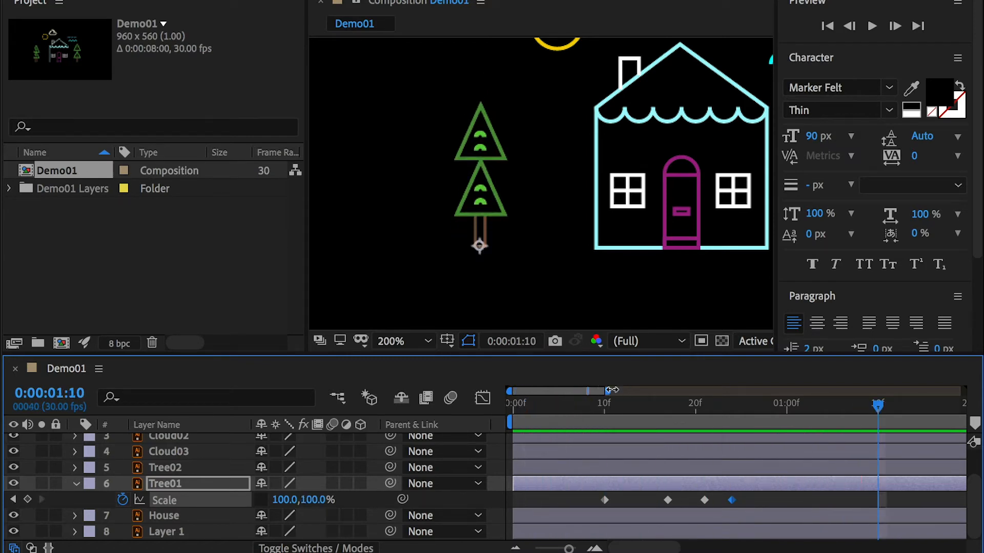
# Step: Look over the whole scene and play the reference movie Demo01_preview.mov from its beginning
pyautogui.moveTo(601, 226); pyautogui.dragTo(408, 250)
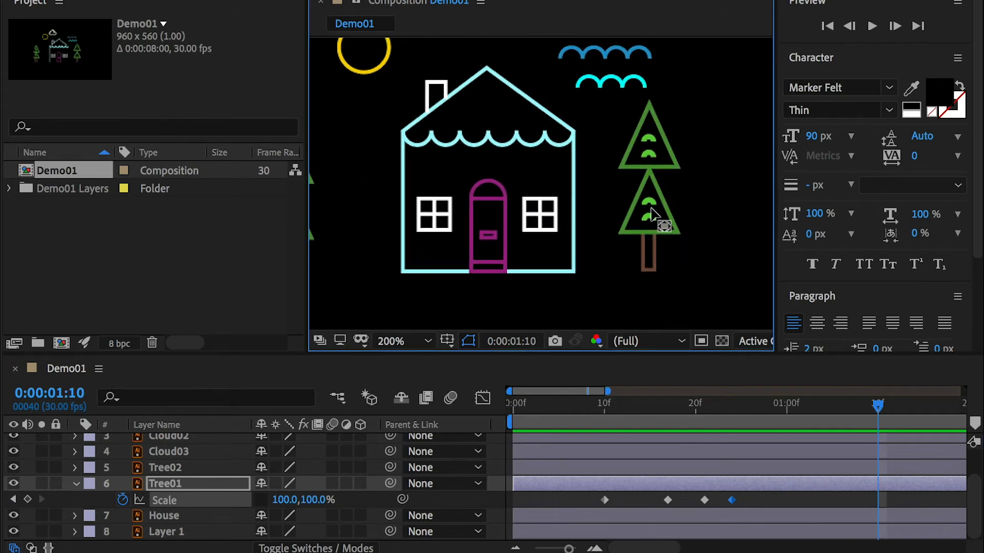
pyautogui.moveTo(507, 144); pyautogui.dragTo(585, 178)
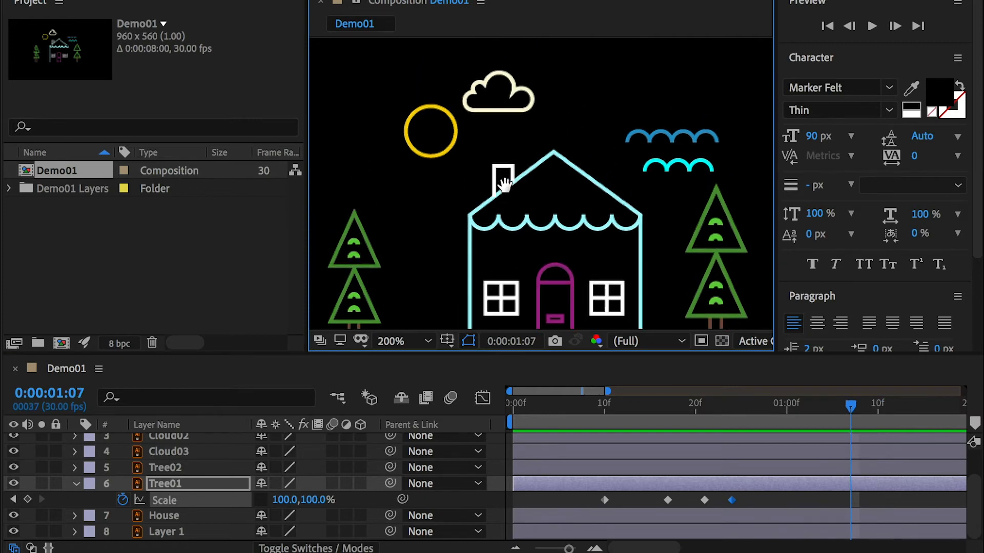
pyautogui.moveTo(505, 184); pyautogui.dragTo(505, 207)
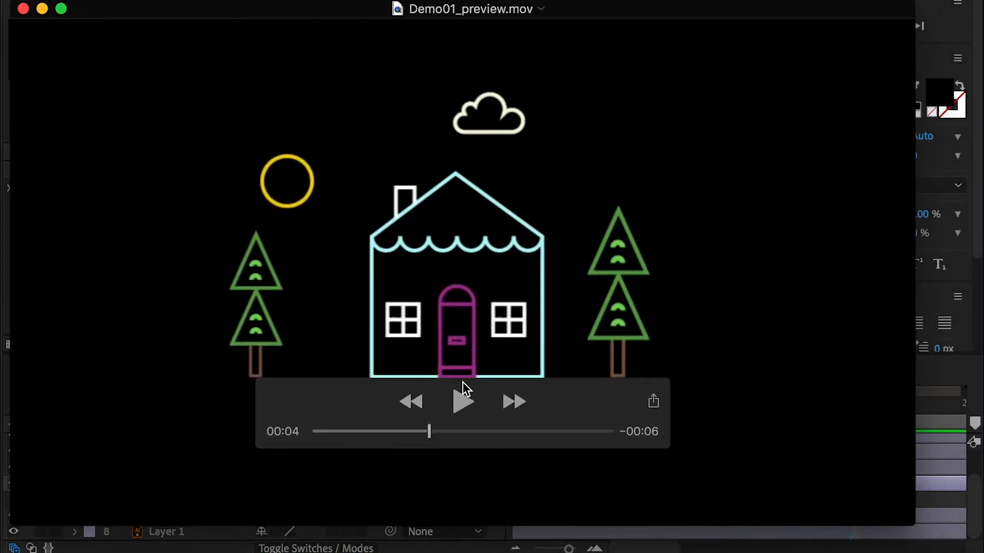
pyautogui.moveTo(419, 432); pyautogui.dragTo(314, 432)
pyautogui.click(462, 406)
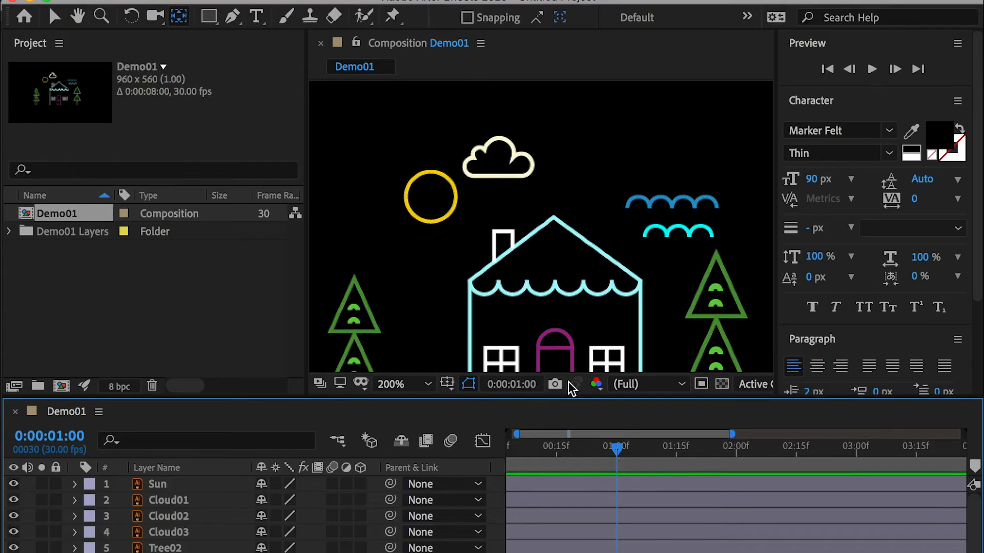
# Step: Center the Sun layer's anchor point on the sun and move the sun to the scene's lower left, at about 77, 400
pyautogui.click(159, 486)
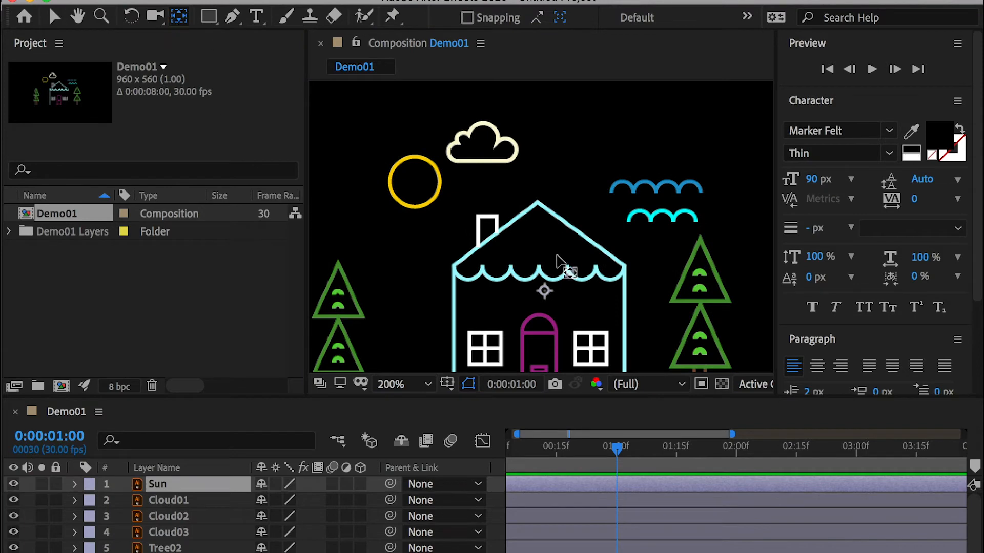
pyautogui.moveTo(545, 293); pyautogui.dragTo(414, 181)
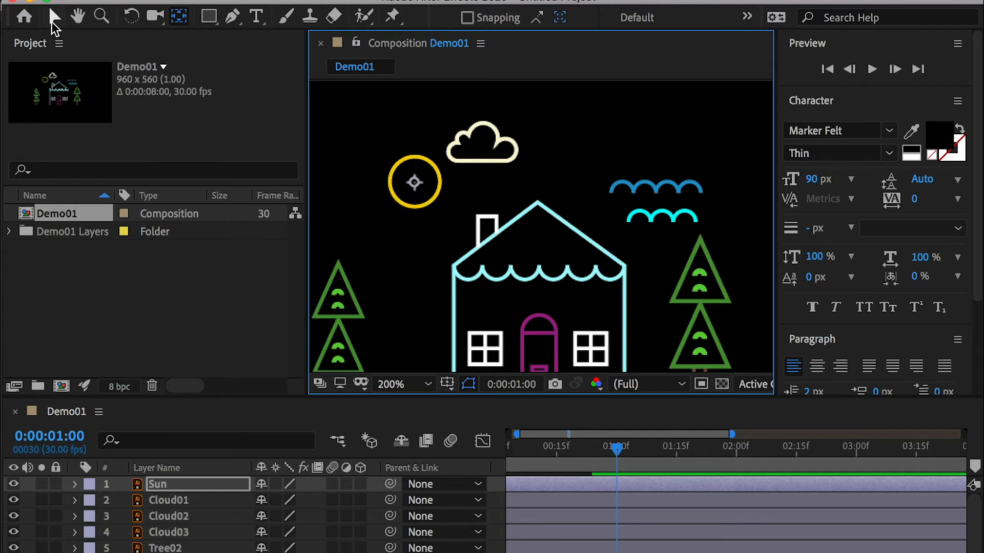
pyautogui.click(53, 19)
pyautogui.moveTo(382, 248); pyautogui.dragTo(613, 158)
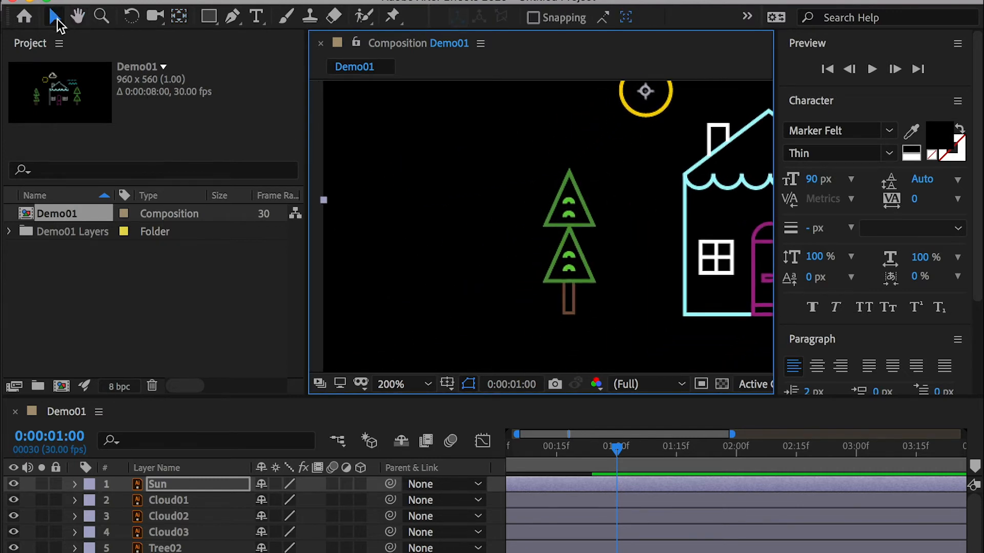
pyautogui.moveTo(635, 109); pyautogui.dragTo(408, 321)
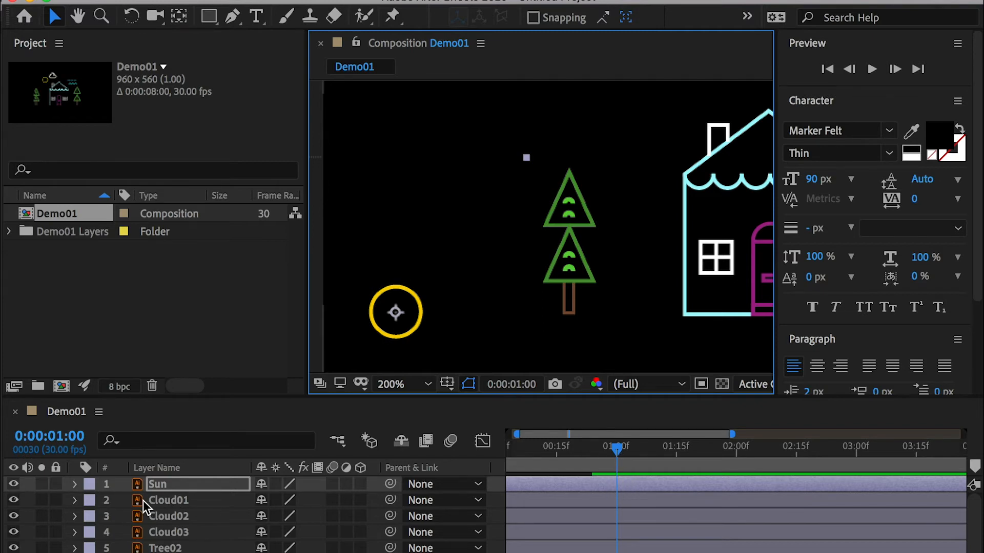
# Step: Show the Sun layer's Position property and set a keyframe for it at 0:00:01:00
pyautogui.click(75, 485)
pyautogui.press('p')
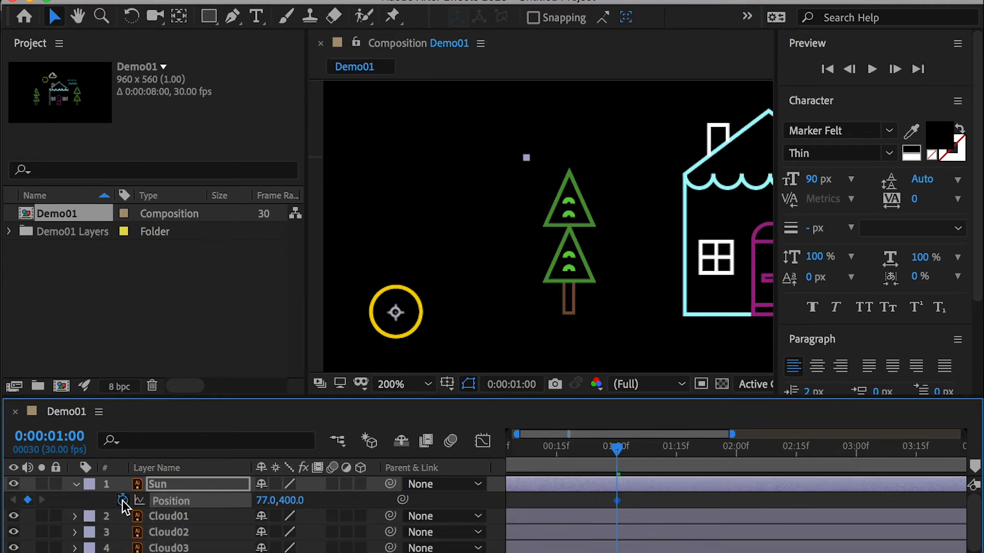
pyautogui.click(122, 501)
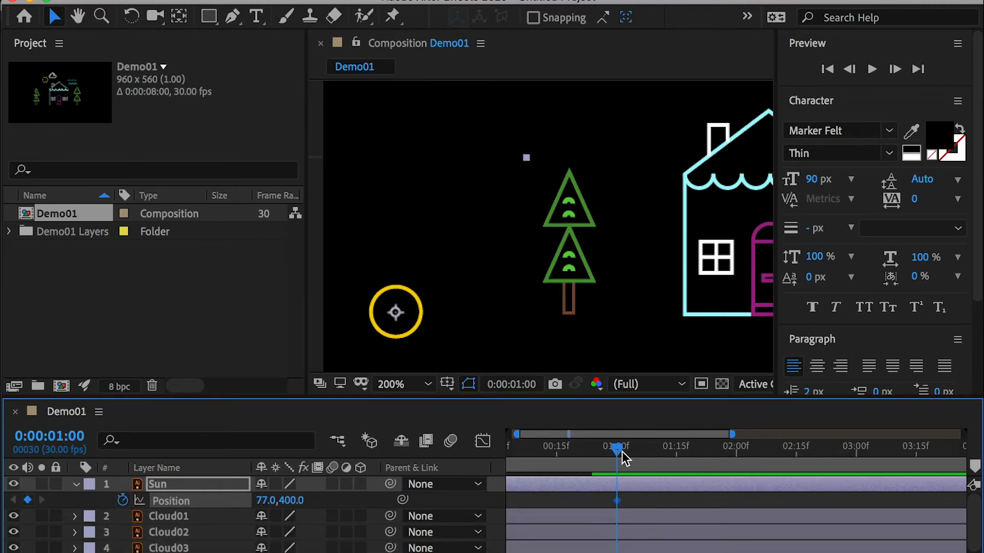
# Step: Keyframe the sun at 0:00:06:00 by moving it horizontally to the scene's lower right, at about 925, 400, and preview the motion
pyautogui.scroll(-4, 708, 264)
pyautogui.moveTo(708, 264); pyautogui.dragTo(602, 277)
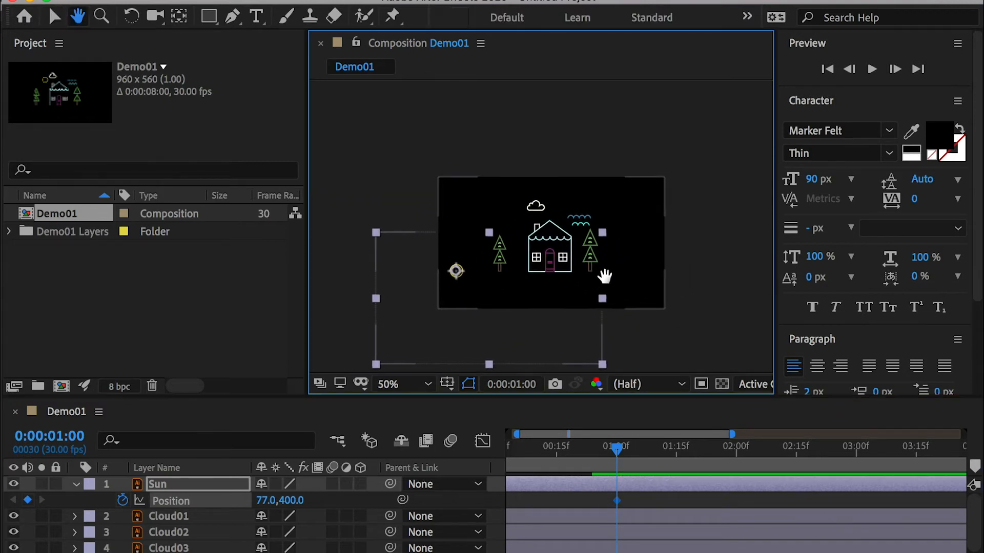
pyautogui.scroll(2, 602, 277)
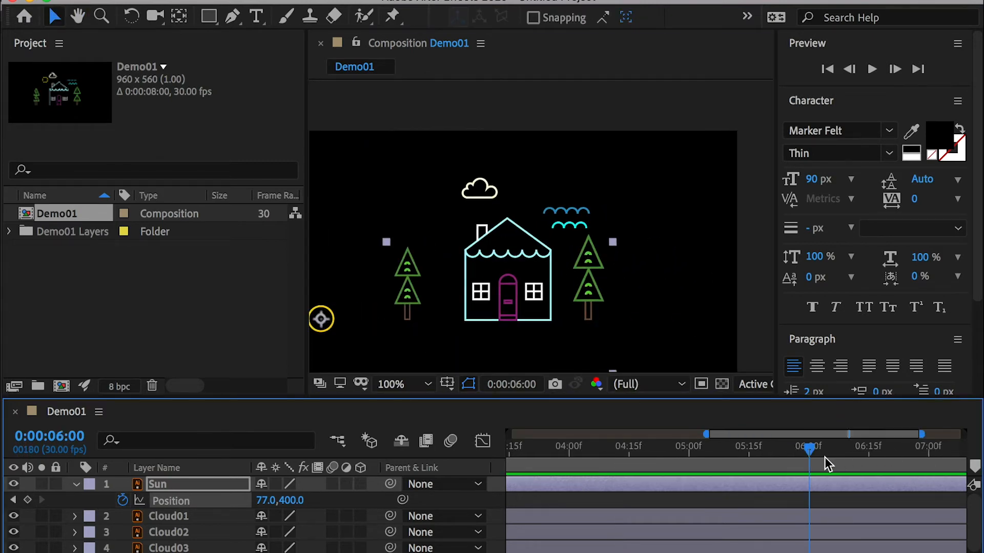
pyautogui.press('h')
pyautogui.moveTo(487, 311); pyautogui.dragTo(484, 306)
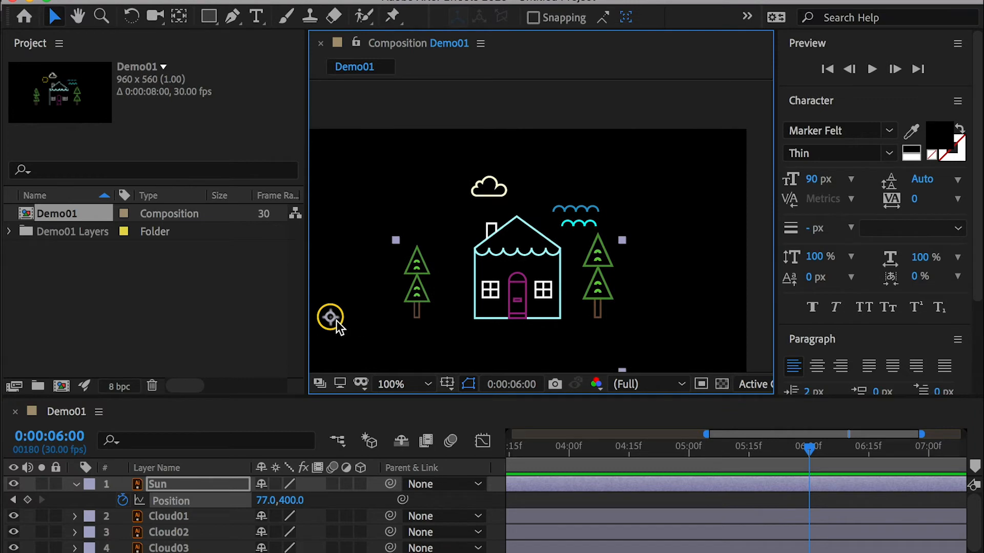
pyautogui.moveTo(336, 321); pyautogui.dragTo(741, 323)
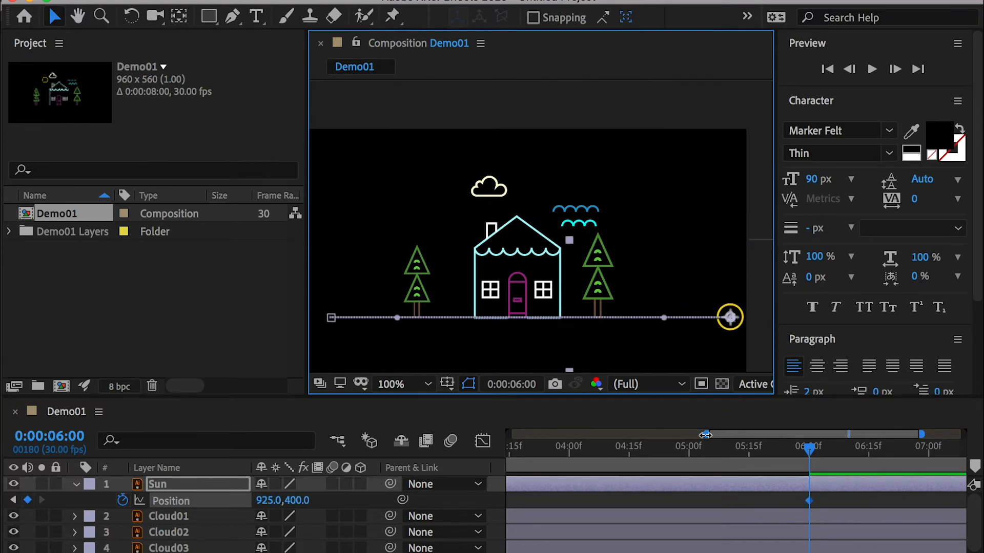
pyautogui.moveTo(705, 435); pyautogui.dragTo(557, 454)
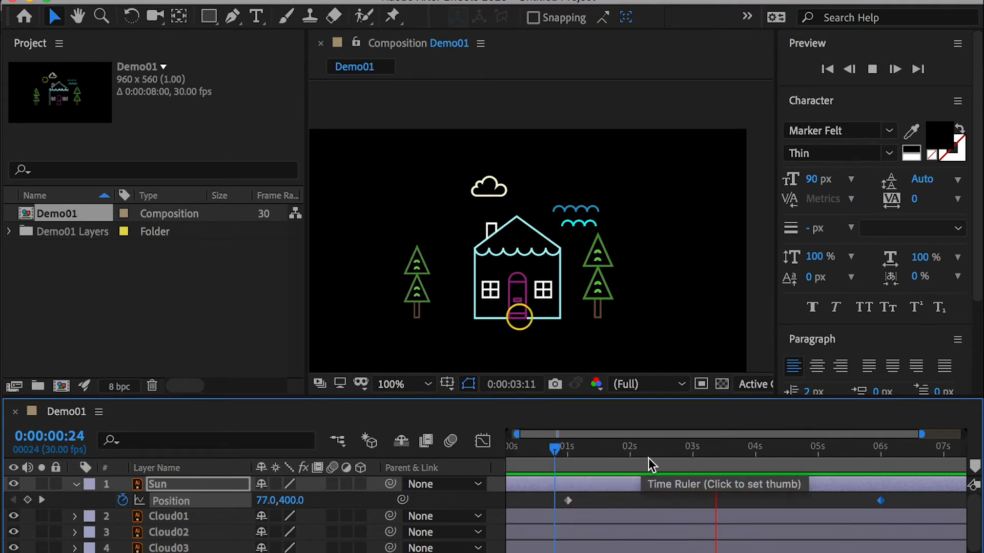
pyautogui.press('space')
# Step: Bend the sun's motion path into a symmetrical arc above the house using both Position keyframes' handles, and preview the movement
pyautogui.moveTo(902, 497); pyautogui.dragTo(545, 510)
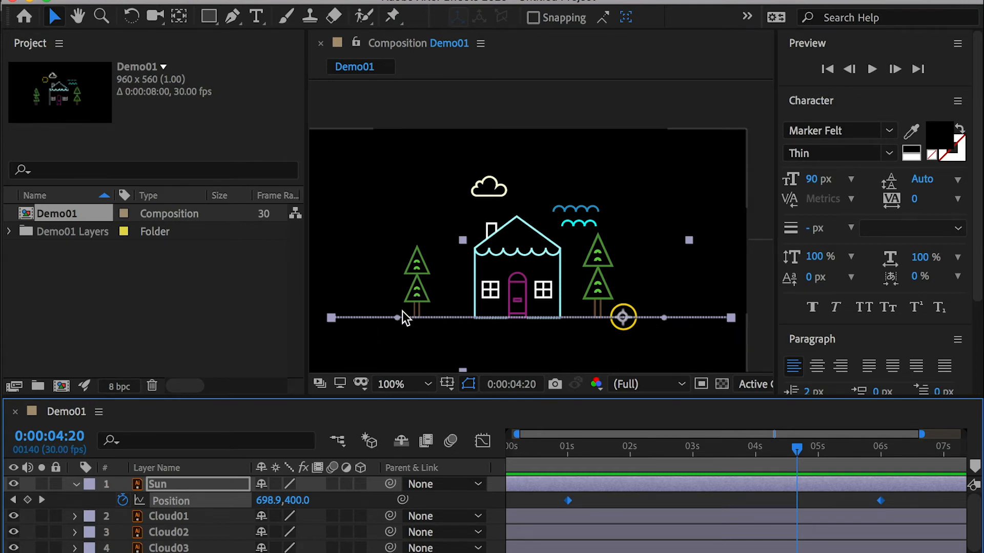
pyautogui.moveTo(397, 319); pyautogui.dragTo(391, 234)
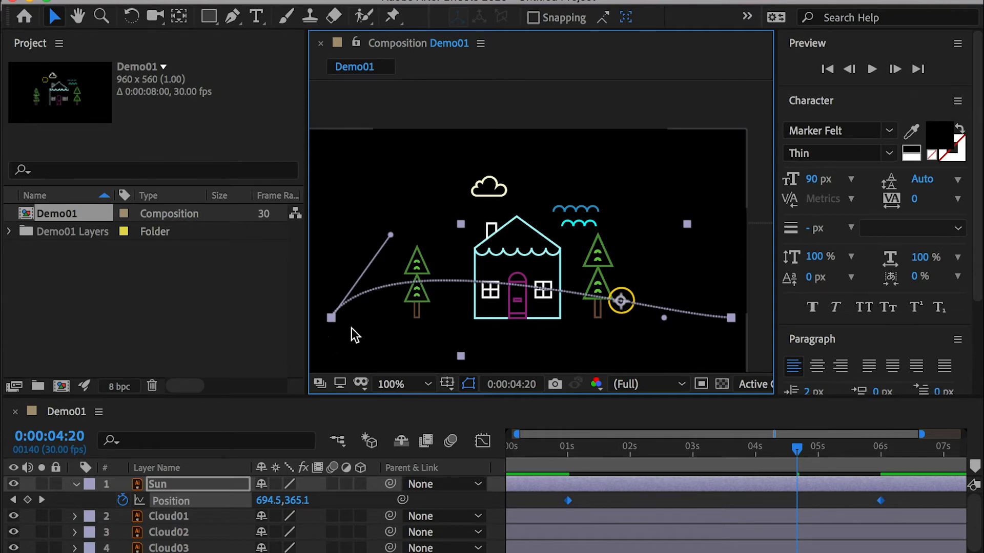
pyautogui.moveTo(664, 320); pyautogui.dragTo(670, 219)
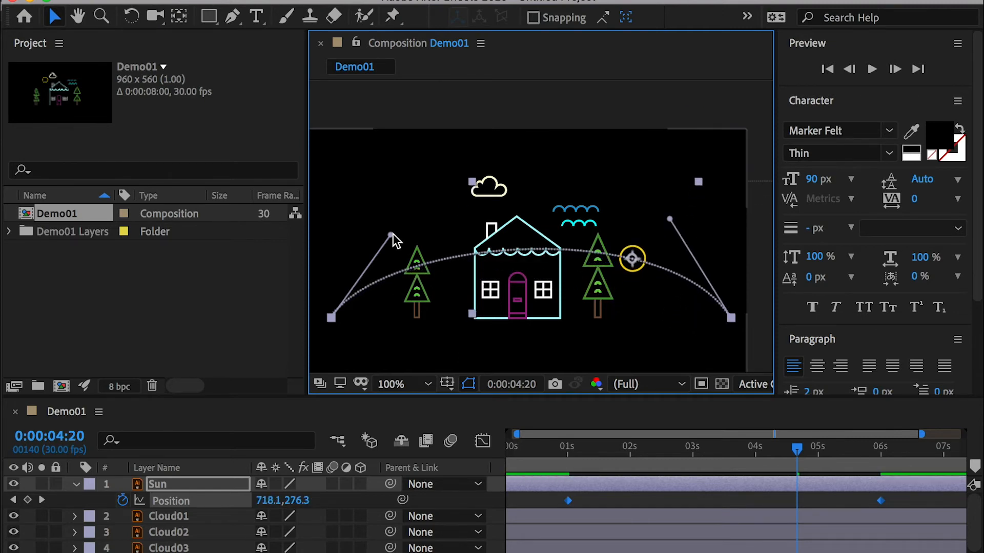
pyautogui.moveTo(391, 235); pyautogui.dragTo(423, 137)
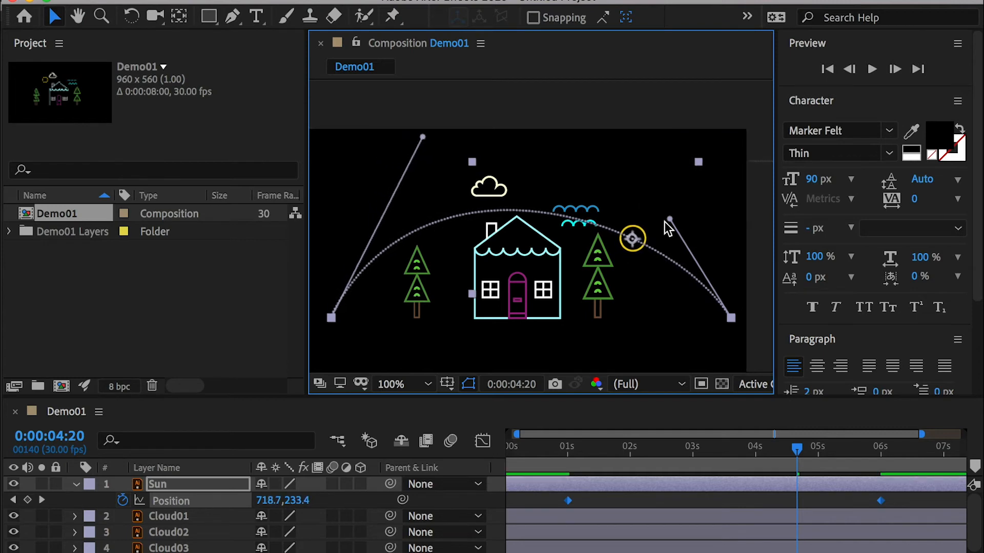
pyautogui.moveTo(669, 219); pyautogui.dragTo(635, 138)
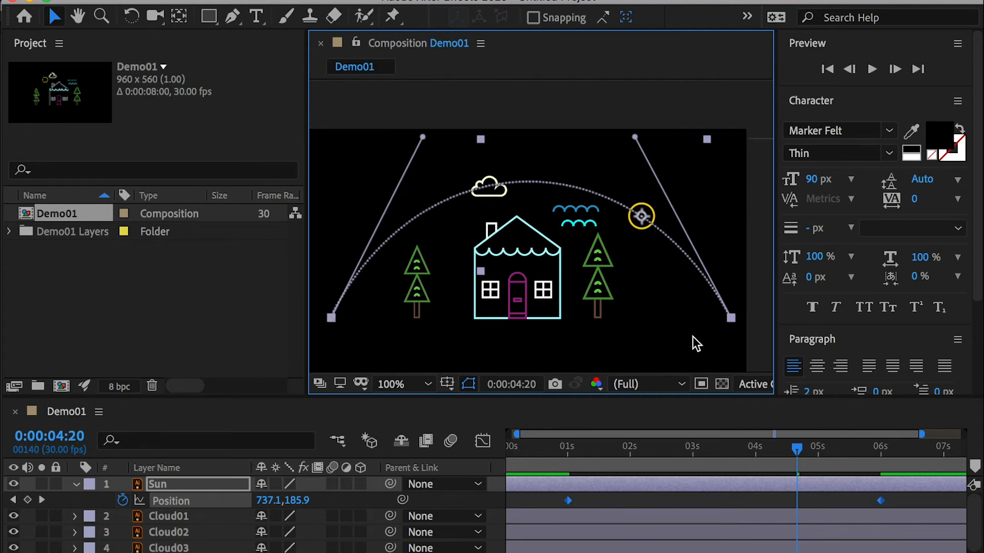
pyautogui.click(540, 450)
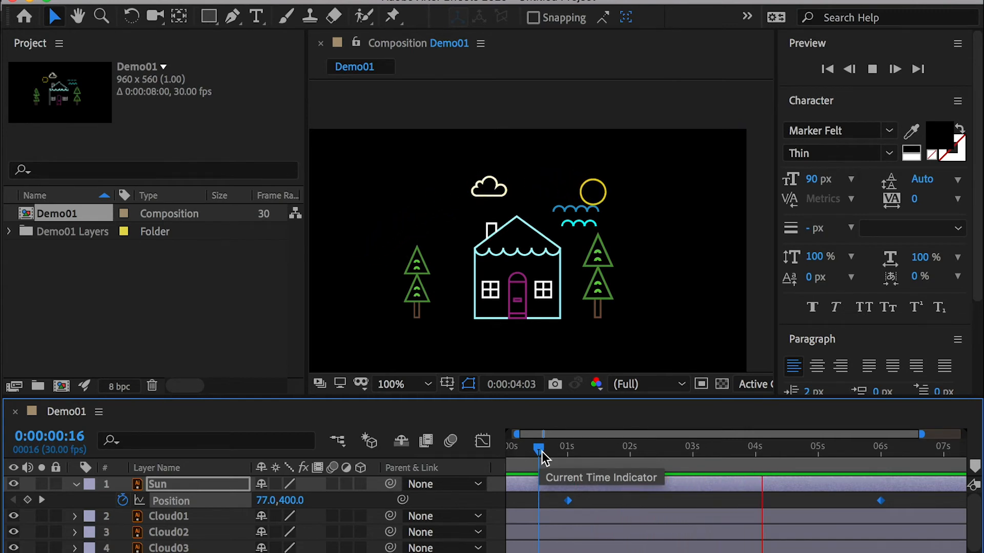
# Step: Show the Sun layer's Opacity property and keyframe it at 0% at 0:00:00:25
pyautogui.moveTo(590, 453); pyautogui.dragTo(556, 456)
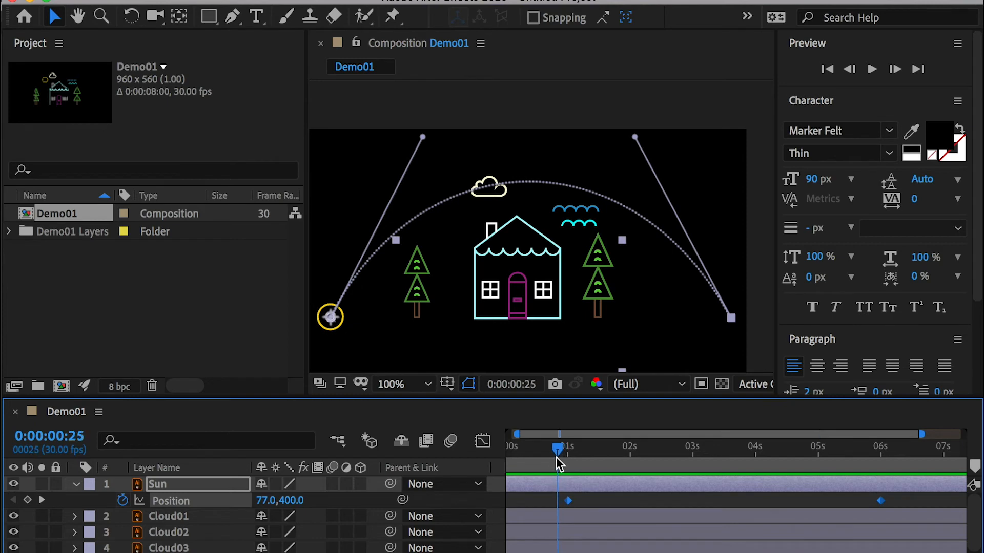
pyautogui.press('t')
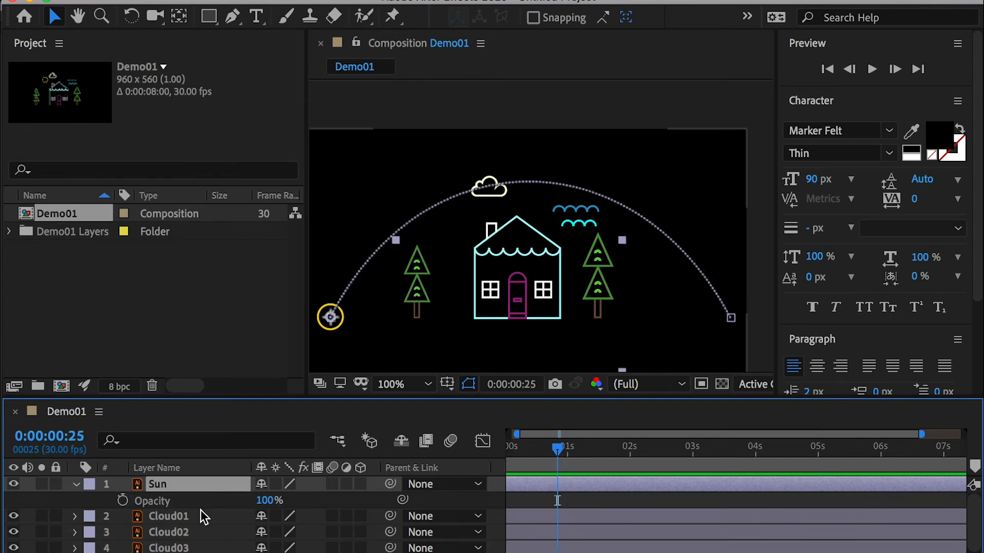
pyautogui.click(123, 501)
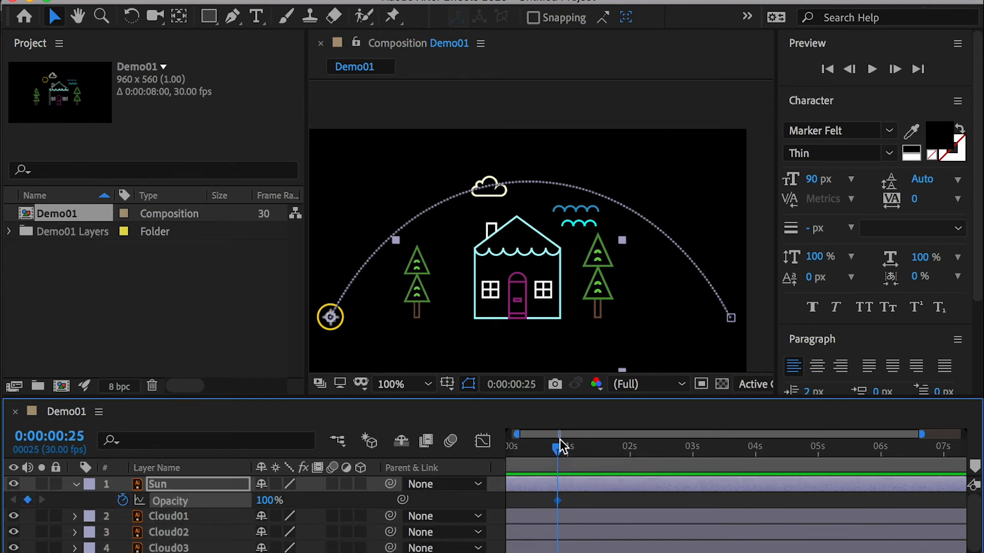
pyautogui.click(262, 502)
pyautogui.write('0')
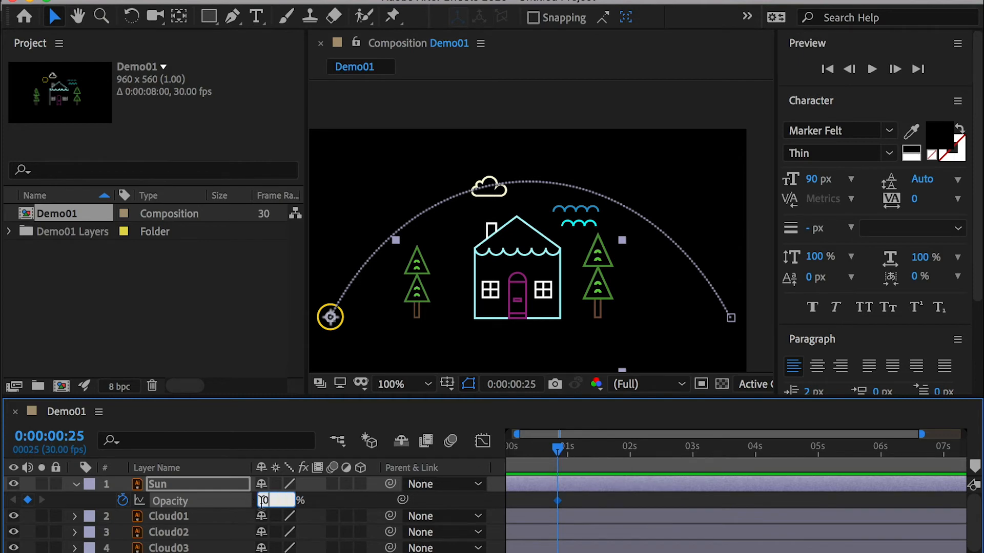
pyautogui.press('Return')
# Step: Keyframe the Sun layer's Opacity at 100% at 0:00:01:11 and preview the fade-in
pyautogui.moveTo(578, 448); pyautogui.dragTo(589, 444)
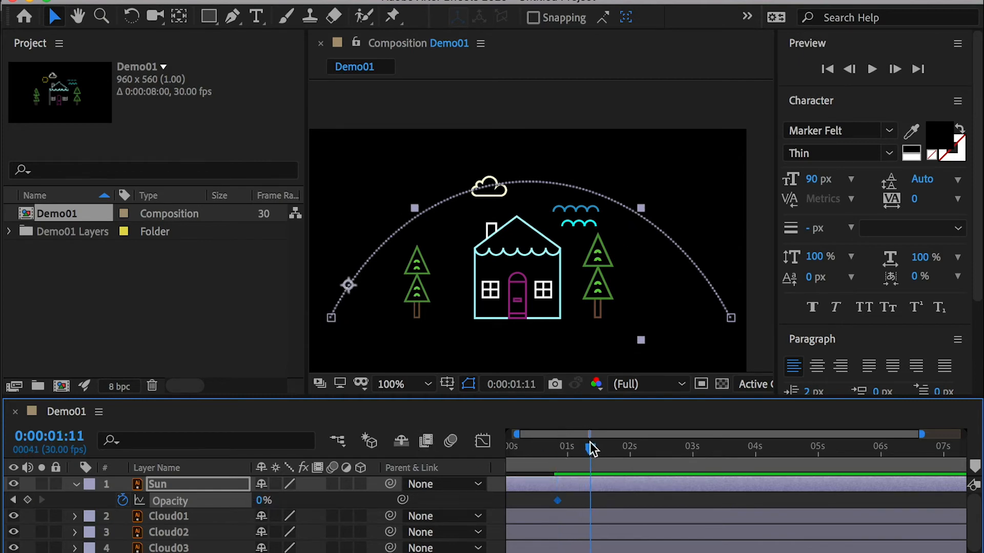
pyautogui.click(261, 502)
pyautogui.write('100')
pyautogui.press('Return')
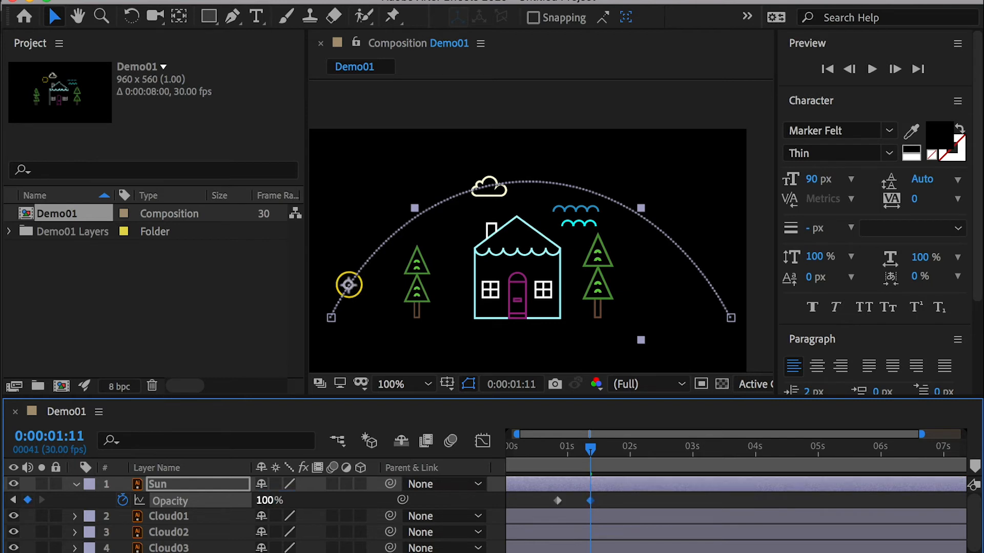
pyautogui.moveTo(563, 449); pyautogui.dragTo(547, 449)
pyautogui.press('space')
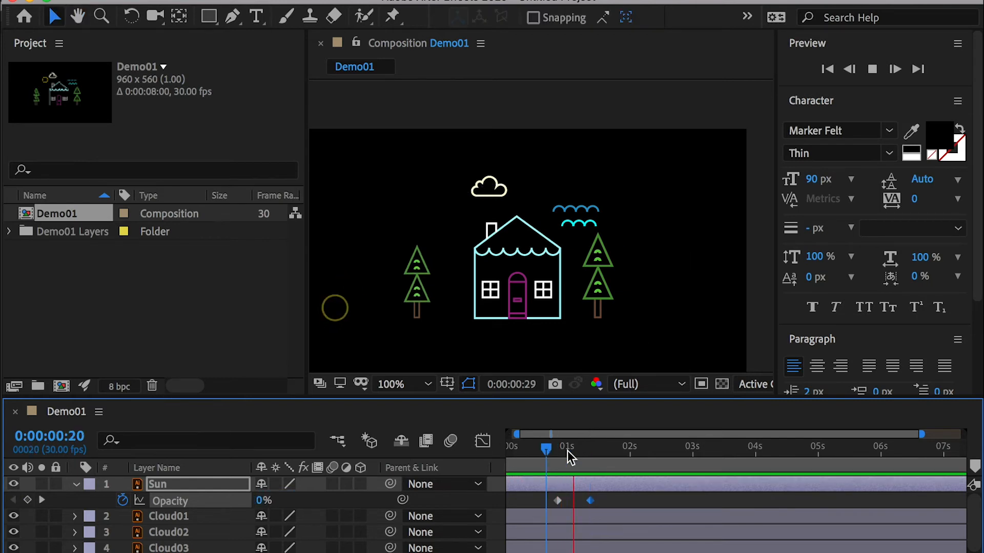
pyautogui.press('space')
# Step: Shift both Sun Opacity keyframes so the fade-in starts at 0:00:01:00, and preview the result
pyautogui.click(567, 451)
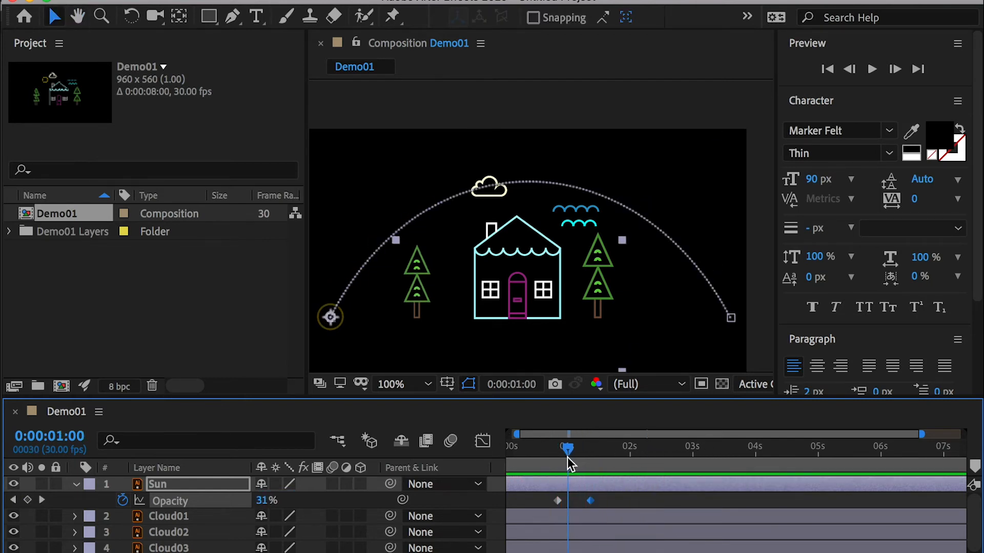
pyautogui.moveTo(615, 502); pyautogui.dragTo(568, 510)
pyautogui.moveTo(569, 448); pyautogui.dragTo(562, 453)
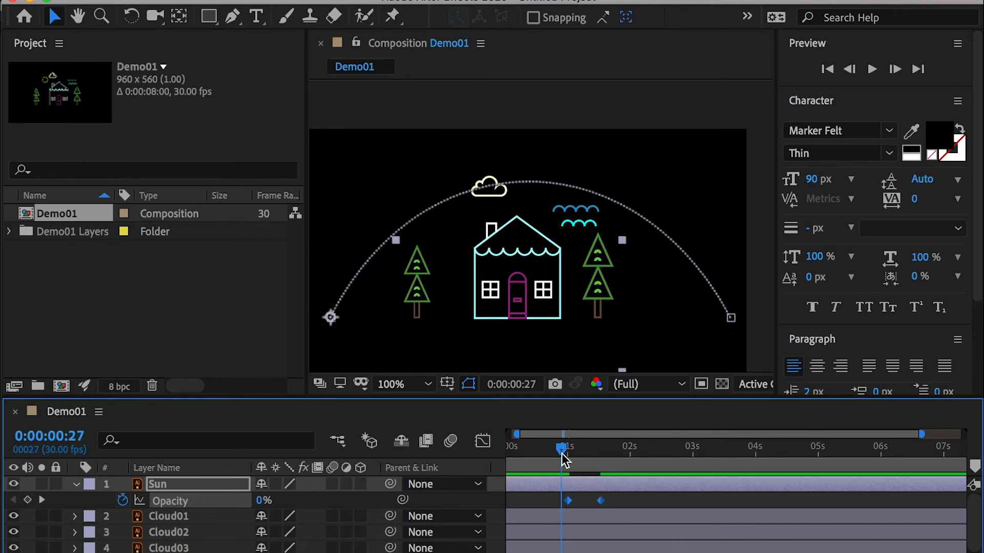
pyautogui.press('space')
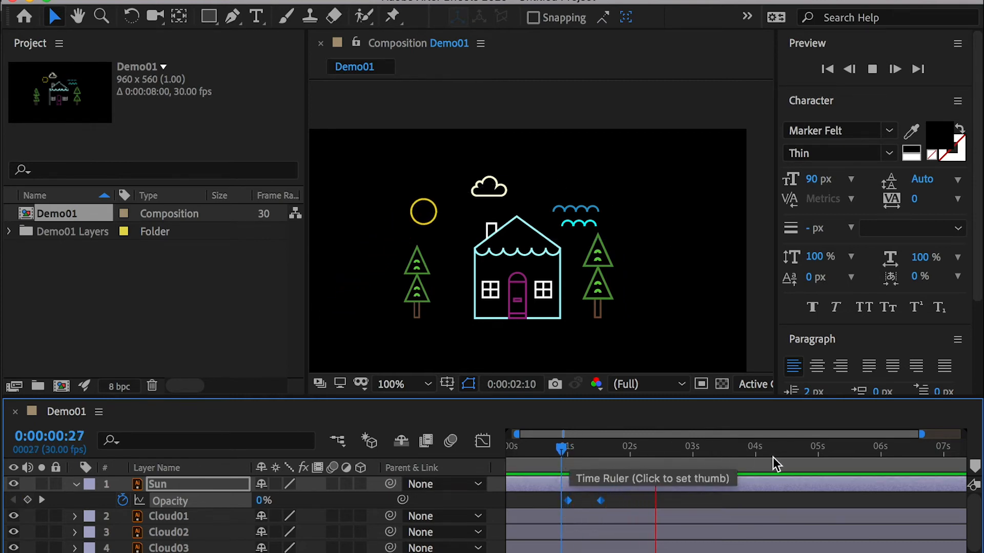
# Step: Add Sun Opacity keyframes holding 100% at 0:00:06:00 and 0:00:05:15
pyautogui.click(822, 451)
pyautogui.moveTo(840, 467); pyautogui.dragTo(884, 476)
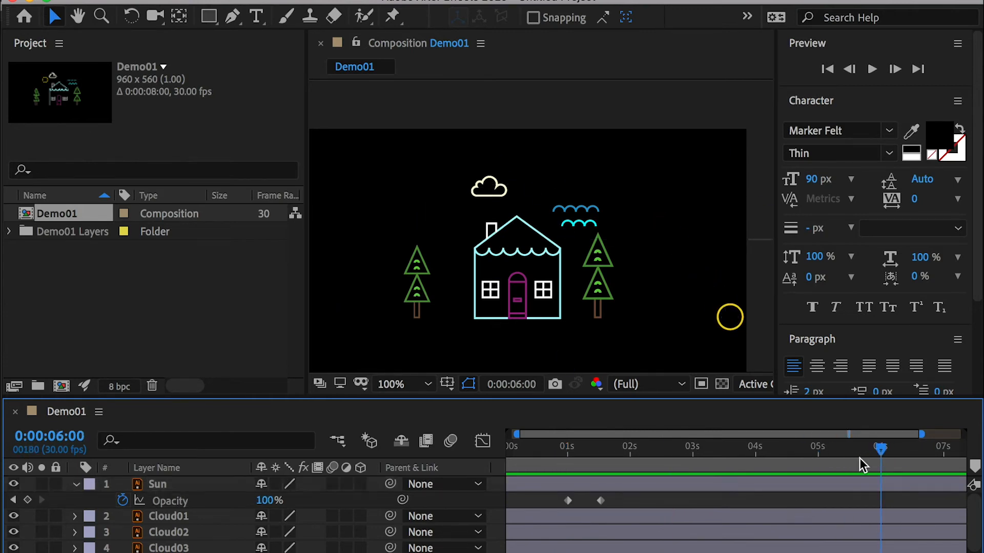
pyautogui.click(27, 501)
pyautogui.moveTo(882, 458); pyautogui.dragTo(850, 458)
pyautogui.click(27, 500)
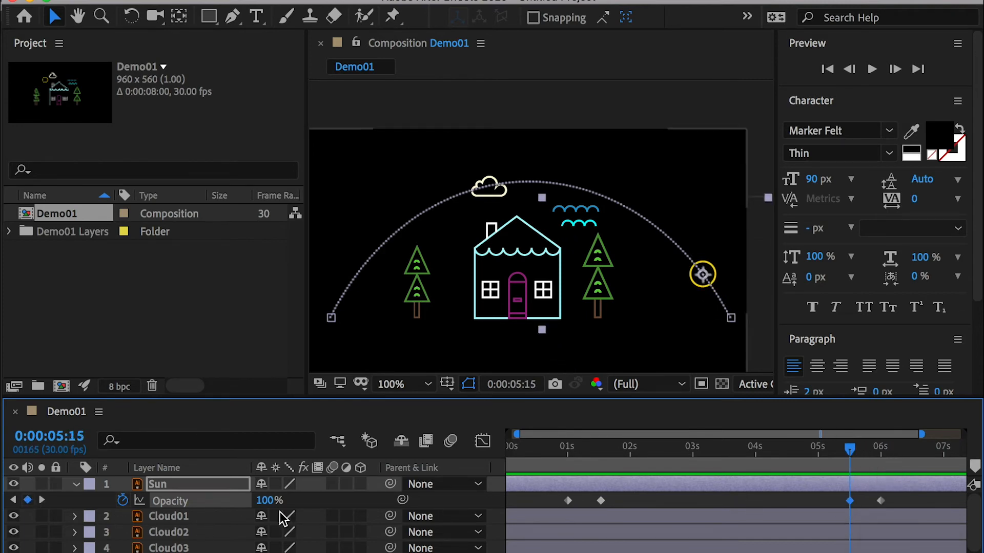
# Step: Set the Sun layer's Opacity to 0% at 0:00:06:00, and preview the fade-out and the animation from near its start
pyautogui.moveTo(864, 451); pyautogui.dragTo(882, 455)
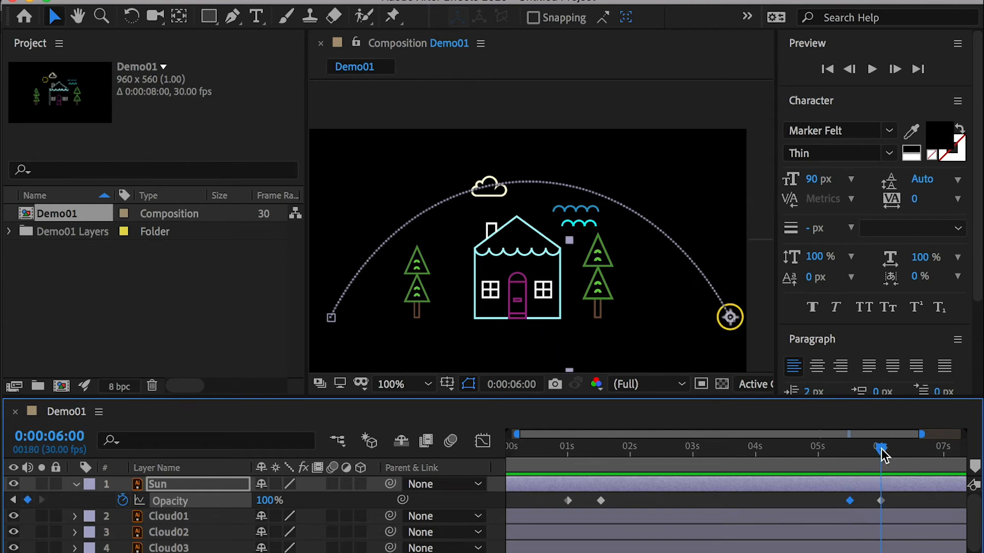
pyautogui.click(264, 500)
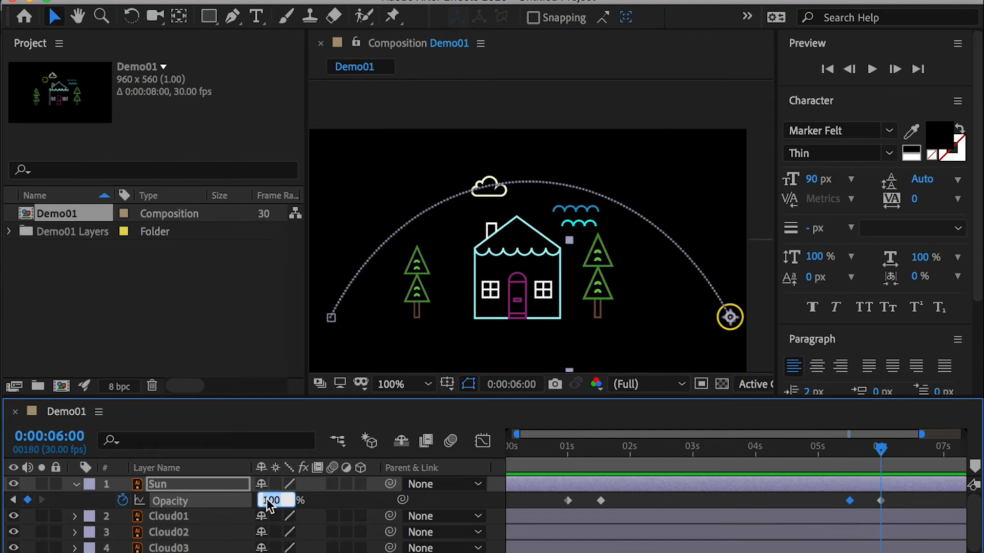
pyautogui.write('0')
pyautogui.press('Return')
pyautogui.moveTo(881, 450); pyautogui.dragTo(823, 456)
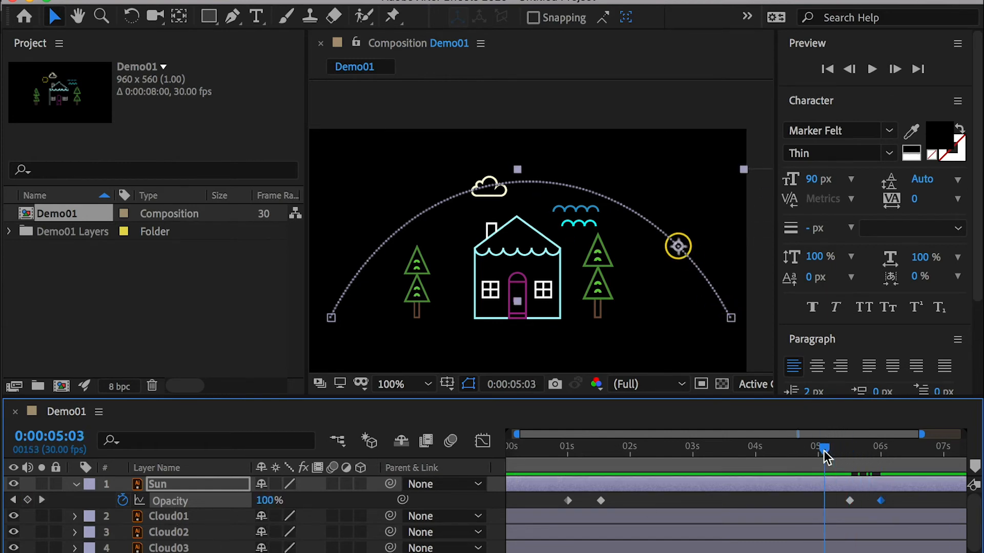
pyautogui.press('space')
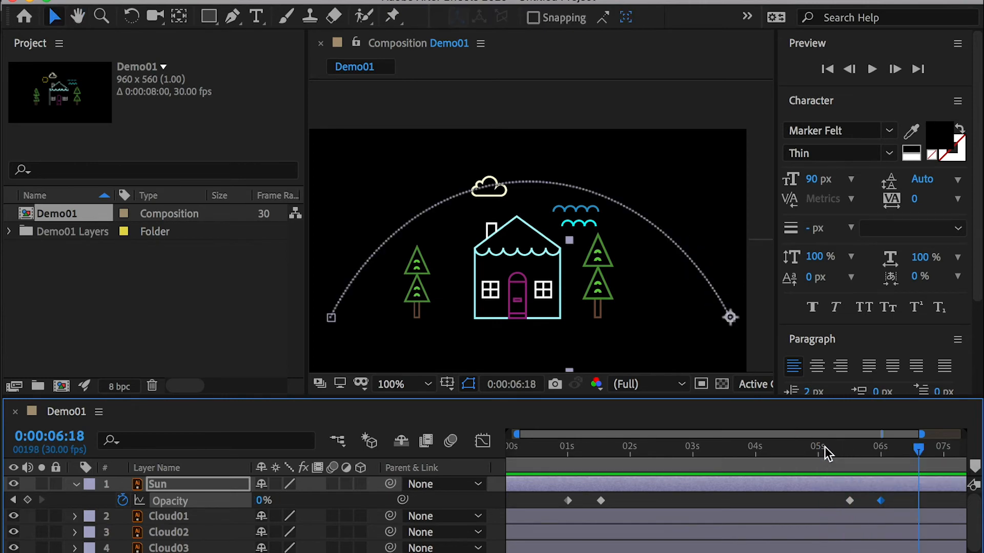
pyautogui.click(524, 466)
pyautogui.moveTo(523, 466); pyautogui.dragTo(552, 468)
pyautogui.press('space')
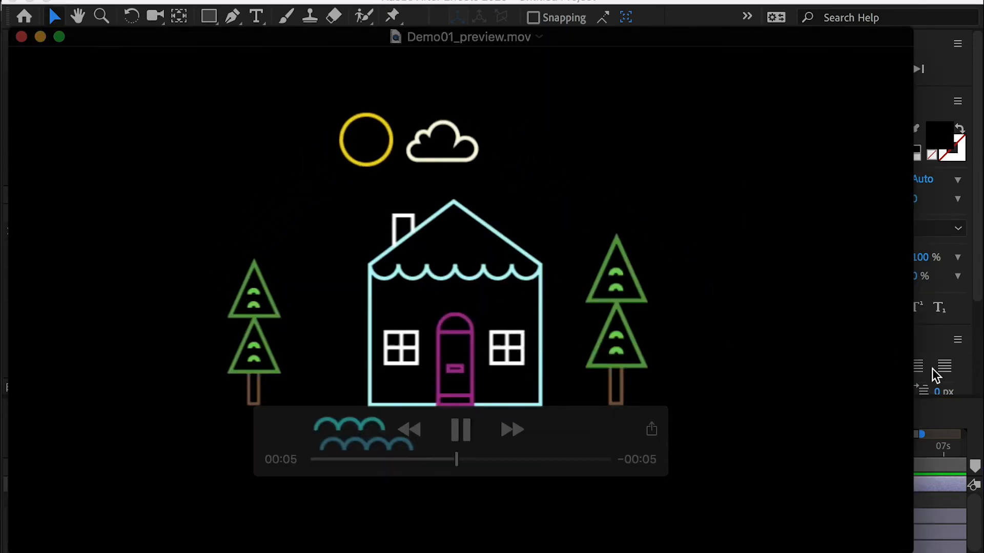
# Step: Review the house animation in the reference movie Demo01_preview.mov
pyautogui.press('space')
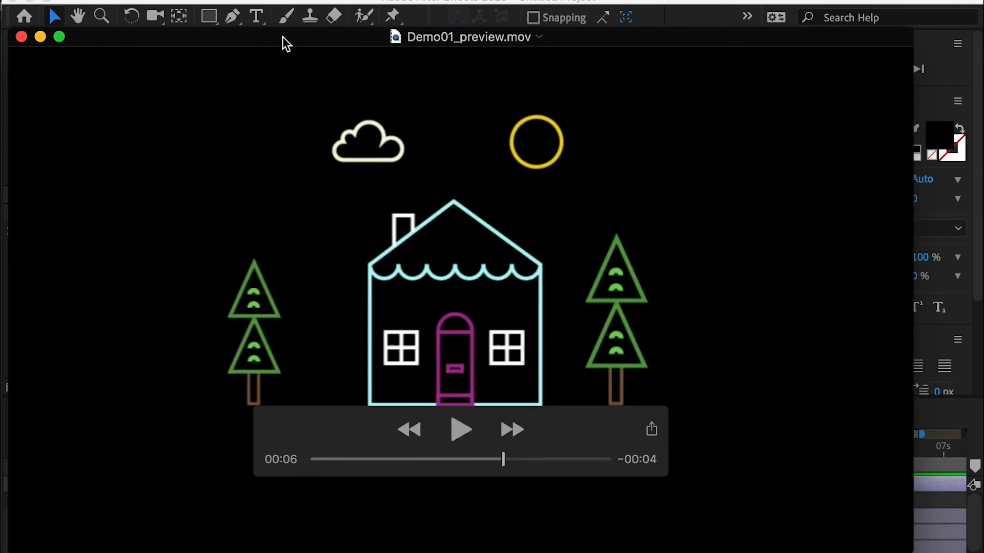
pyautogui.moveTo(281, 35); pyautogui.dragTo(284, 36)
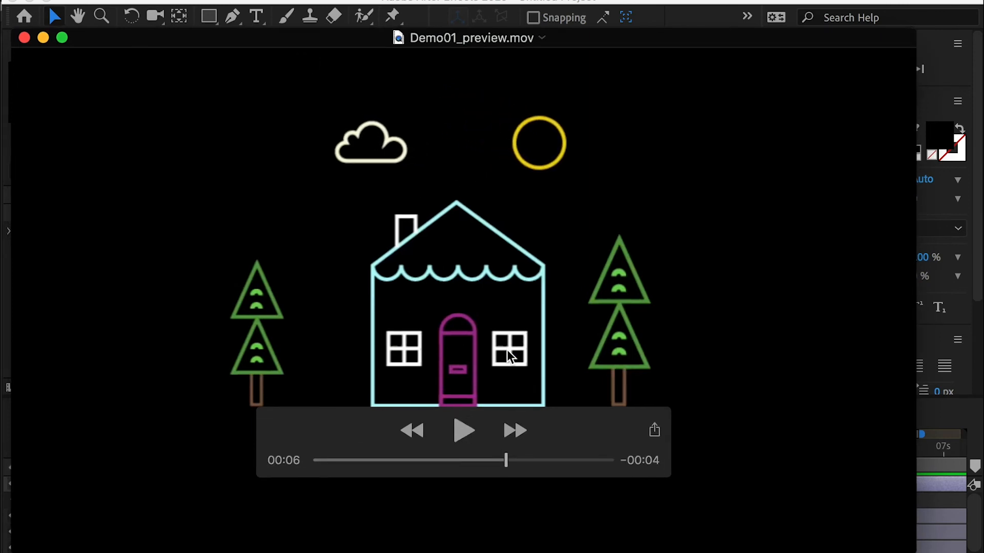
pyautogui.click(461, 430)
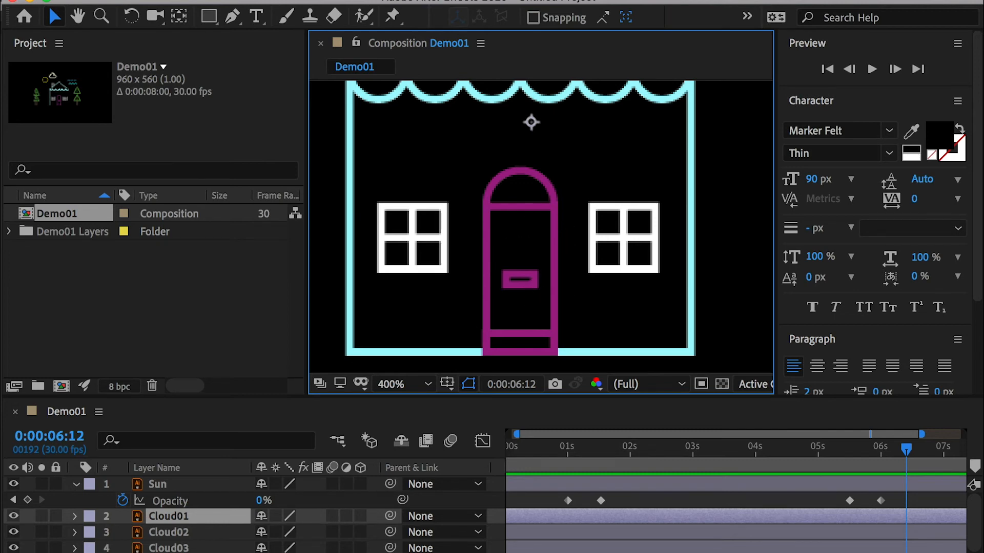
# Step: Select the House layer and hide and reshow it to check which artwork it holds
pyautogui.scroll(-3, 172, 544)
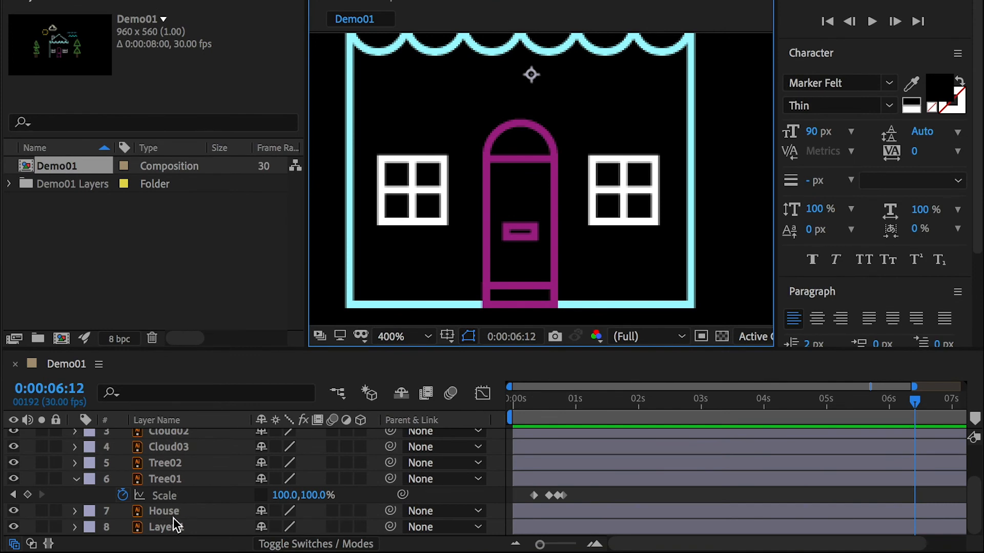
pyautogui.click(165, 511)
pyautogui.click(13, 512)
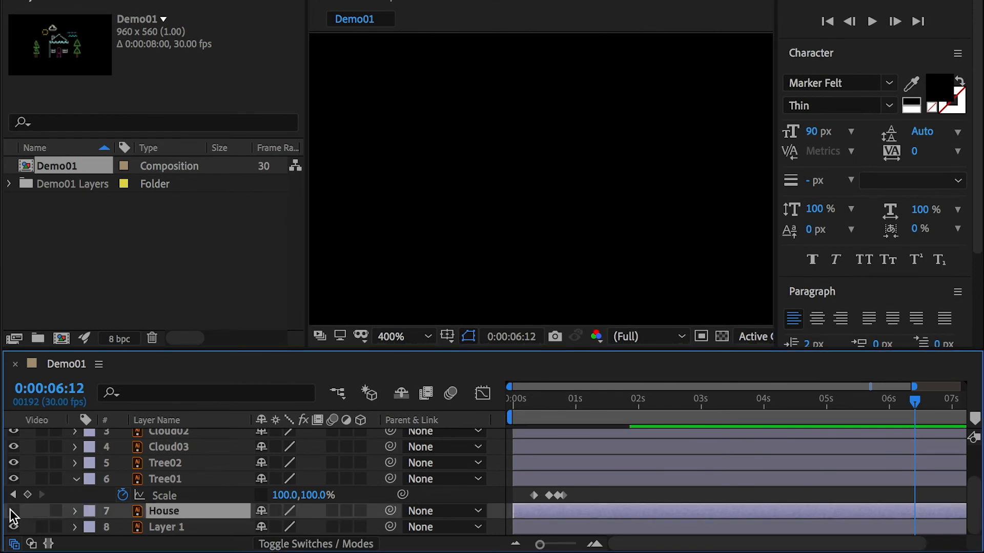
pyautogui.click(13, 511)
# Step: Create shapes from the House vector layer and select the resulting House Outlines layer
pyautogui.rightClick(162, 511)
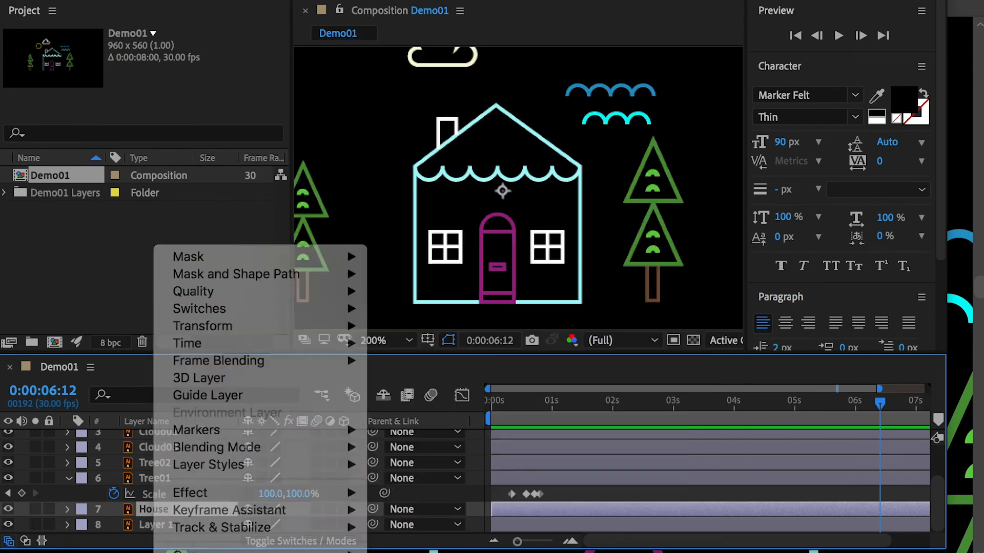
pyautogui.click(611, 484)
pyautogui.scroll(-1, 174, 522)
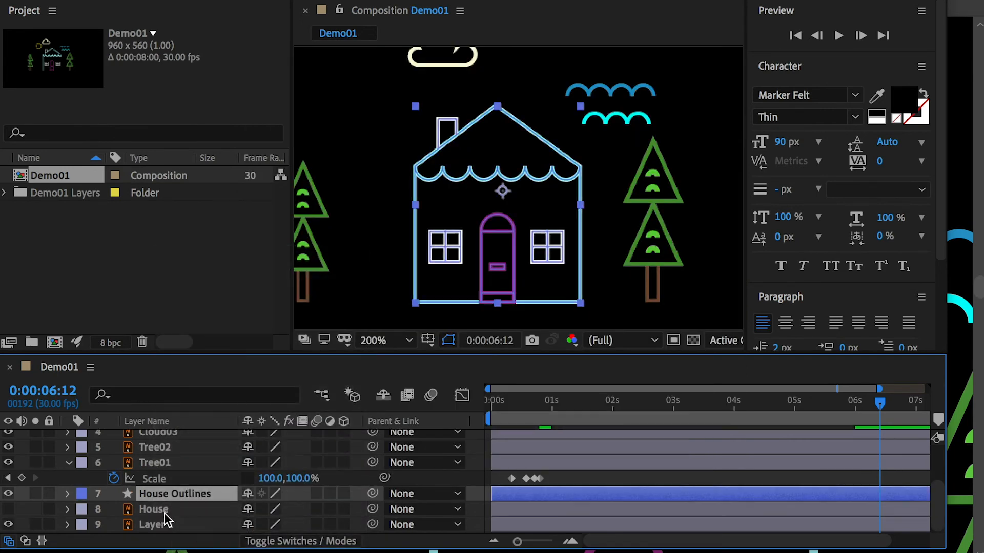
pyautogui.click(157, 511)
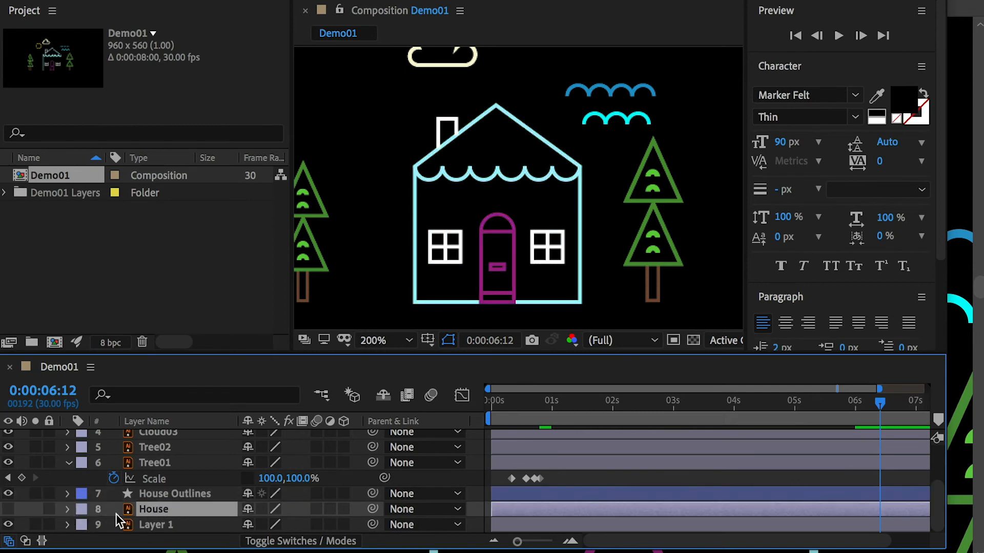
pyautogui.click(164, 497)
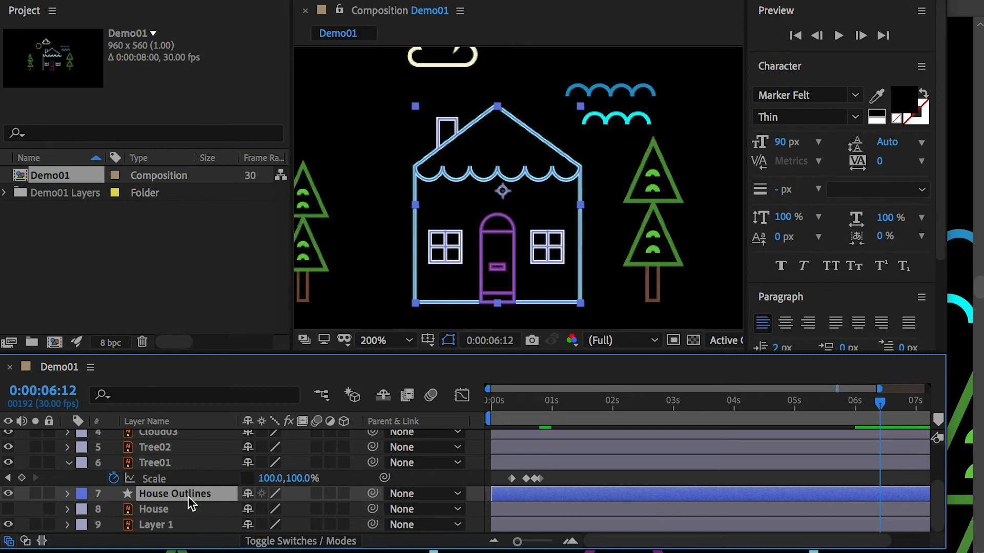
# Step: View the door and windows at 400% and expand the House Outlines layer to show its Contents group
pyautogui.press('.')
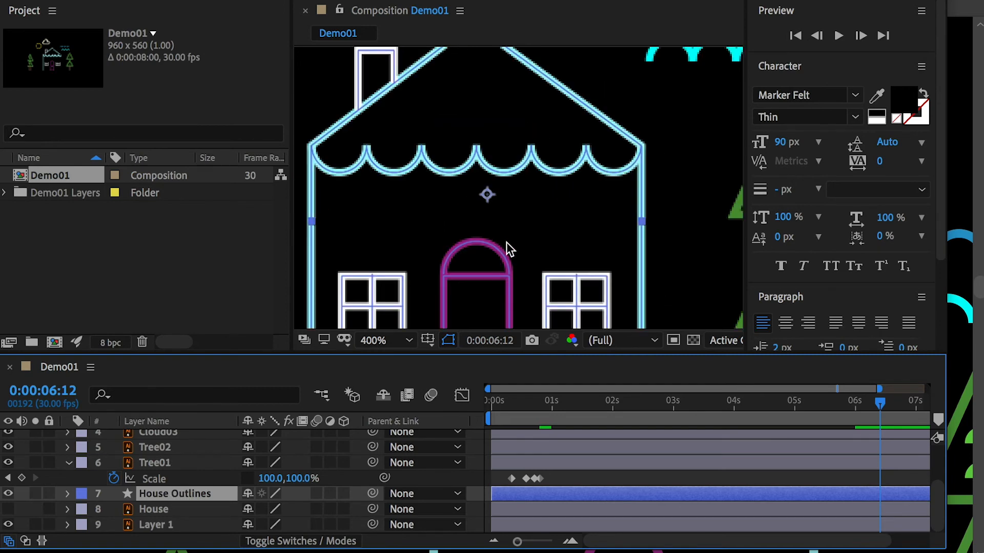
pyautogui.scroll(-5, 559, 215)
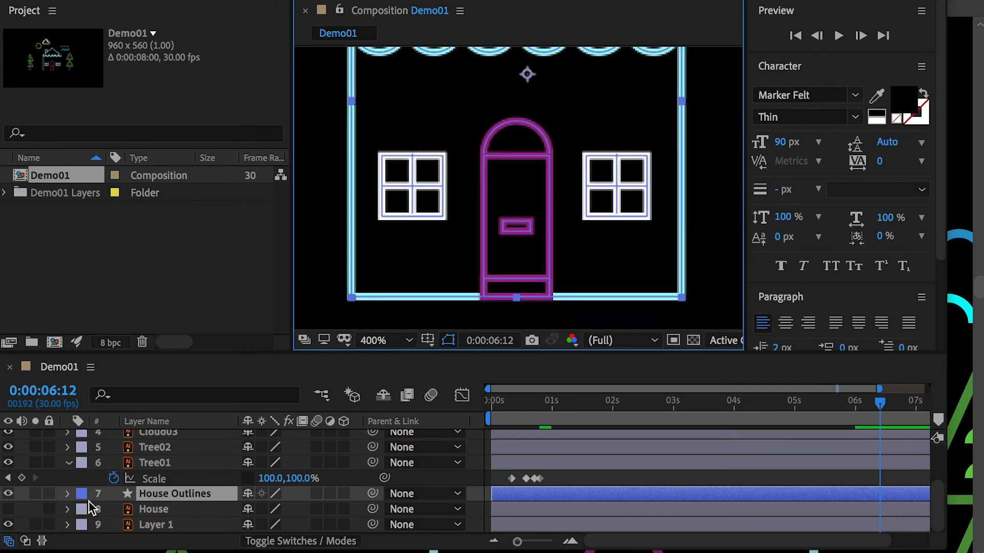
pyautogui.click(67, 494)
pyautogui.scroll(-2, 85, 506)
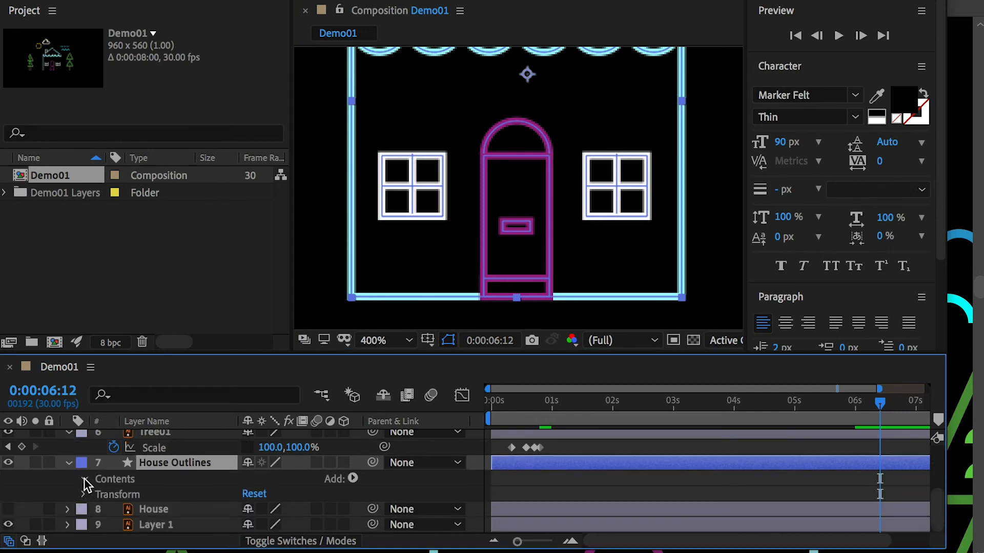
# Step: Expand the House Outlines contents and toggle Group 1's visibility to identify which part of the door it holds
pyautogui.click(85, 480)
pyautogui.click(118, 456)
pyautogui.click(121, 470)
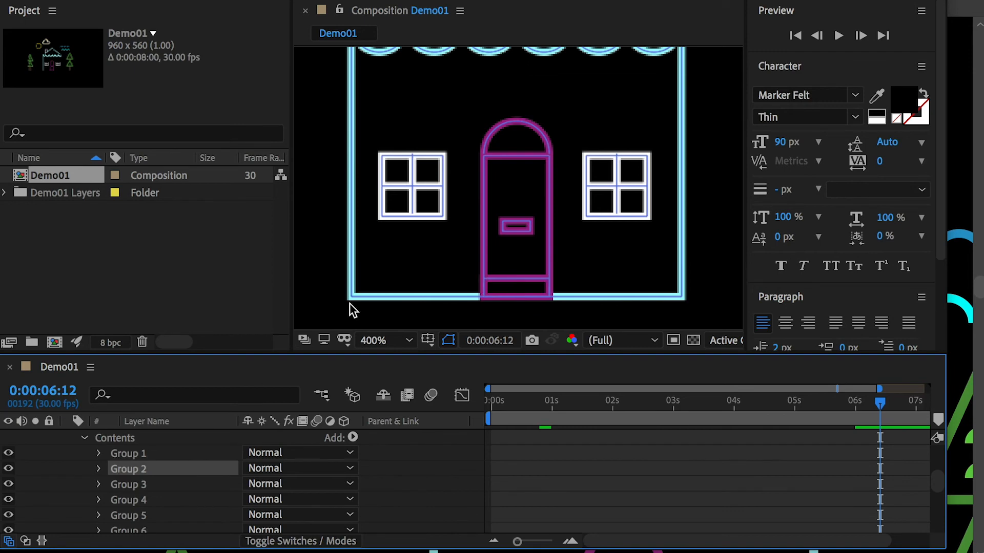
pyautogui.click(137, 455)
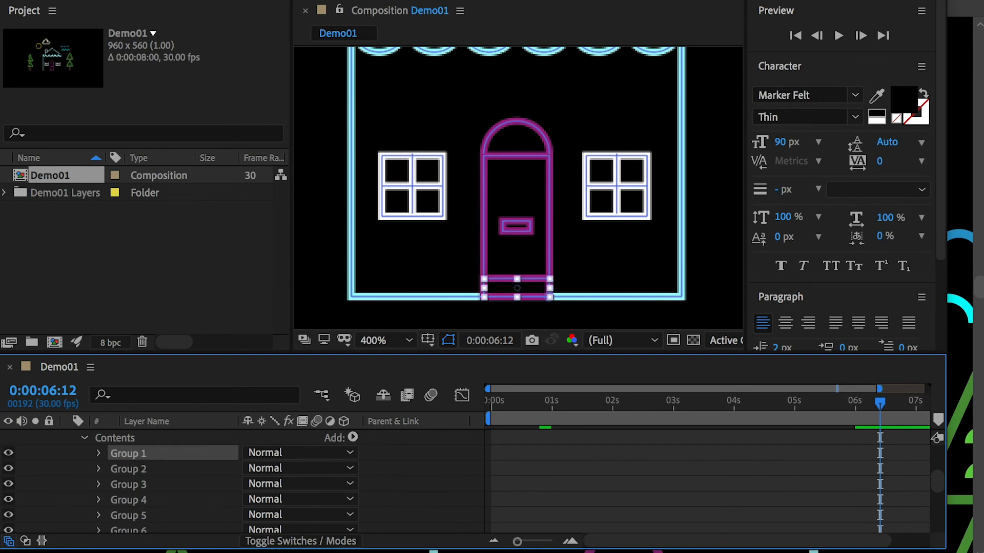
pyautogui.click(8, 454)
pyautogui.click(9, 454)
pyautogui.click(8, 454)
pyautogui.click(8, 454)
pyautogui.click(9, 454)
pyautogui.click(9, 455)
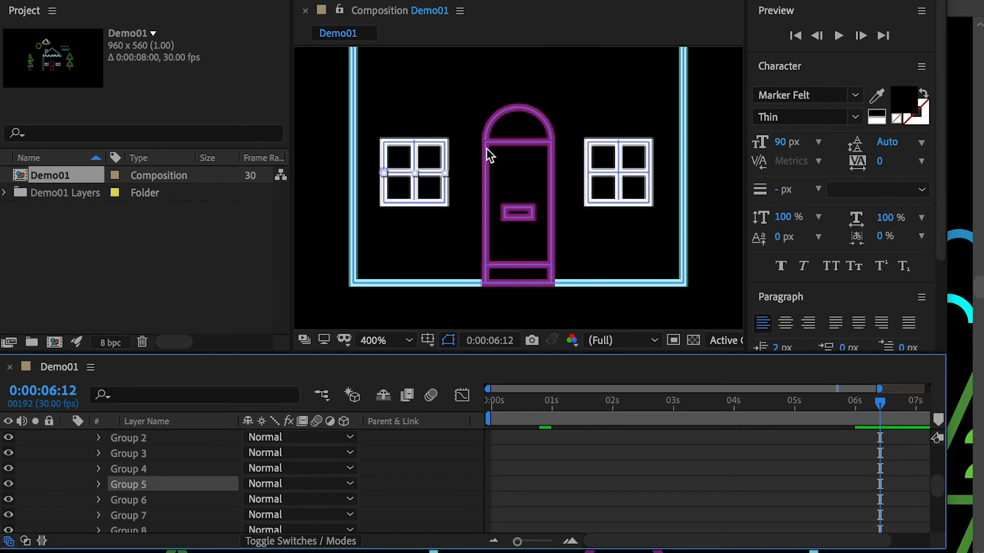
# Step: Pick the door frame and arch in the artwork and move their groups, Group 16 and Group 17, directly below Group 1
pyautogui.click(485, 149)
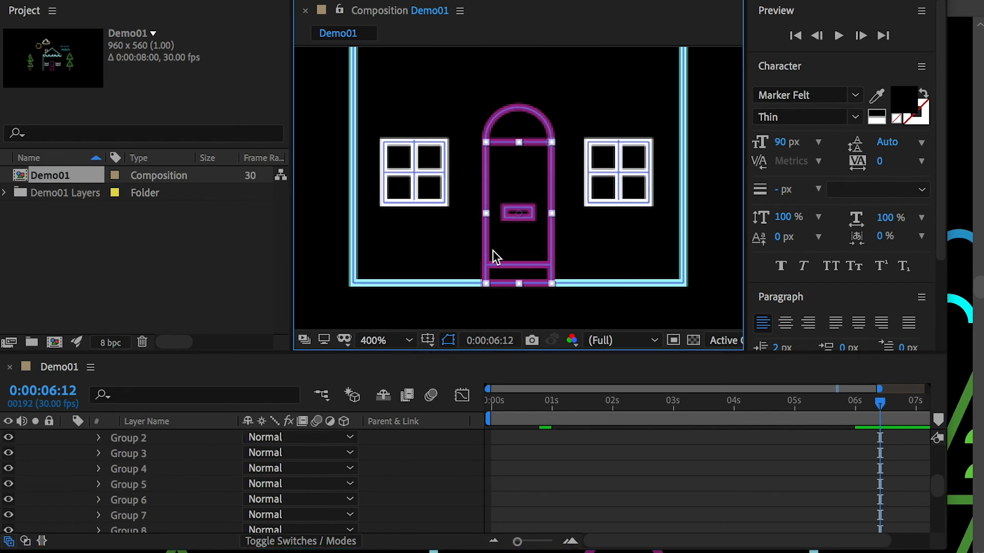
pyautogui.scroll(-6, 154, 499)
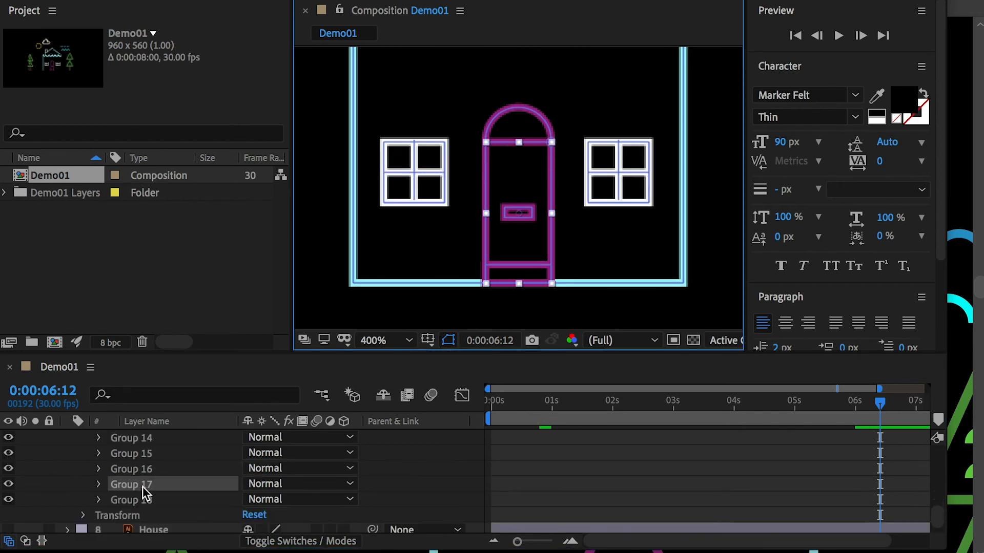
pyautogui.click(524, 108)
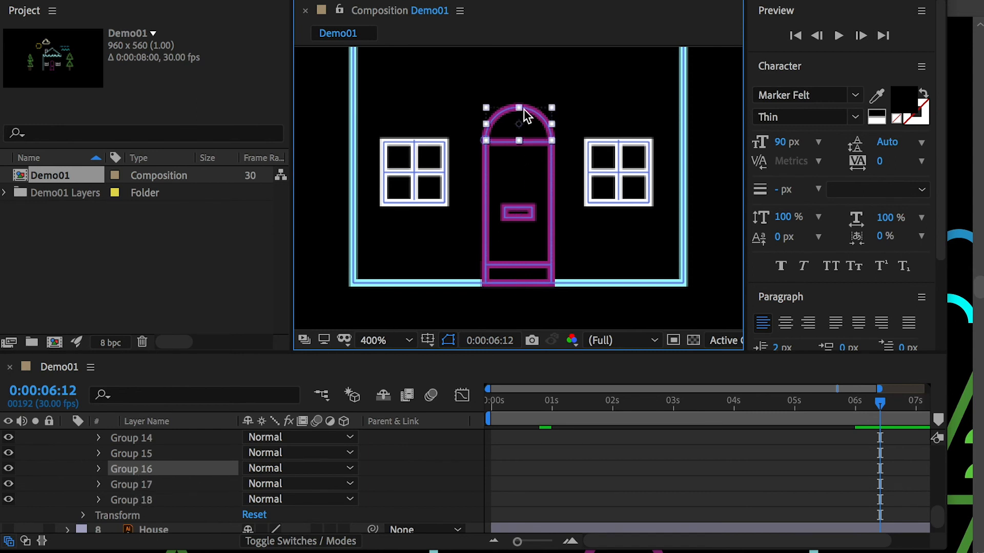
pyautogui.keyDown('shift'); pyautogui.click(151, 488); pyautogui.keyUp('shift')
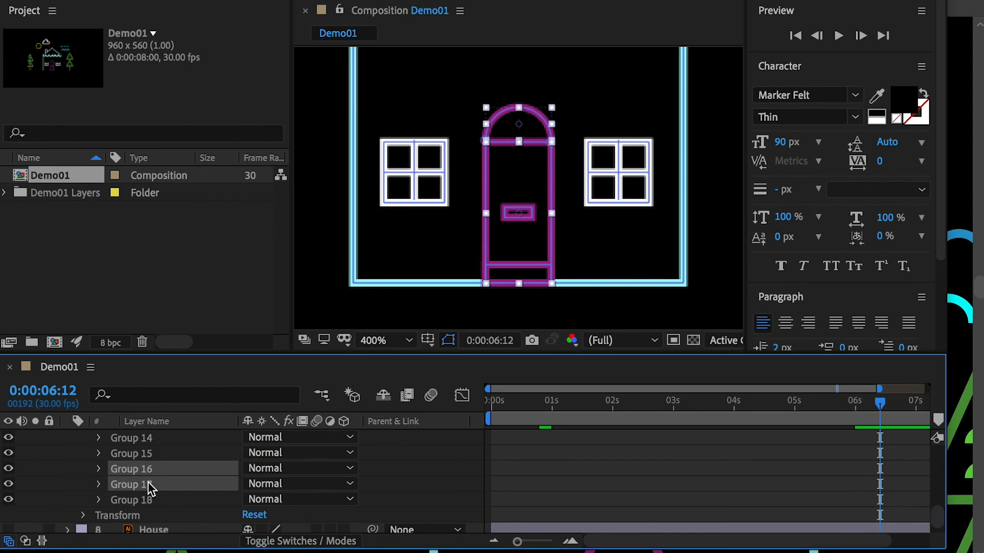
pyautogui.moveTo(142, 470)
pyautogui.mouseDown()
pyautogui.moveTo(142, 441)
pyautogui.moveTo(141, 479)
pyautogui.mouseUp()
pyautogui.click(142, 477)
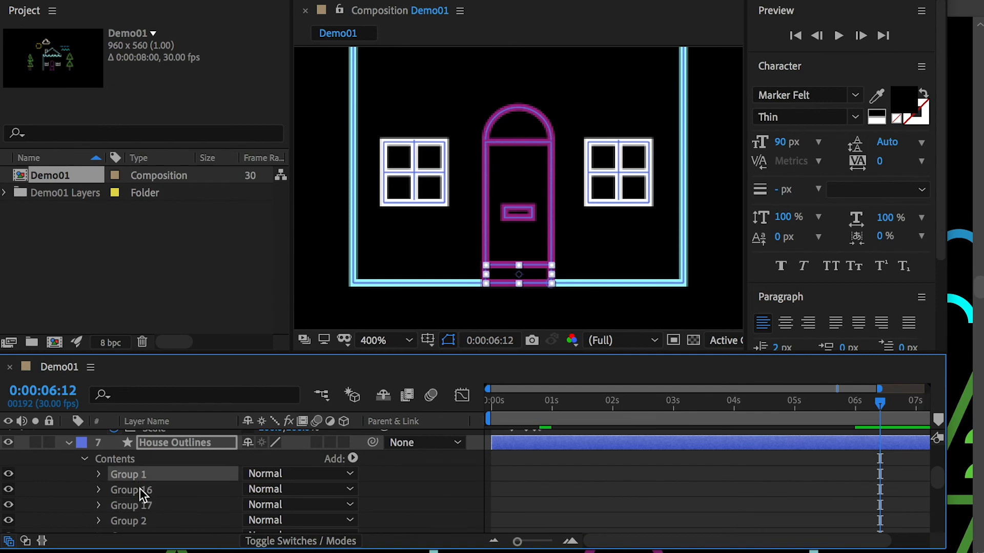
# Step: Select Group 1, Group 16 and Group 17 together and toggle their visibility to check the door parts
pyautogui.click(140, 490)
pyautogui.click(138, 505)
pyautogui.keyDown('shift'); pyautogui.click(135, 477); pyautogui.keyUp('shift')
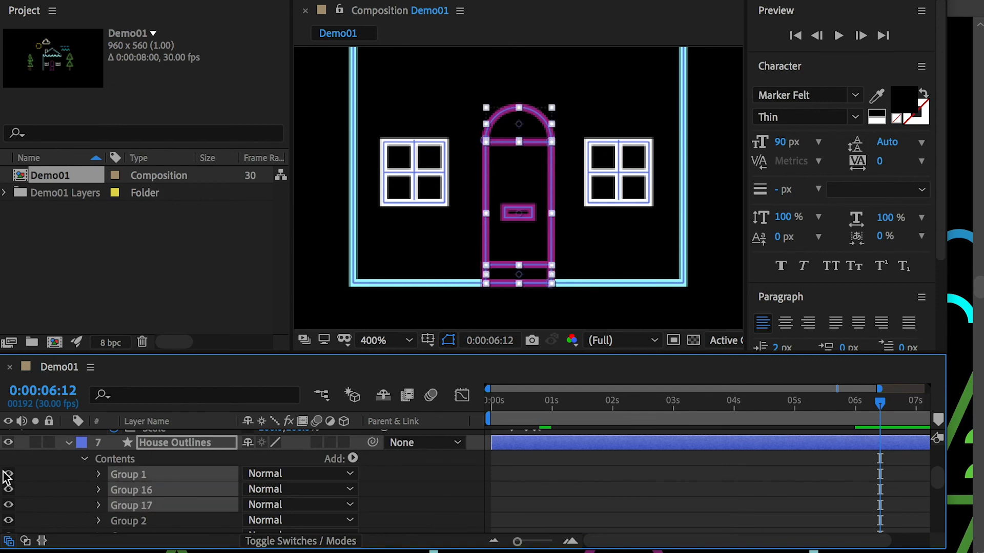
pyautogui.click(8, 476)
pyautogui.click(8, 476)
# Step: Move the door's mail slot, Group 15, directly below Group 1 and select all four door groups
pyautogui.click(141, 460)
pyautogui.doubleClick(518, 213)
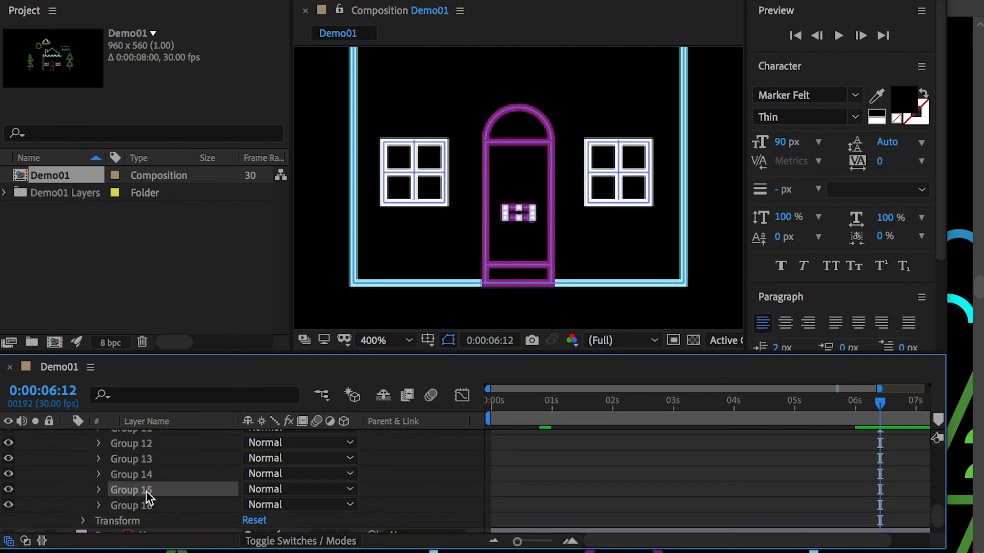
pyautogui.moveTo(144, 497)
pyautogui.mouseDown()
pyautogui.moveTo(149, 450)
pyautogui.moveTo(140, 489)
pyautogui.mouseUp()
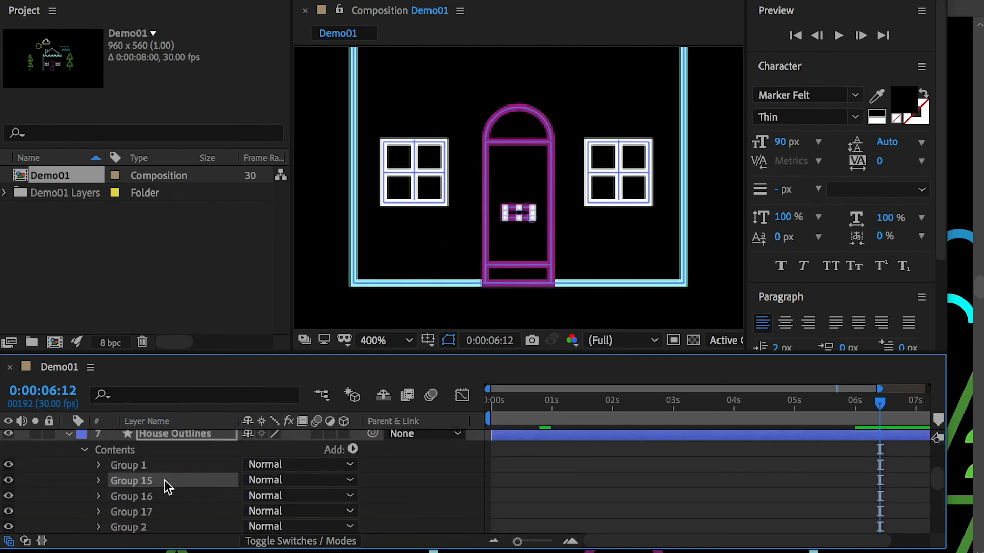
pyautogui.click(137, 466)
pyautogui.keyDown('shift'); pyautogui.click(134, 511); pyautogui.keyUp('shift')
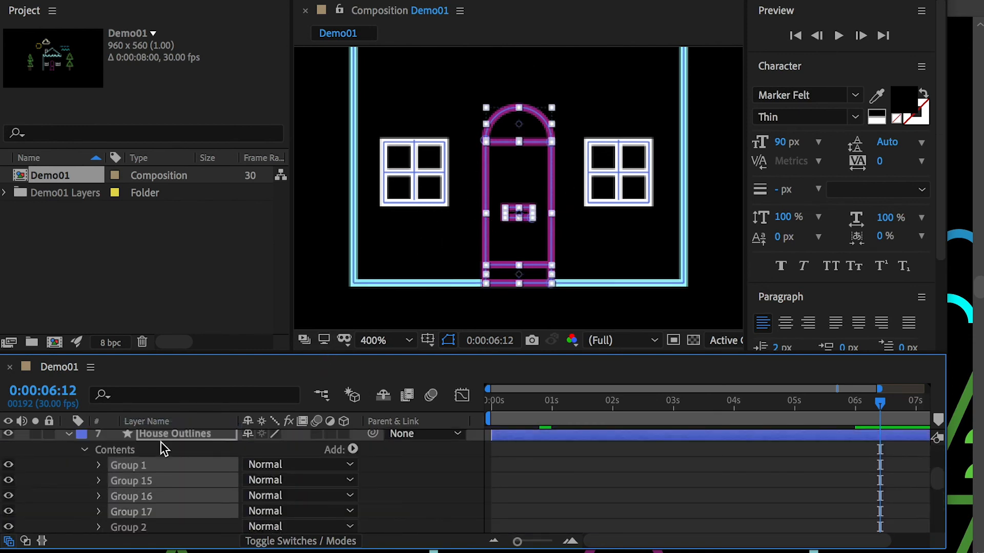
# Step: Expand Stroke 1 of the door frame's Group 17 and start keyframing its Color at 0:00:00:00
pyautogui.click(123, 512)
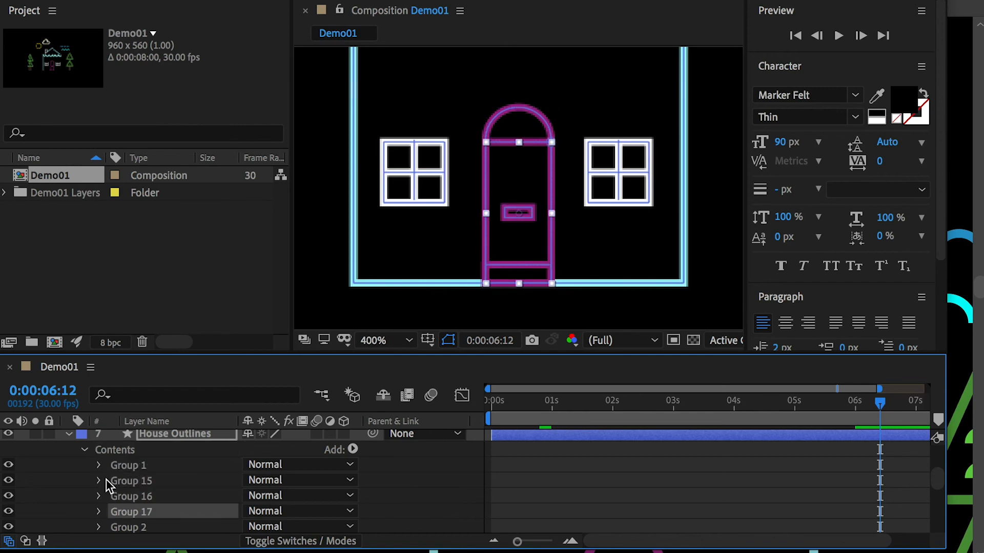
pyautogui.click(99, 512)
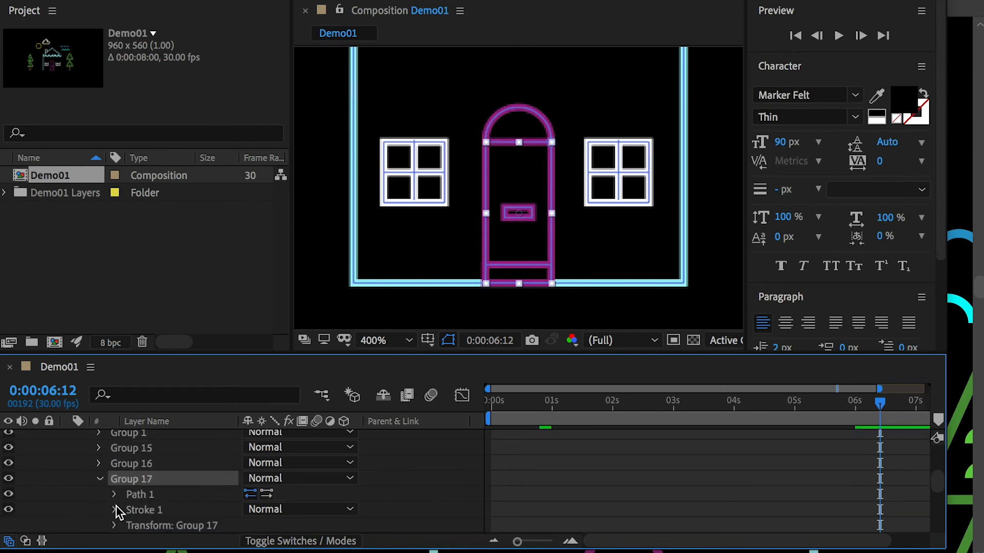
pyautogui.scroll(-2, 117, 511)
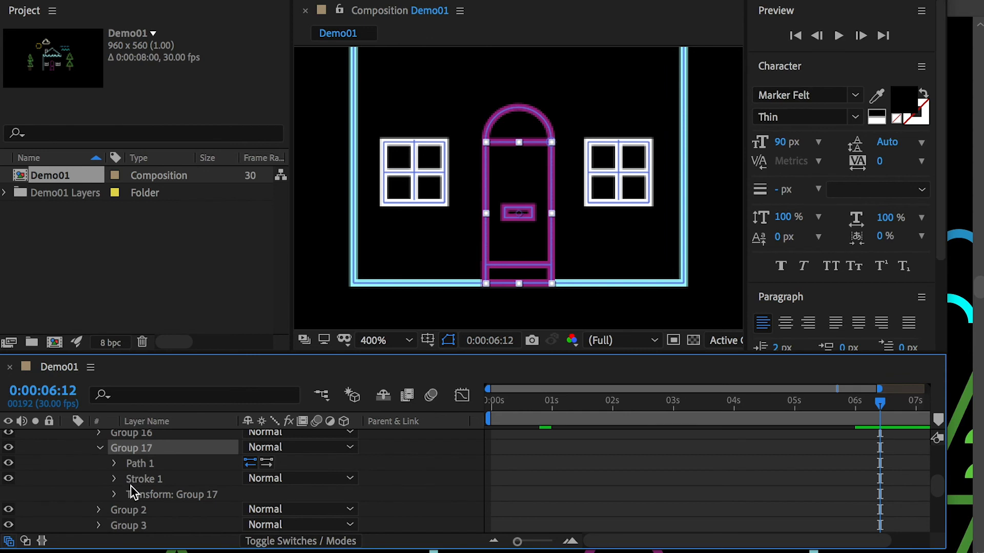
pyautogui.click(142, 479)
pyautogui.click(115, 478)
pyautogui.scroll(-2, 134, 441)
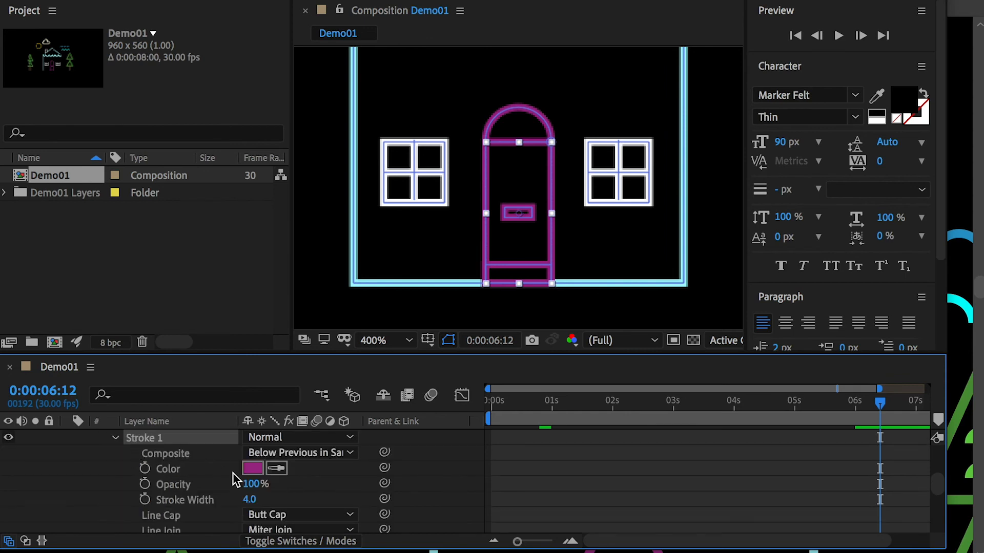
pyautogui.scroll(1, 234, 480)
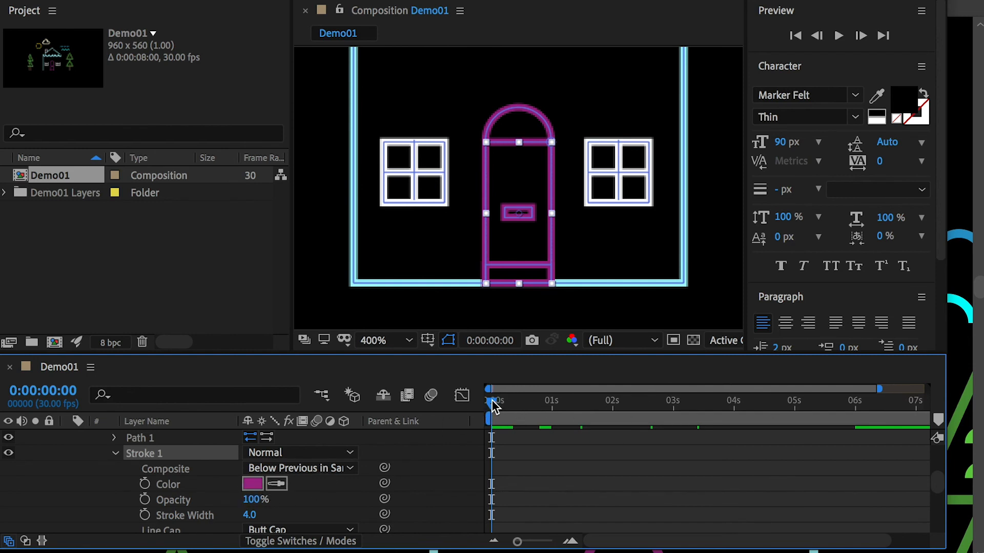
pyautogui.moveTo(491, 401); pyautogui.dragTo(474, 403)
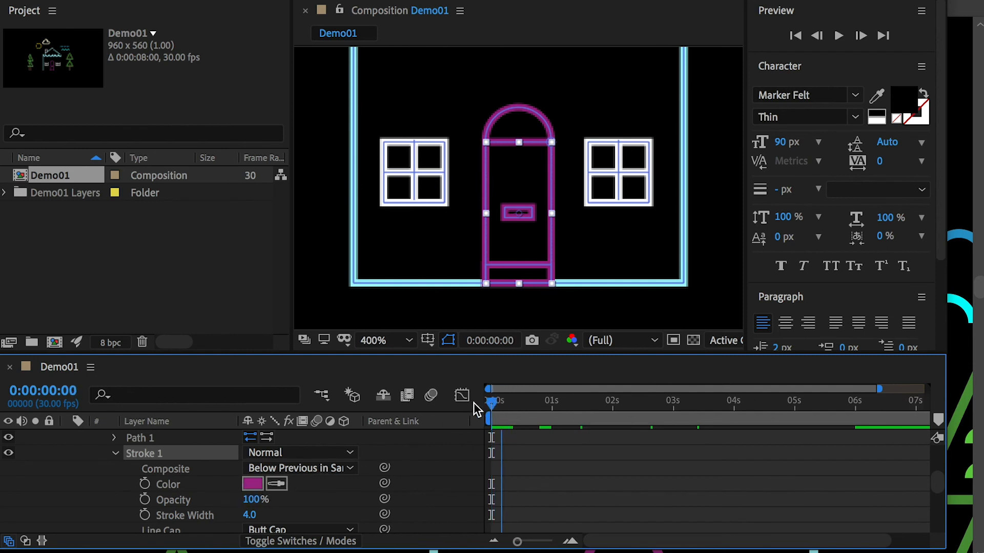
pyautogui.click(145, 486)
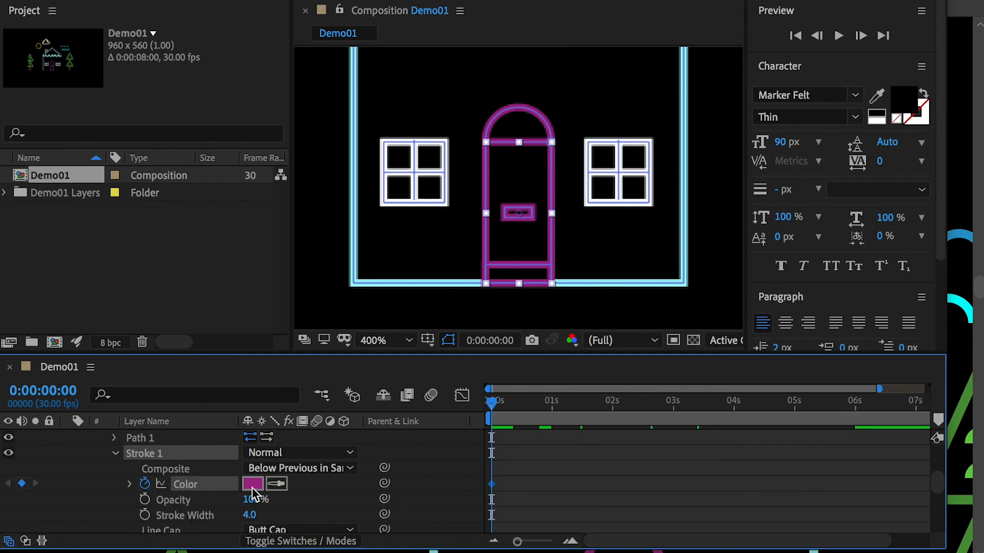
# Step: Add a blue (004AFF) stroke Color keyframe for the door frame at 0:00:01:00
pyautogui.click(554, 408)
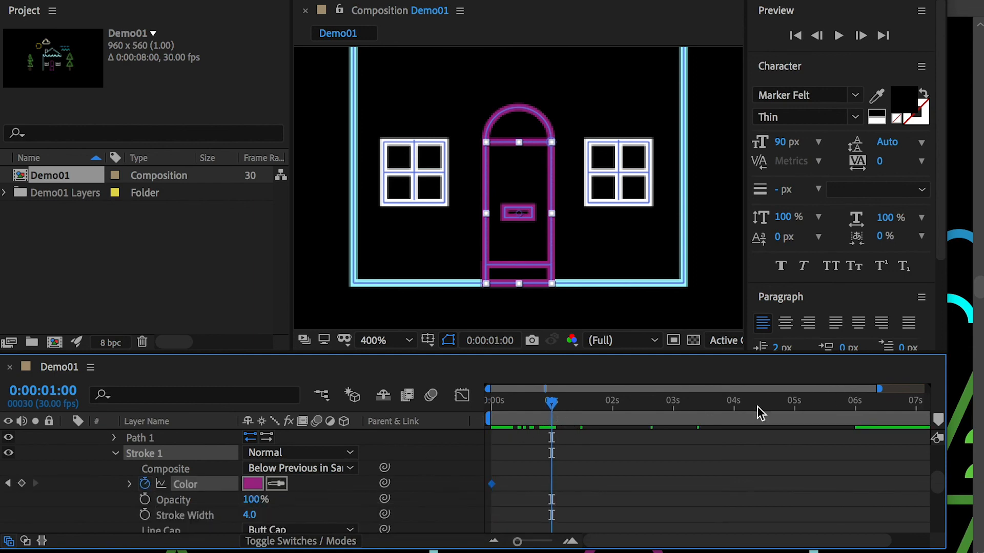
pyautogui.click(253, 483)
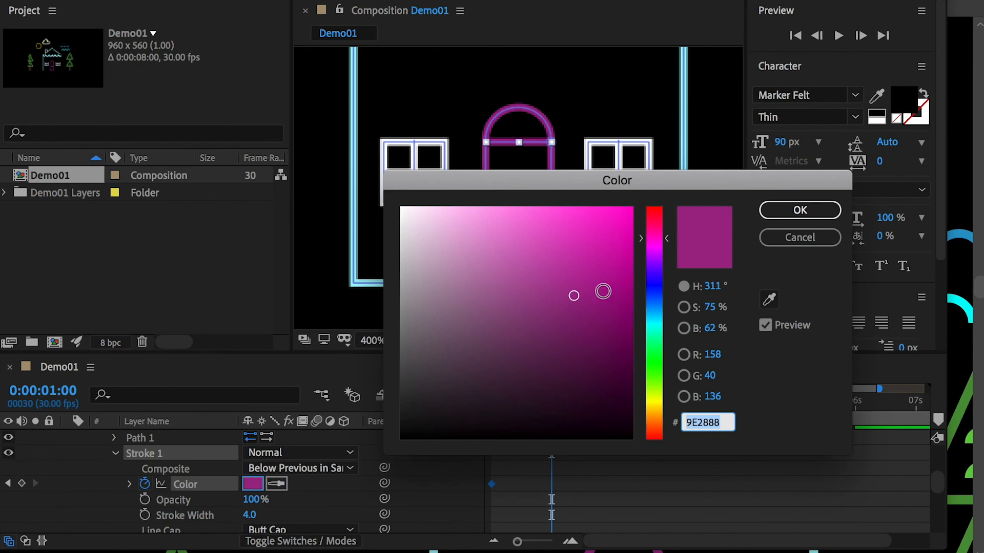
pyautogui.click(659, 294)
pyautogui.moveTo(623, 236); pyautogui.dragTo(629, 201)
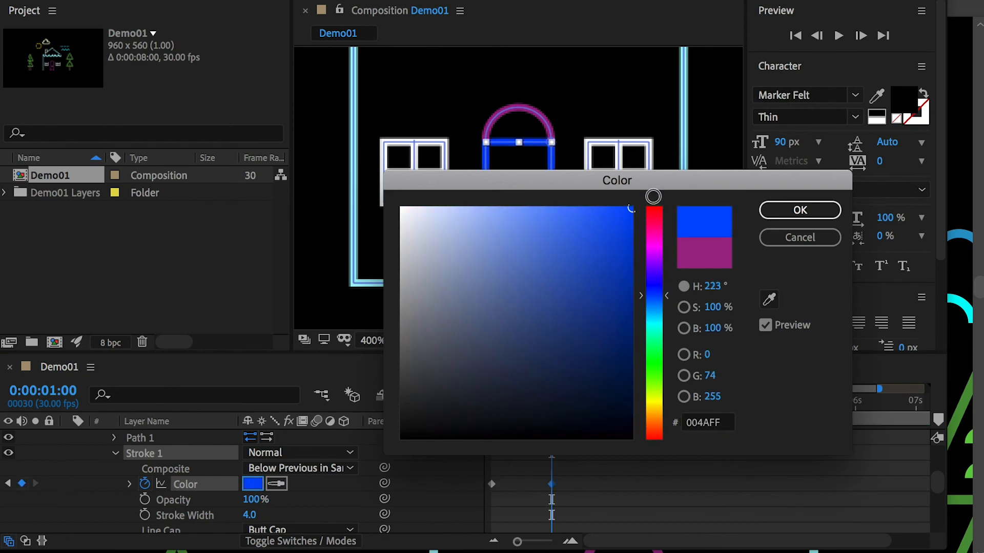
pyautogui.click(795, 215)
# Step: Add a green (00FF4C) stroke Color keyframe for the door frame at 0:00:02:00
pyautogui.click(612, 405)
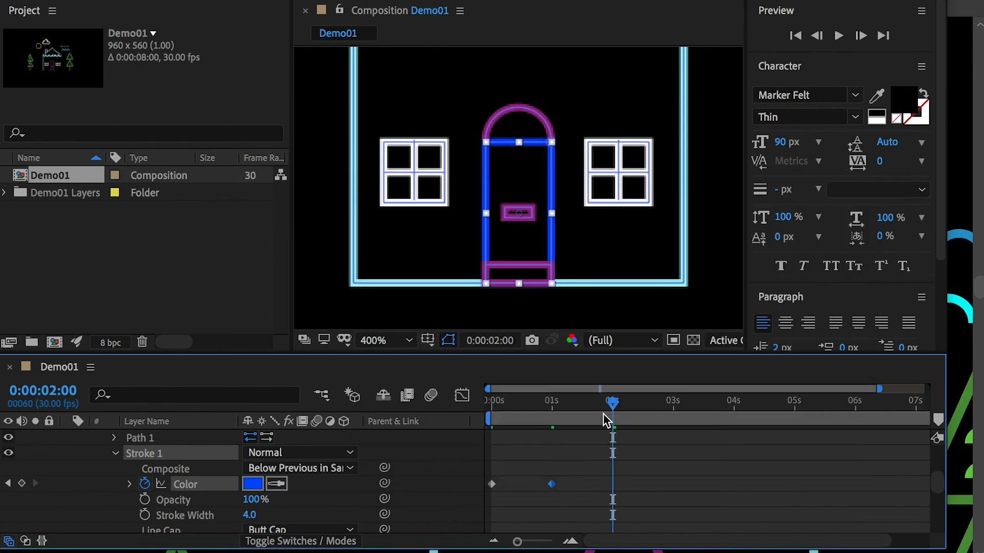
pyautogui.click(253, 483)
pyautogui.click(654, 348)
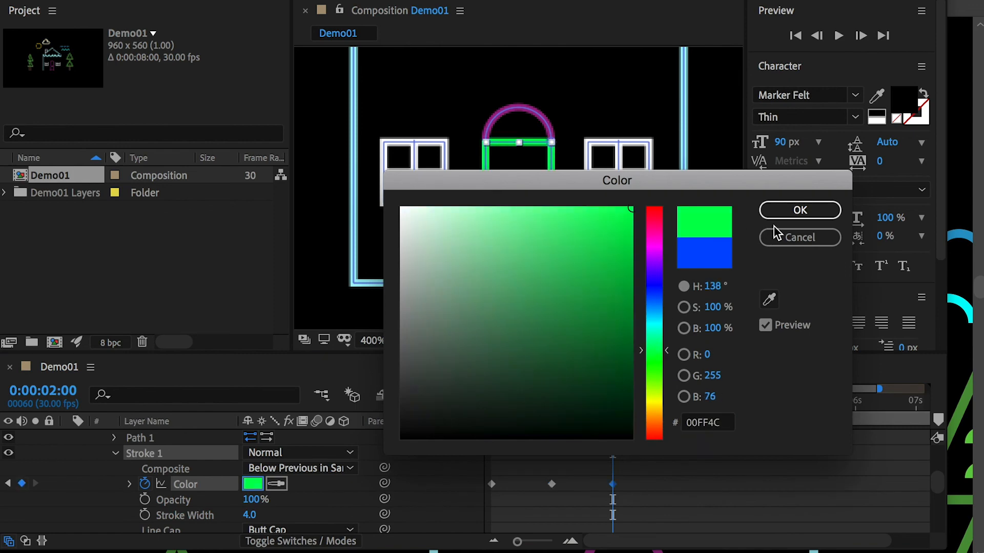
pyautogui.click(773, 211)
# Step: Add a yellow (FFF900) stroke Color keyframe for the door frame at 0:00:03:00
pyautogui.click(672, 413)
pyautogui.click(254, 484)
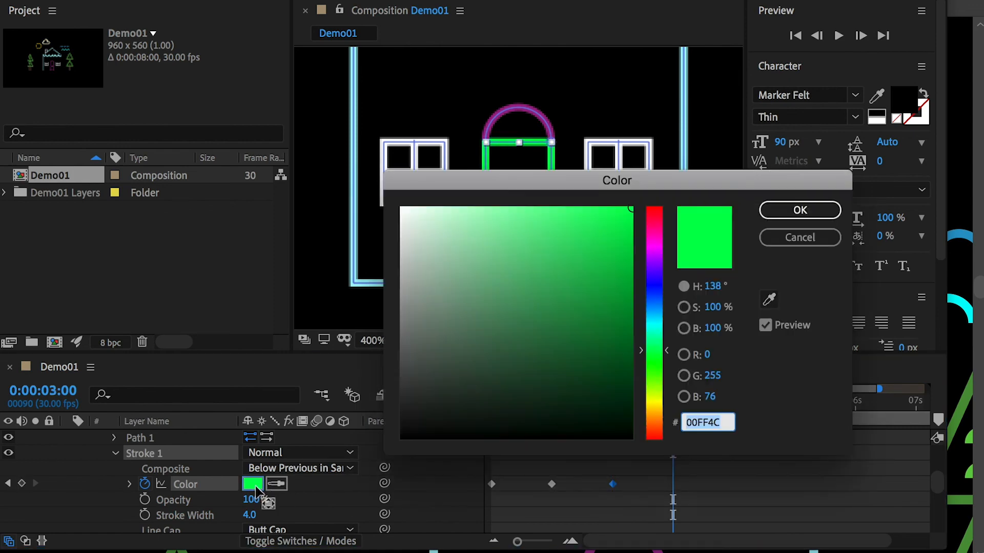
pyautogui.click(660, 398)
pyautogui.moveTo(660, 397); pyautogui.dragTo(660, 401)
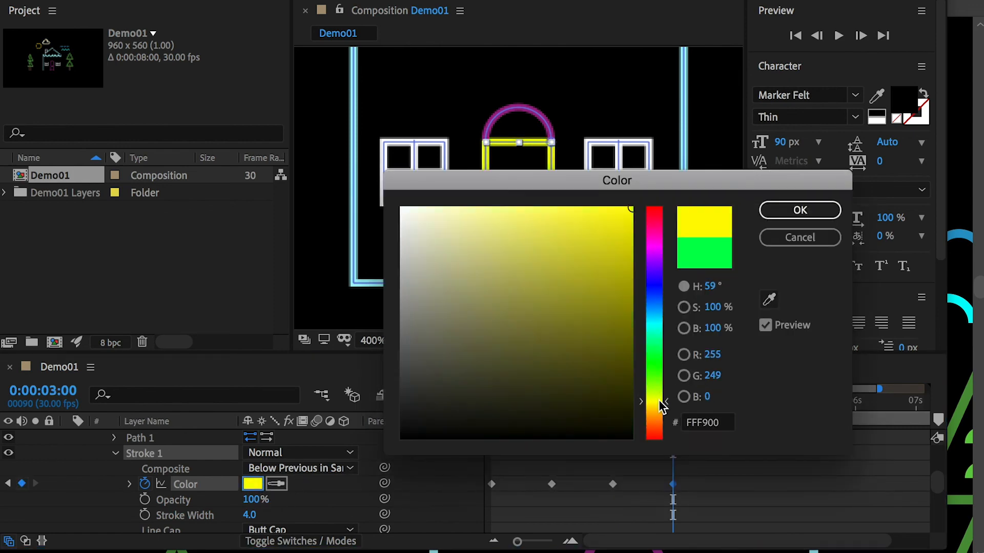
pyautogui.click(813, 211)
# Step: Add a red stroke Color keyframe for the door frame at 0:00:04:00
pyautogui.moveTo(738, 408); pyautogui.dragTo(734, 409)
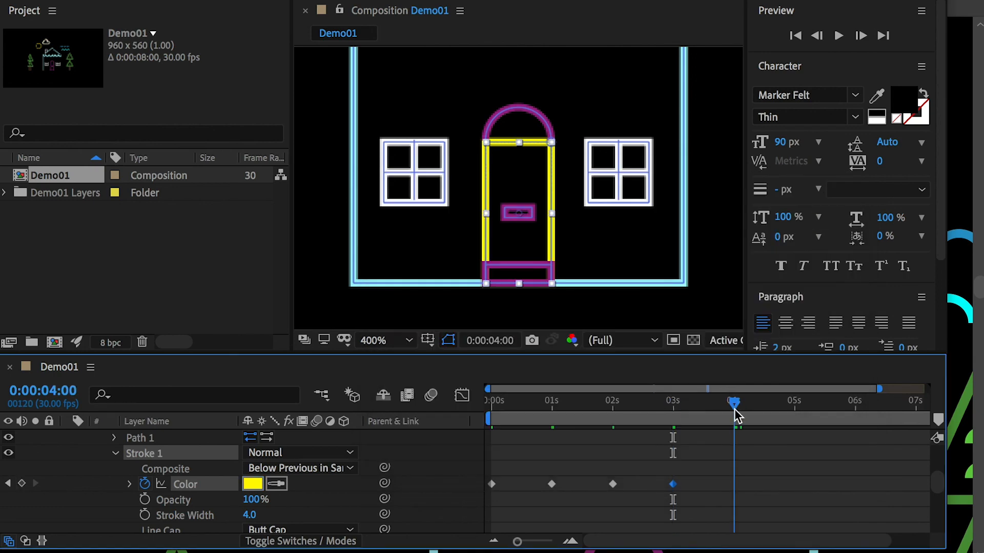
pyautogui.click(252, 485)
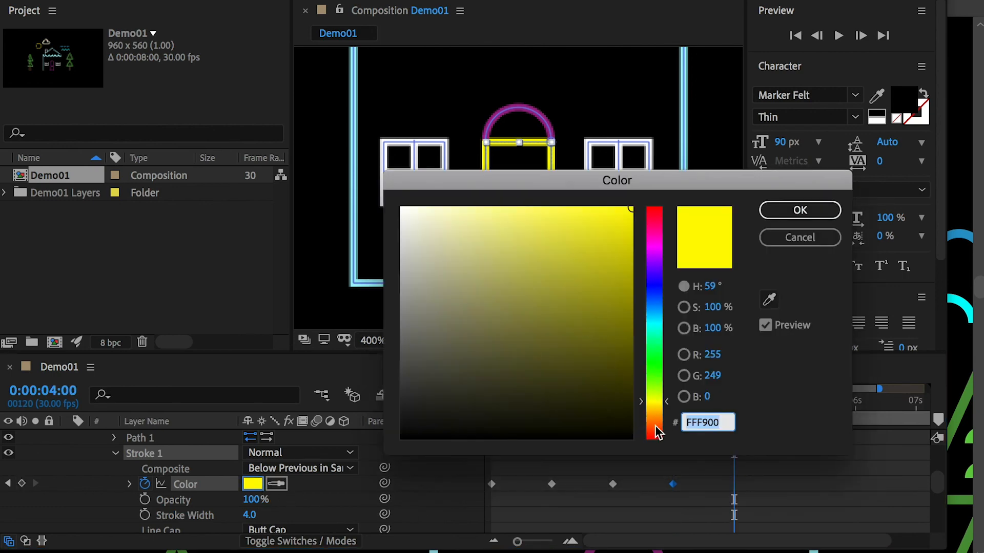
pyautogui.moveTo(657, 433); pyautogui.dragTo(656, 455)
pyautogui.click(820, 210)
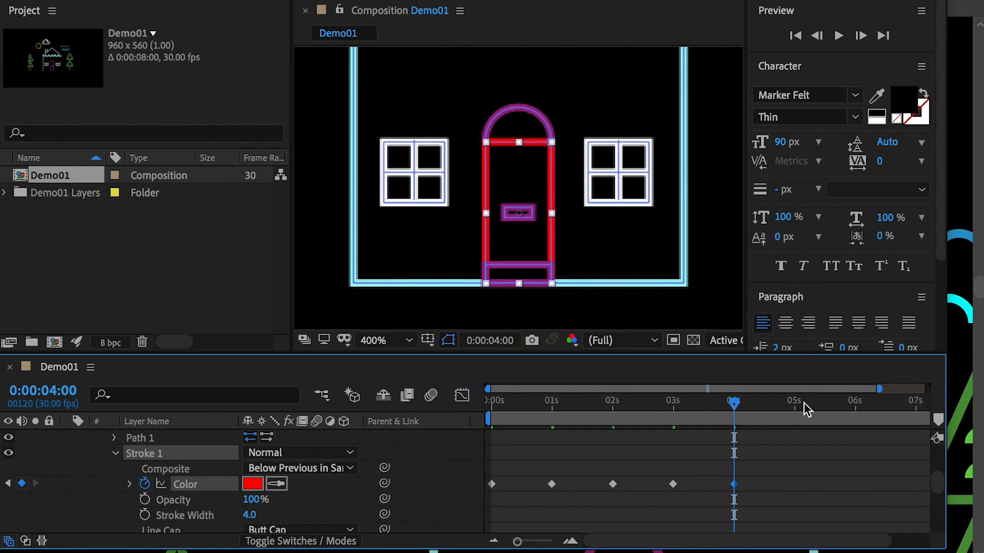
# Step: Copy the door frame's first stroke Color keyframe and paste it at 0:00:05:00
pyautogui.moveTo(805, 405); pyautogui.dragTo(795, 405)
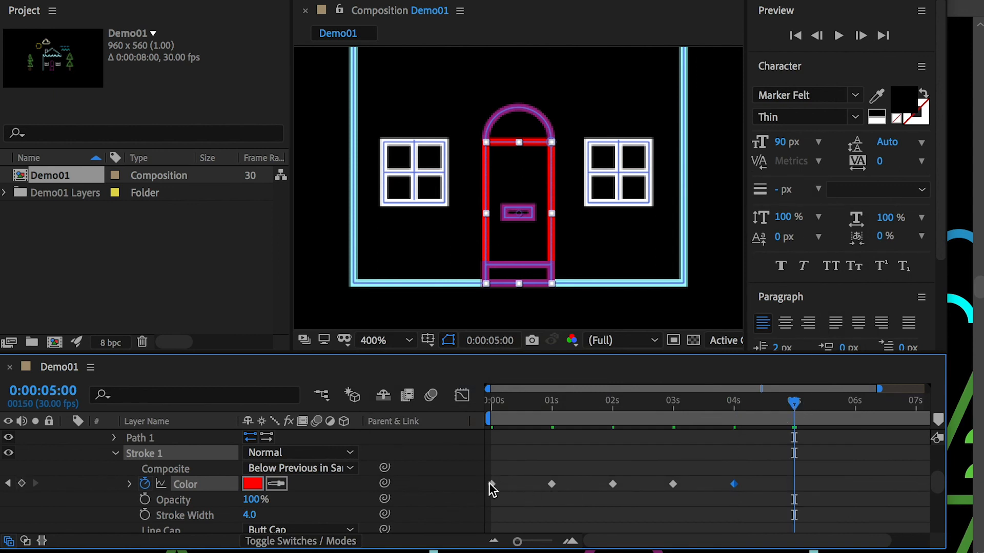
pyautogui.moveTo(512, 469); pyautogui.dragTo(489, 491)
pyautogui.hotkey('ctrl', 'v')
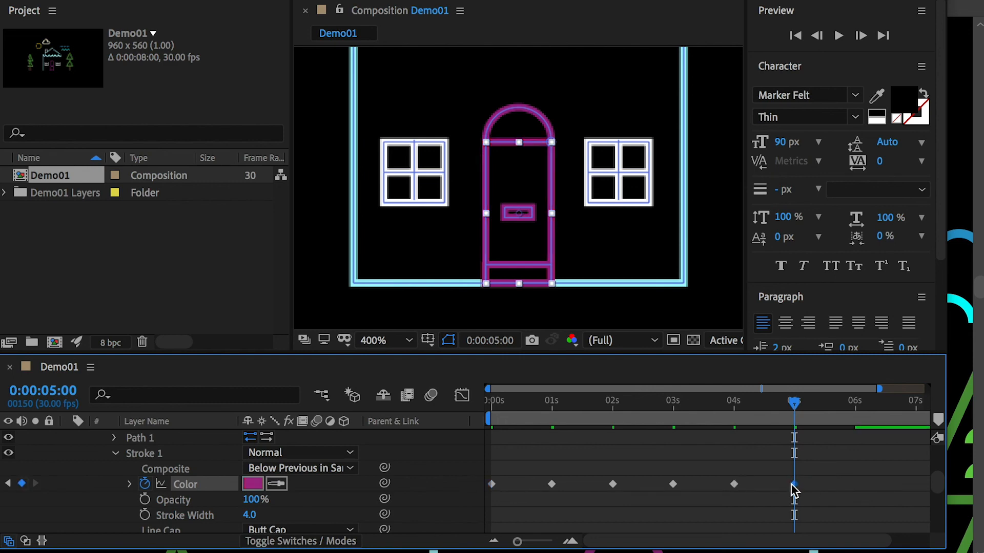
# Step: Preview the door frame's colour animation from 0:00:00:00
pyautogui.moveTo(795, 405); pyautogui.dragTo(413, 417)
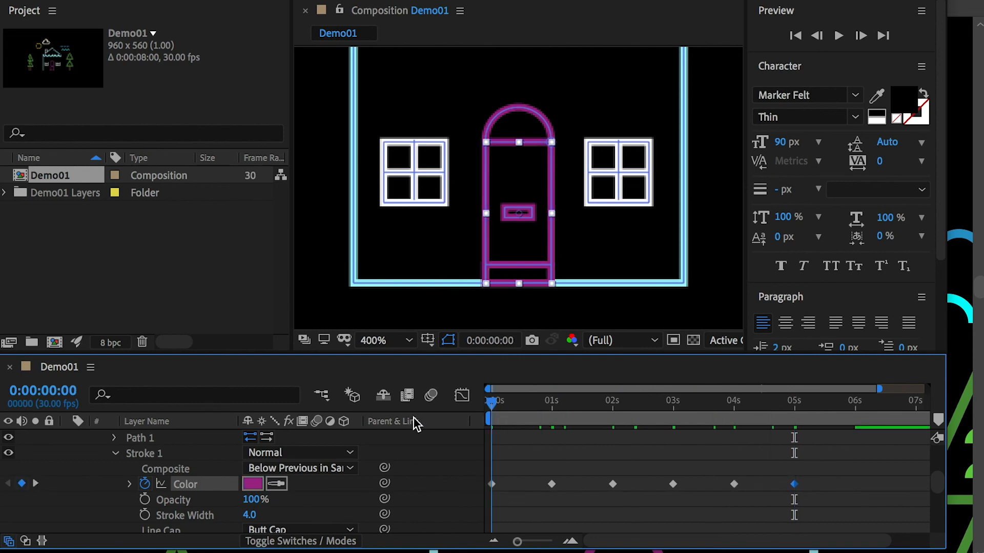
pyautogui.press('space')
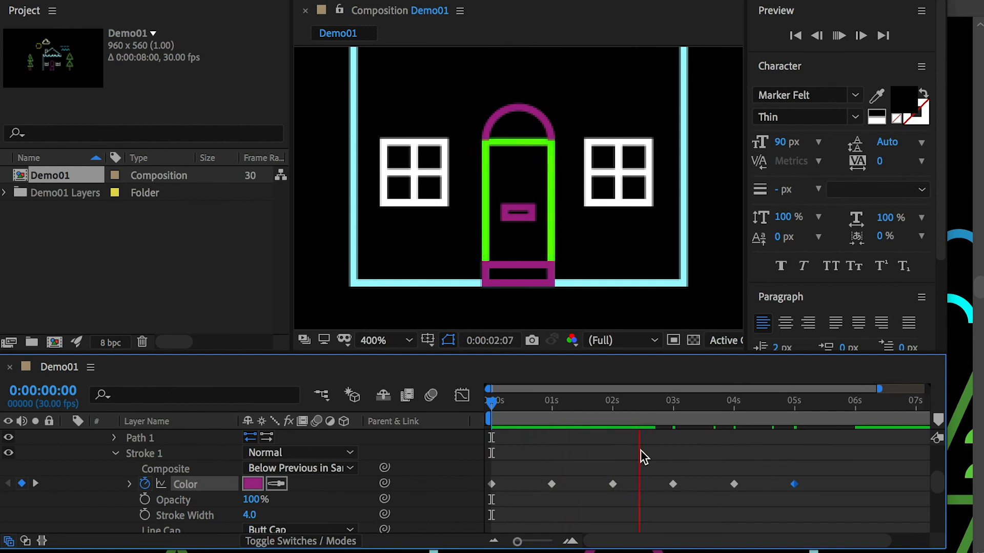
pyautogui.press('space')
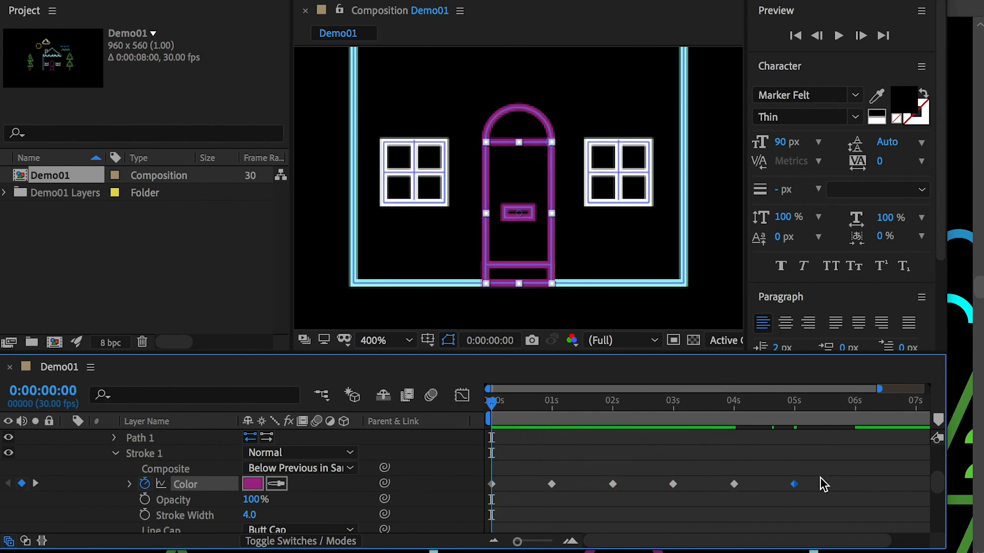
# Step: Copy all the door frame's stroke Color keyframes, paste them onto the door arch's stroke Color at 0:00:00:00, and preview the result
pyautogui.moveTo(823, 484); pyautogui.dragTo(486, 490)
pyautogui.scroll(3, 179, 490)
pyautogui.click(124, 484)
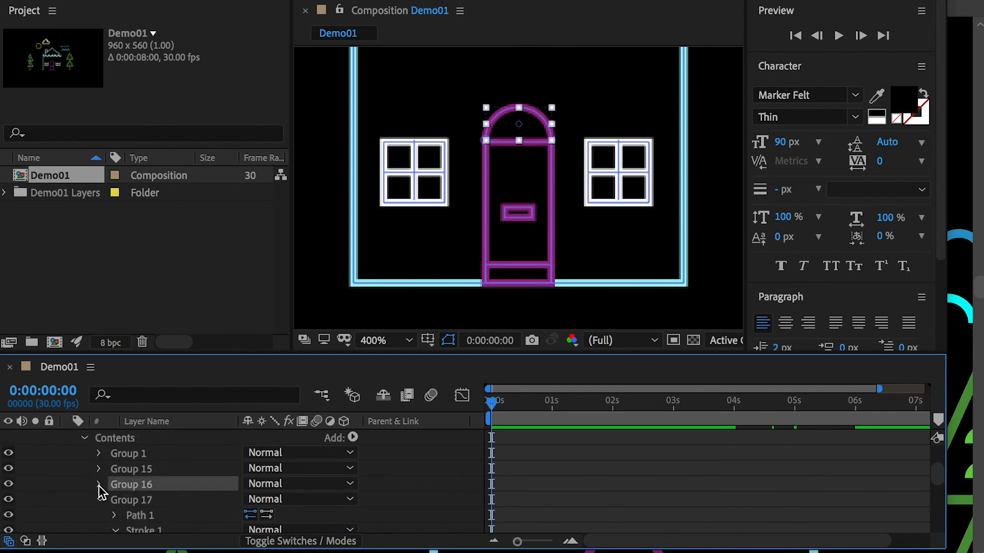
pyautogui.click(98, 484)
pyautogui.click(115, 510)
pyautogui.scroll(-3, 125, 516)
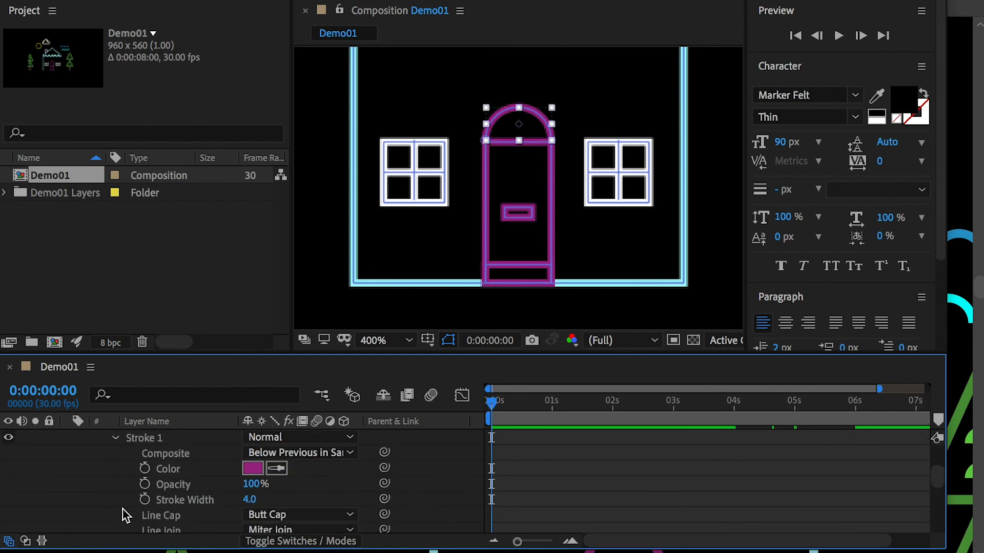
pyautogui.click(177, 469)
pyautogui.hotkey('ctrl', 'v')
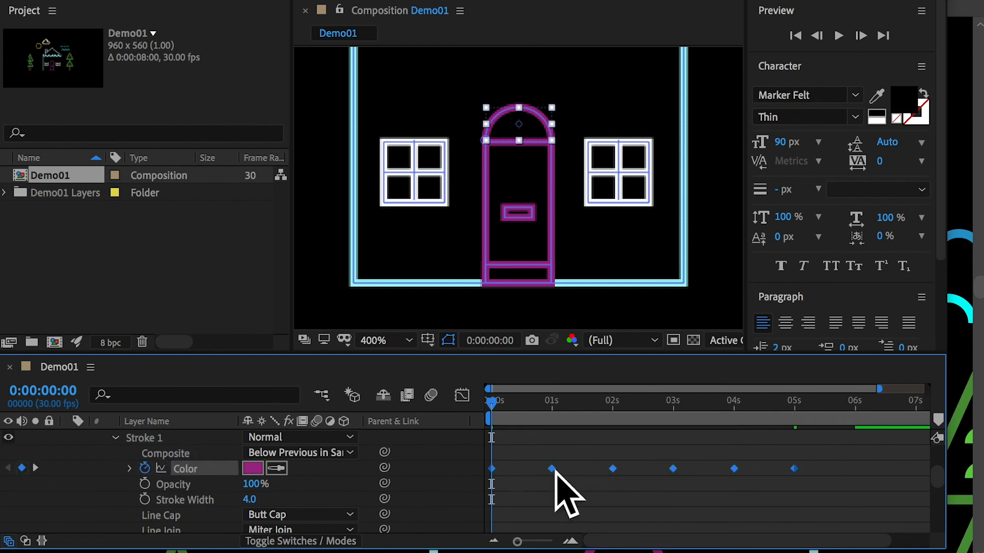
pyautogui.press('space')
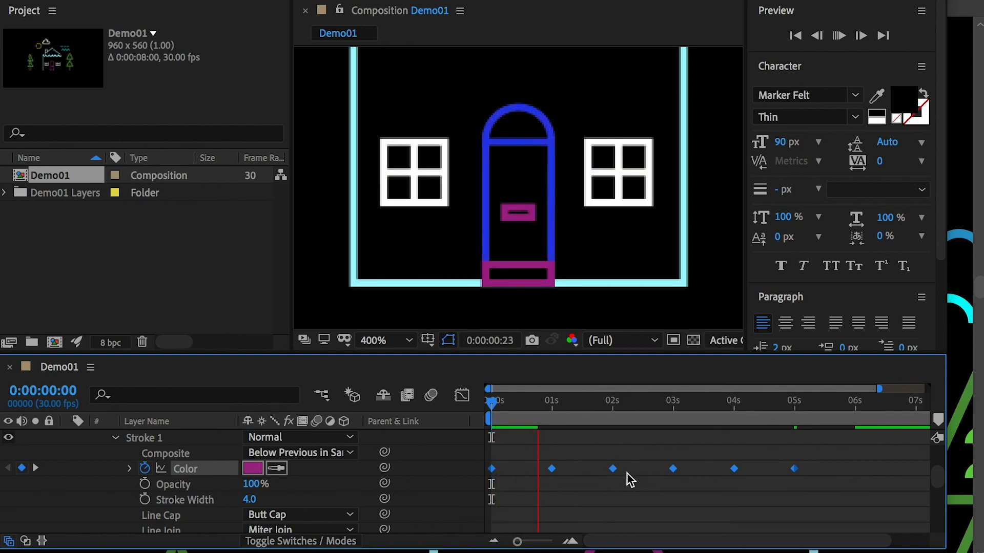
pyautogui.press('space')
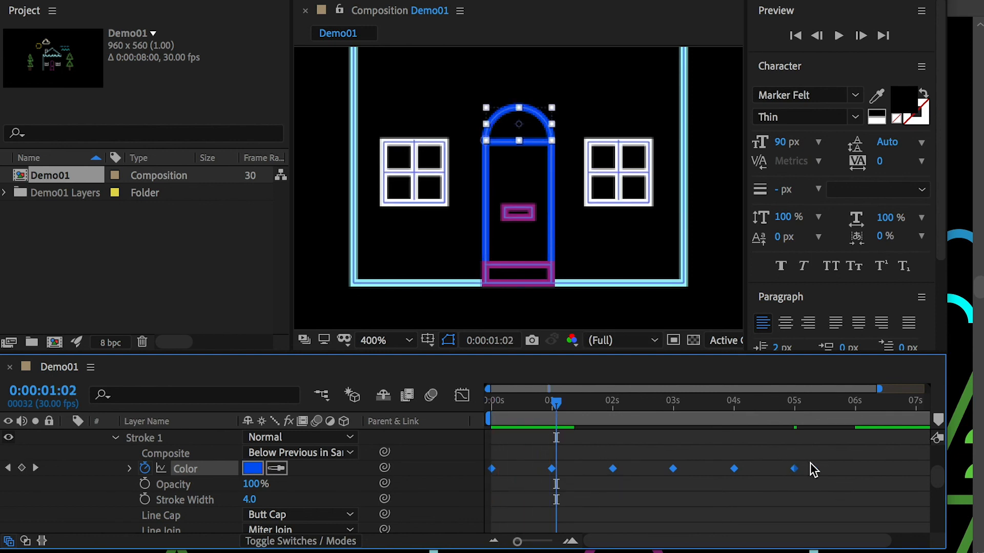
# Step: Delete the arch's first stroke Color keyframe and shift the remaining keyframes one second earlier so they start at 0:00:00:00
pyautogui.click(514, 476)
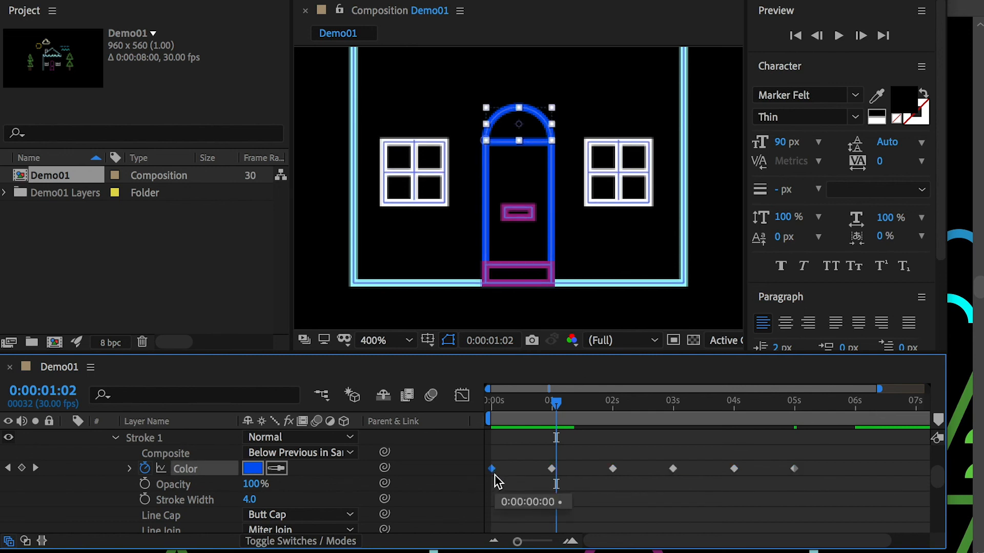
pyautogui.click(492, 468)
pyautogui.press('Delete')
pyautogui.press('Home')
pyautogui.moveTo(810, 459); pyautogui.dragTo(491, 477)
pyautogui.click(512, 484)
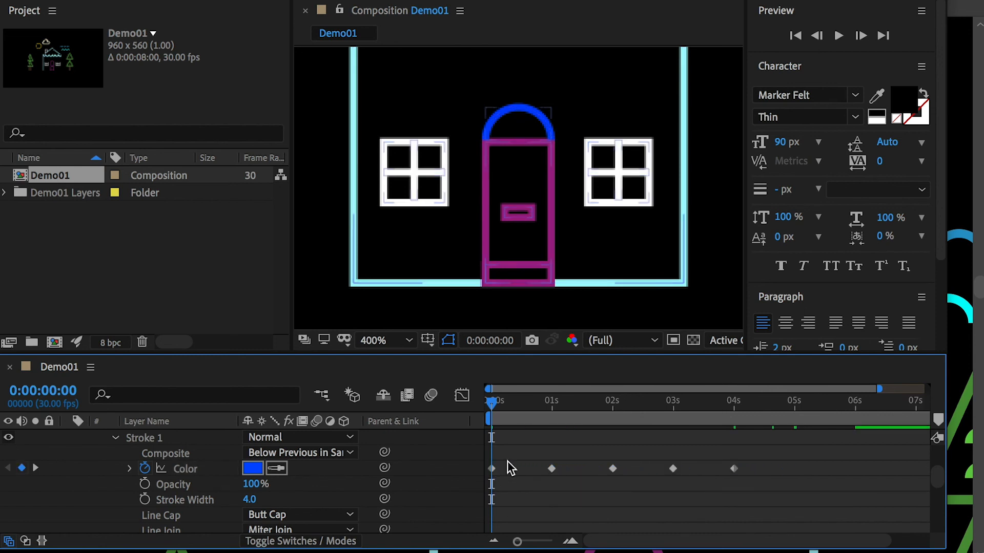
# Step: Copy the arch's first stroke Color keyframe and paste it at 0:00:05:00
pyautogui.click(491, 469)
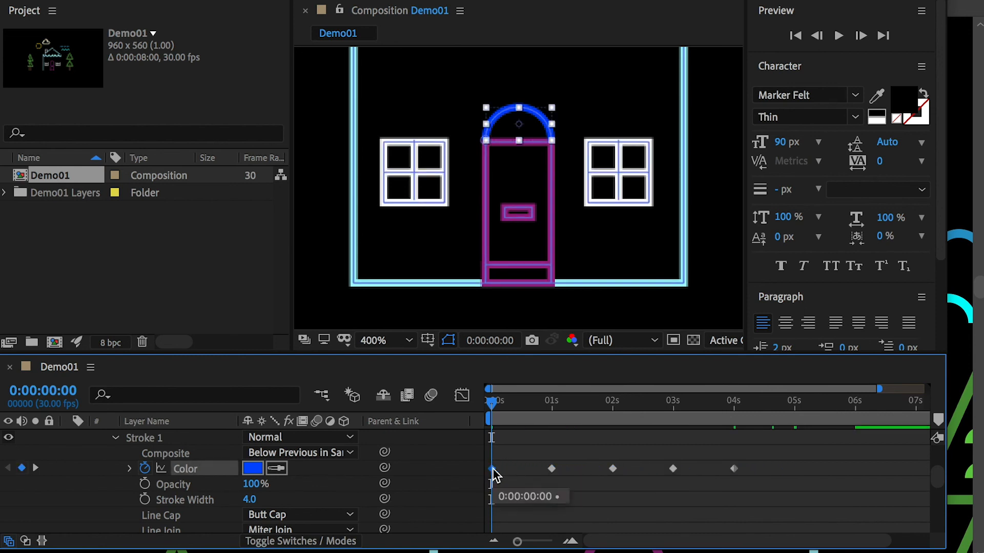
pyautogui.moveTo(791, 407); pyautogui.dragTo(796, 421)
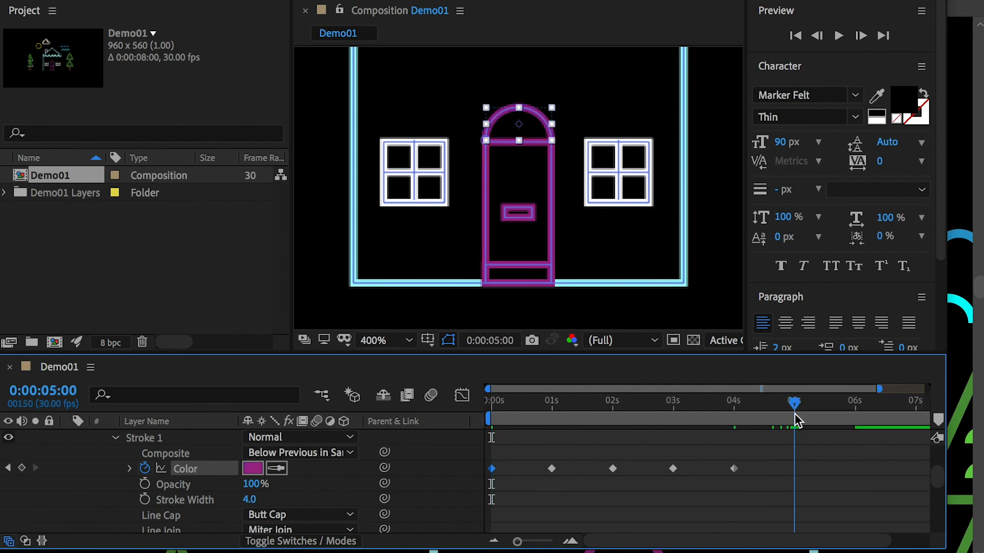
pyautogui.hotkey('ctrl', 'v')
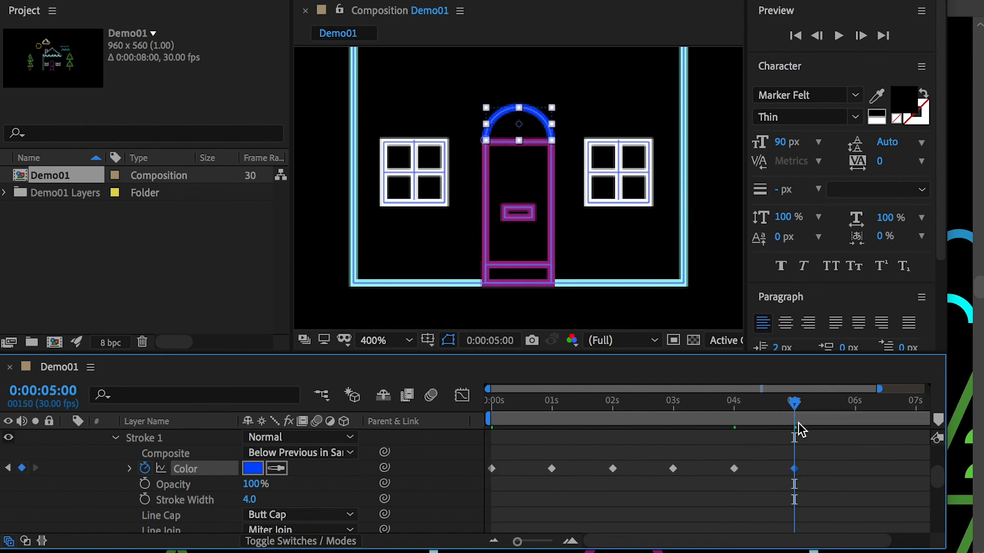
# Step: Preview the arch and door frame colour cycles from 0:00:00:00
pyautogui.click(493, 399)
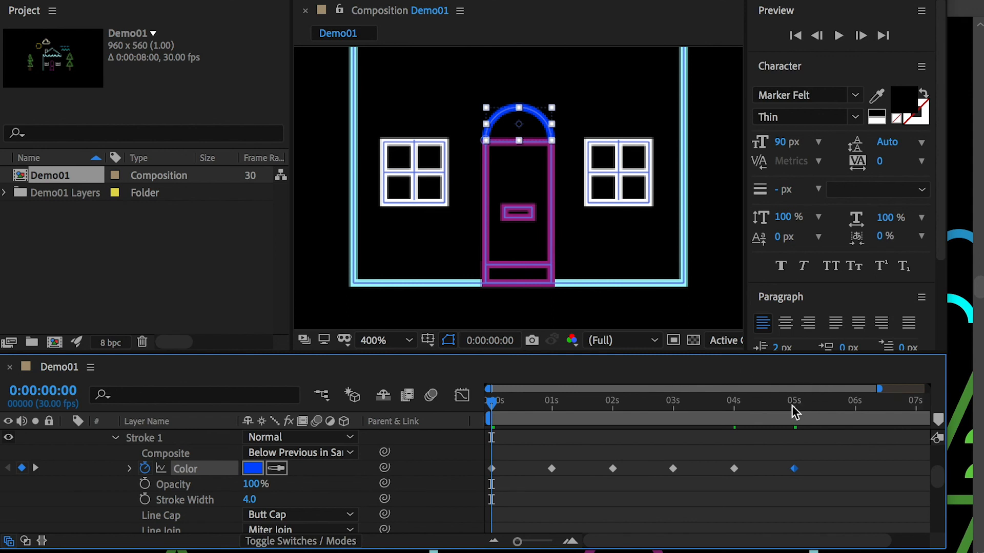
pyautogui.moveTo(793, 410); pyautogui.dragTo(468, 448)
pyautogui.press('space')
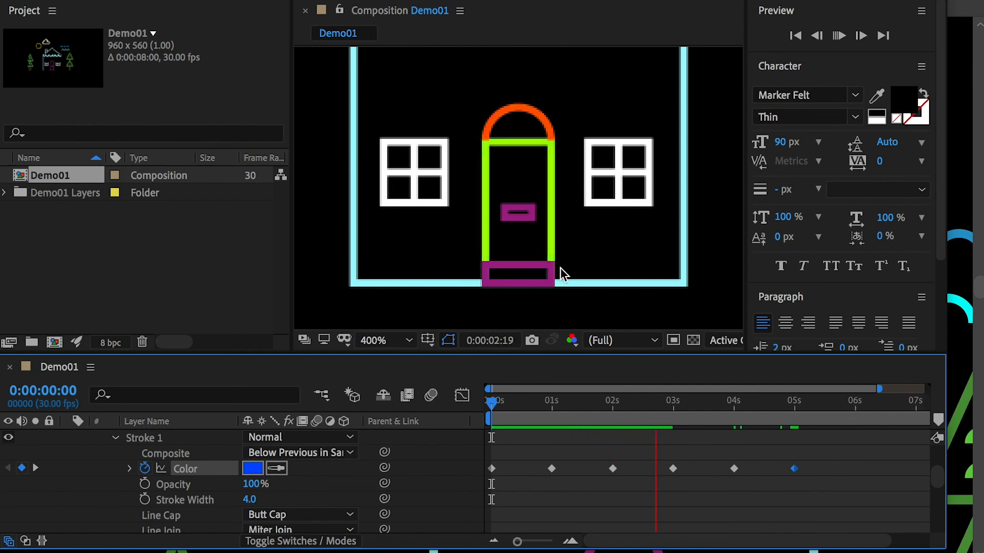
pyautogui.press('space')
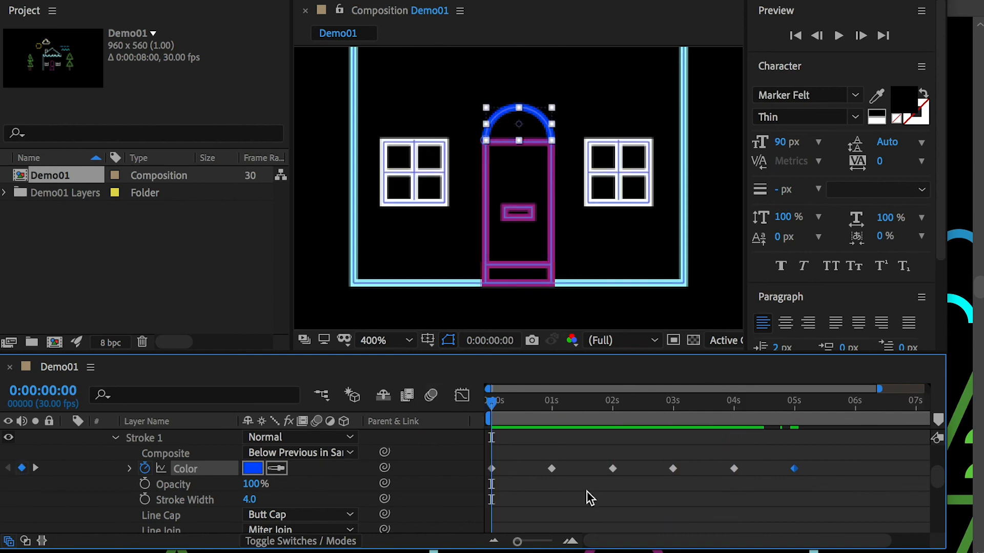
# Step: Reuse the arch's stroke Color keyframes for the mail slot and bottom panel, offsetting each part's colour cycle
pyautogui.moveTo(817, 468); pyautogui.dragTo(489, 479)
pyautogui.scroll(3, 164, 489)
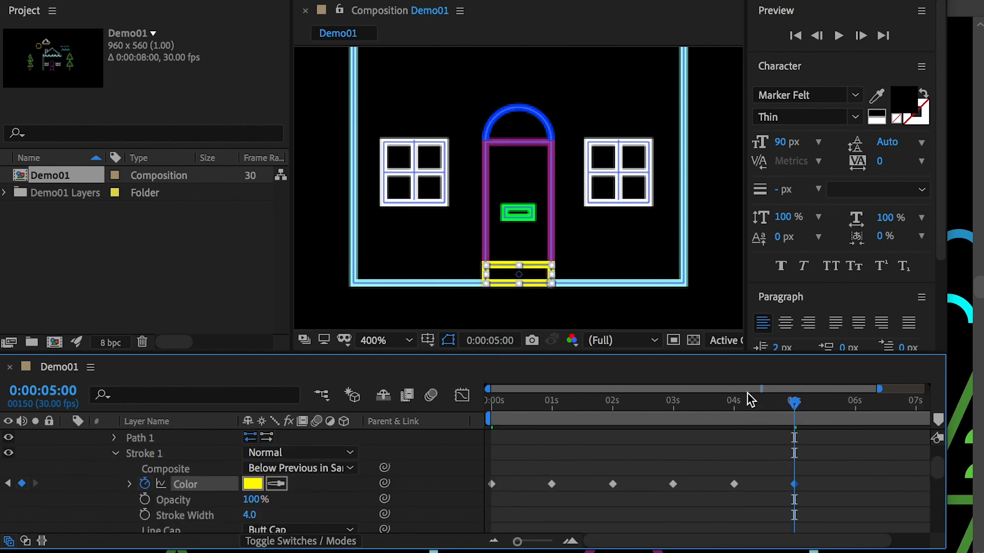
# Step: Scrub the timeline and preview the colour cycles of all the door parts from the start of the composition
pyautogui.moveTo(747, 394); pyautogui.dragTo(527, 413)
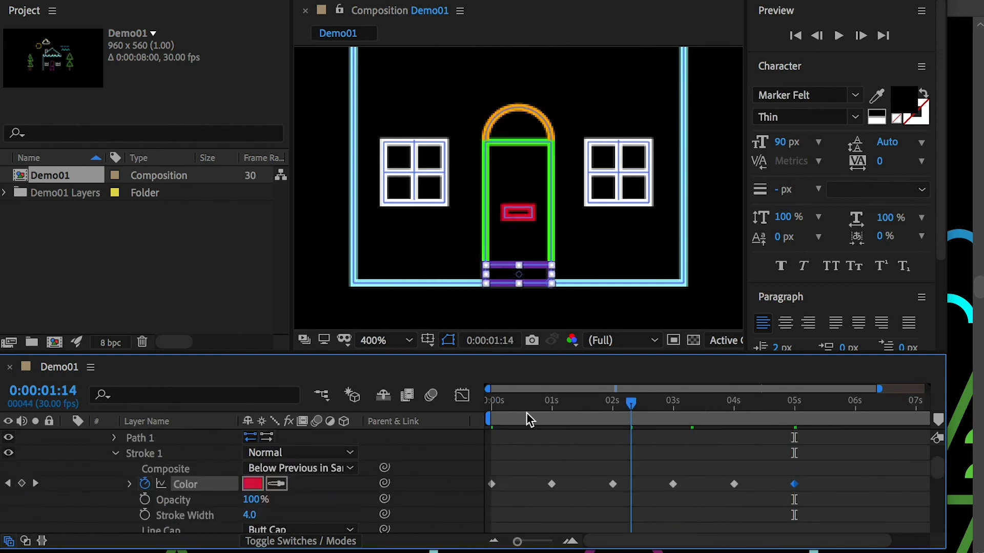
pyautogui.press('Home')
pyautogui.press('space')
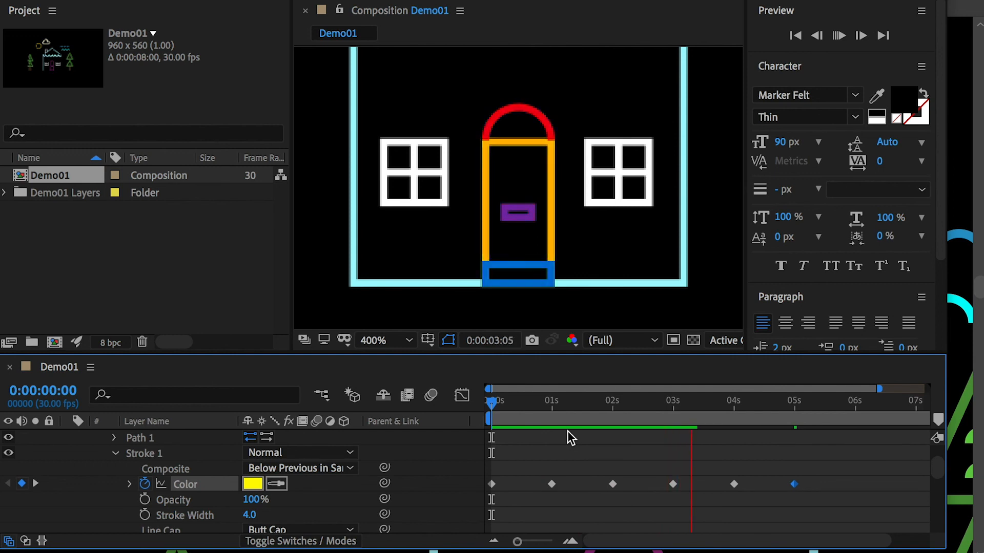
pyautogui.press('space')
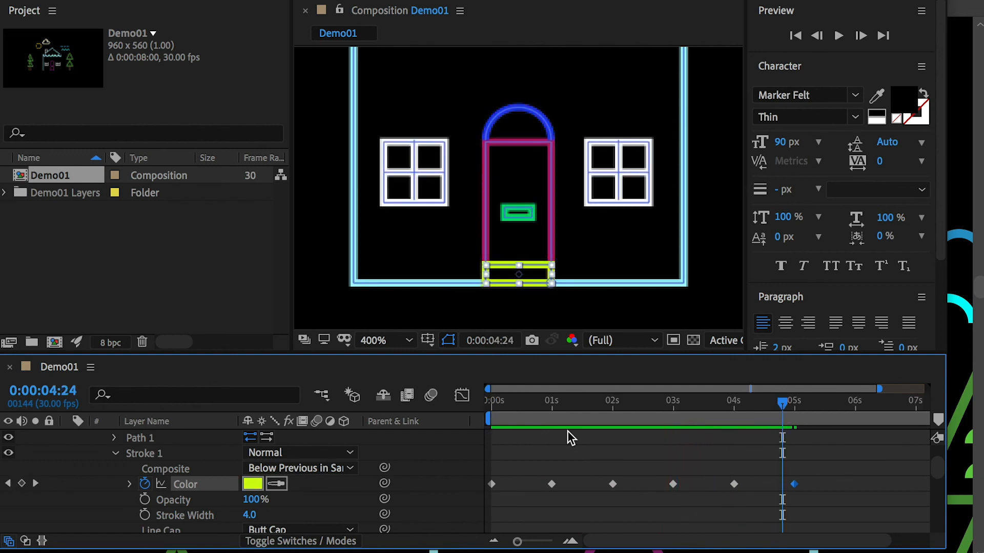
pyautogui.moveTo(530, 410); pyautogui.dragTo(497, 411)
pyautogui.press('space')
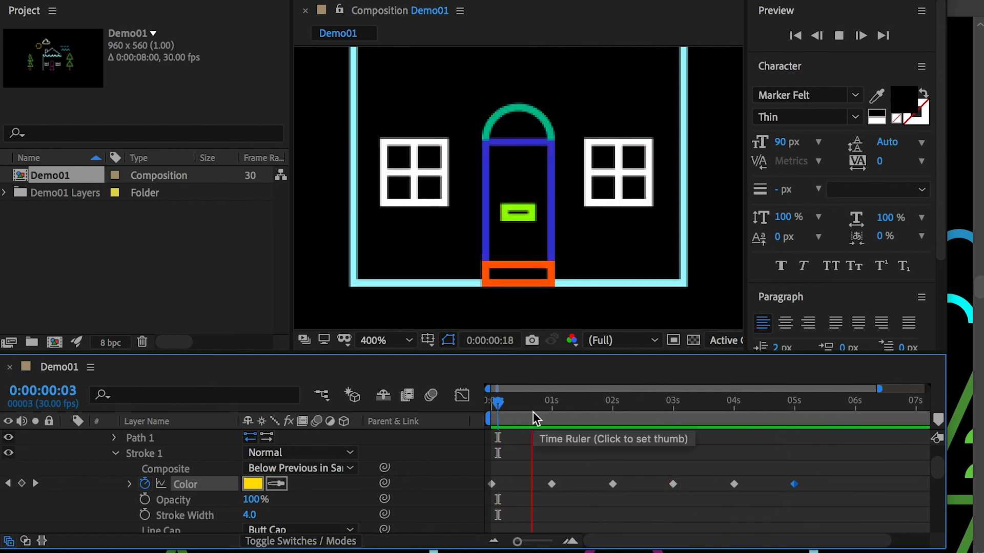